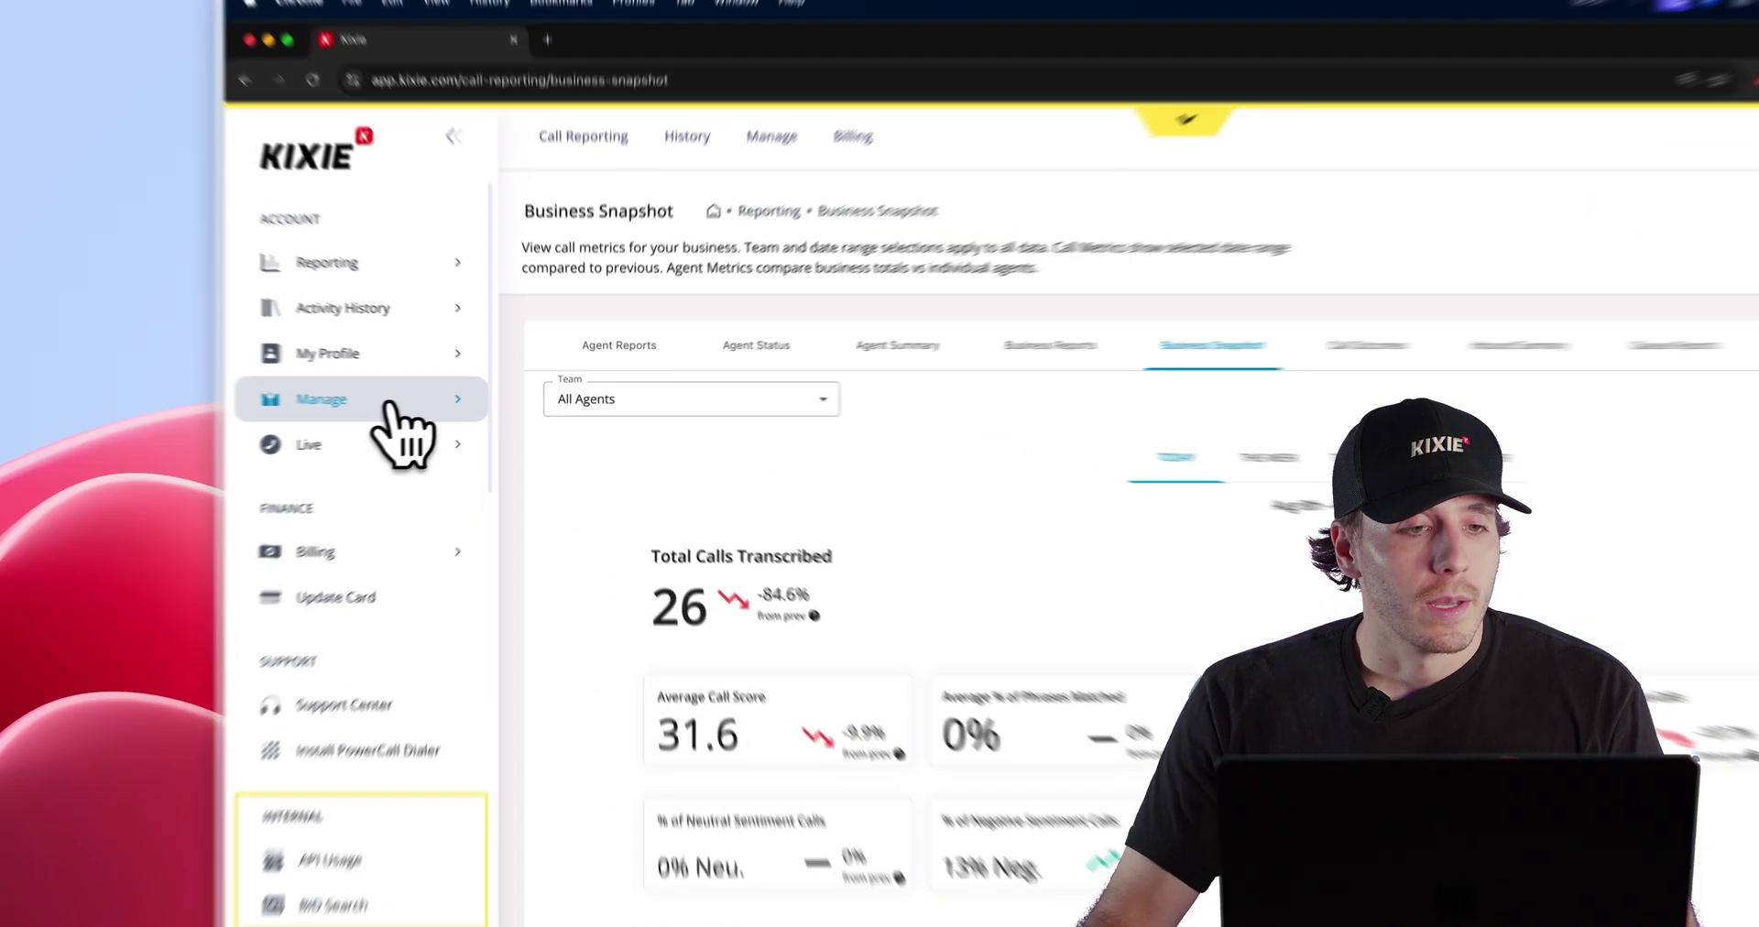
Step: Open the form for adding a new team on the Teams management page
left_click(370, 335)
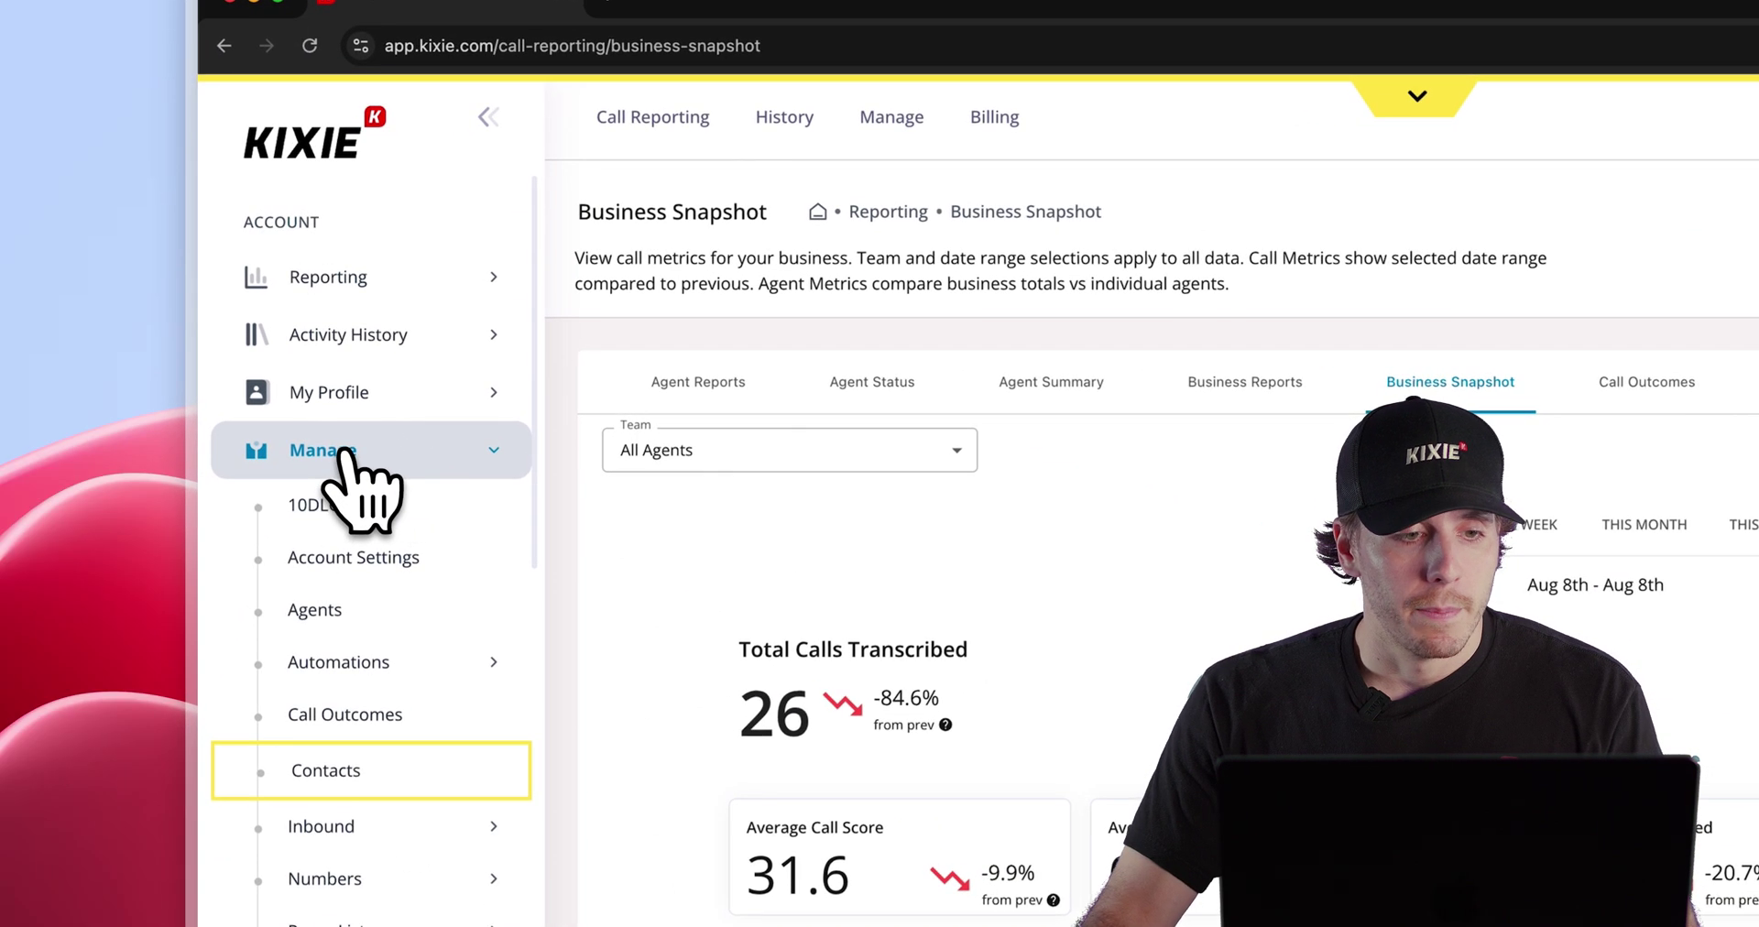
left_click(327, 576)
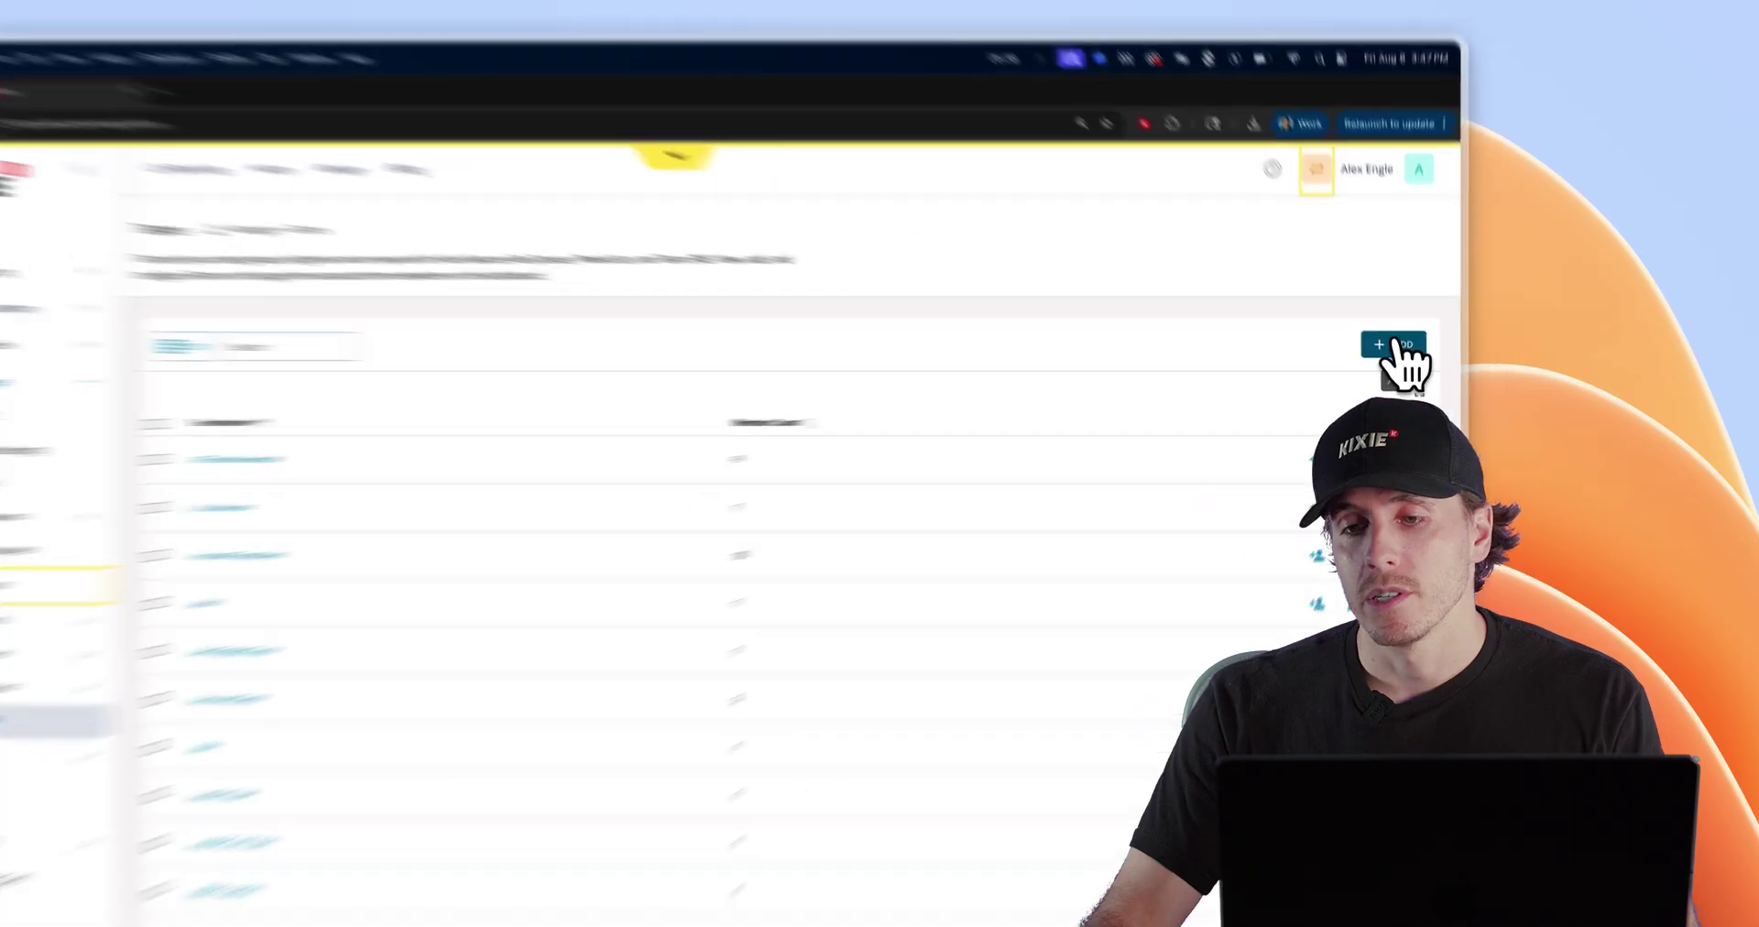
left_click(1441, 305)
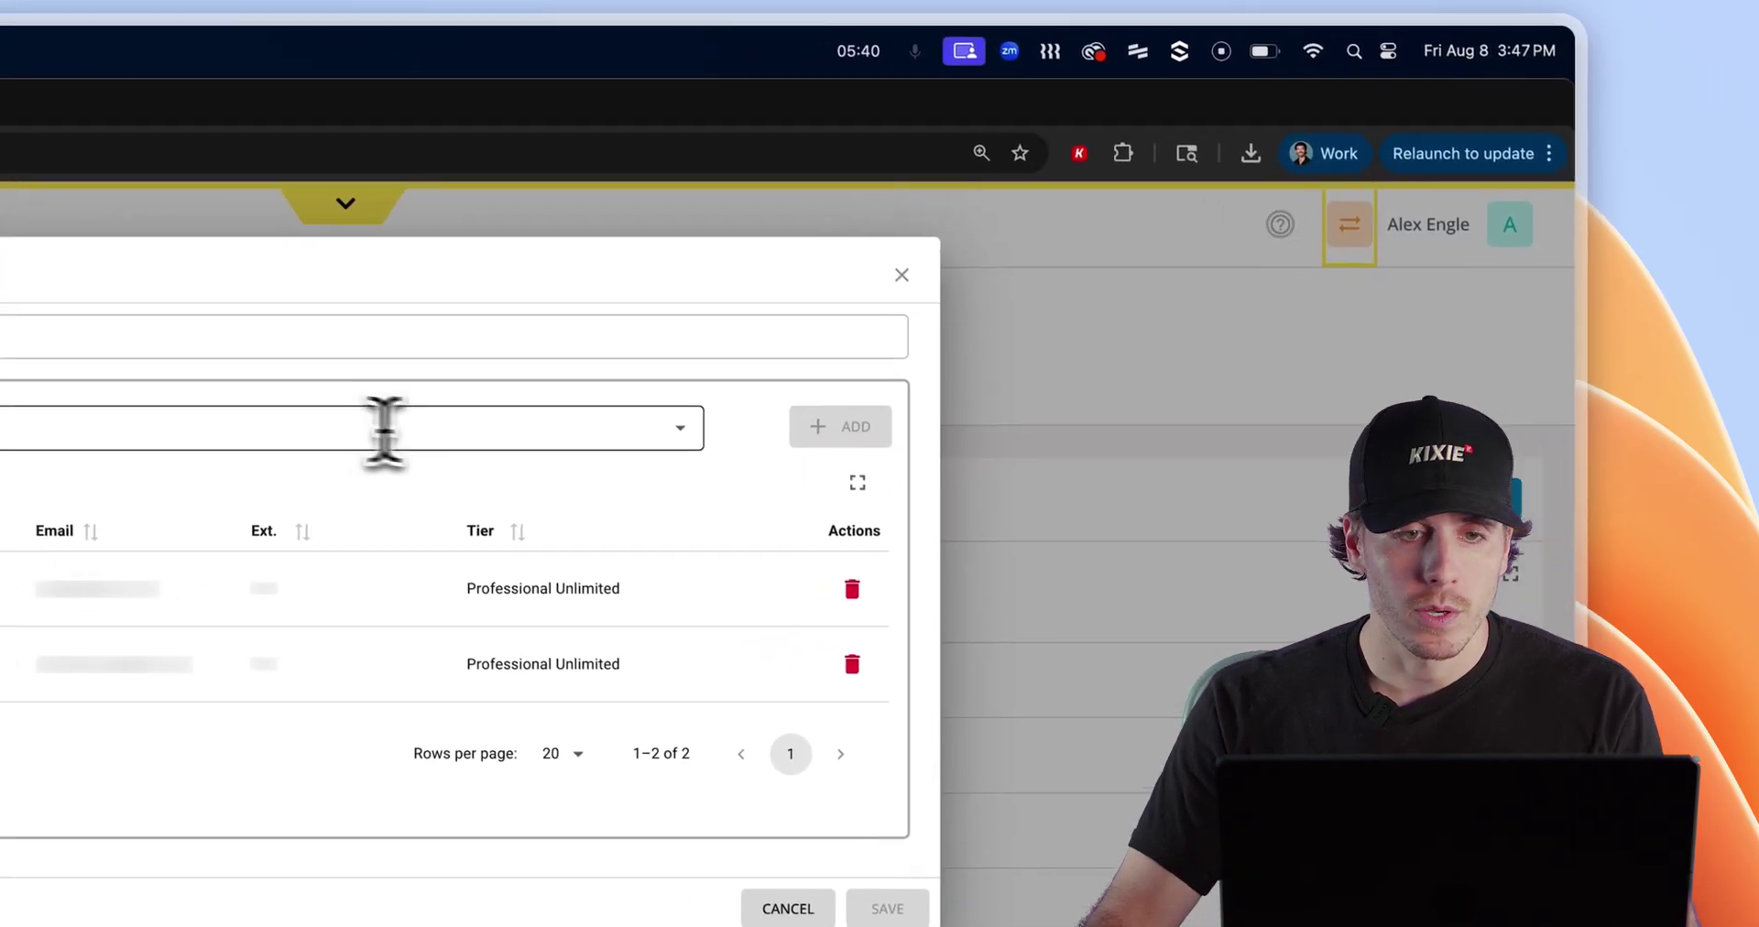
Step: Name the new team Test Team 1, add one more agent as a team member and save the team
left_click(98, 304)
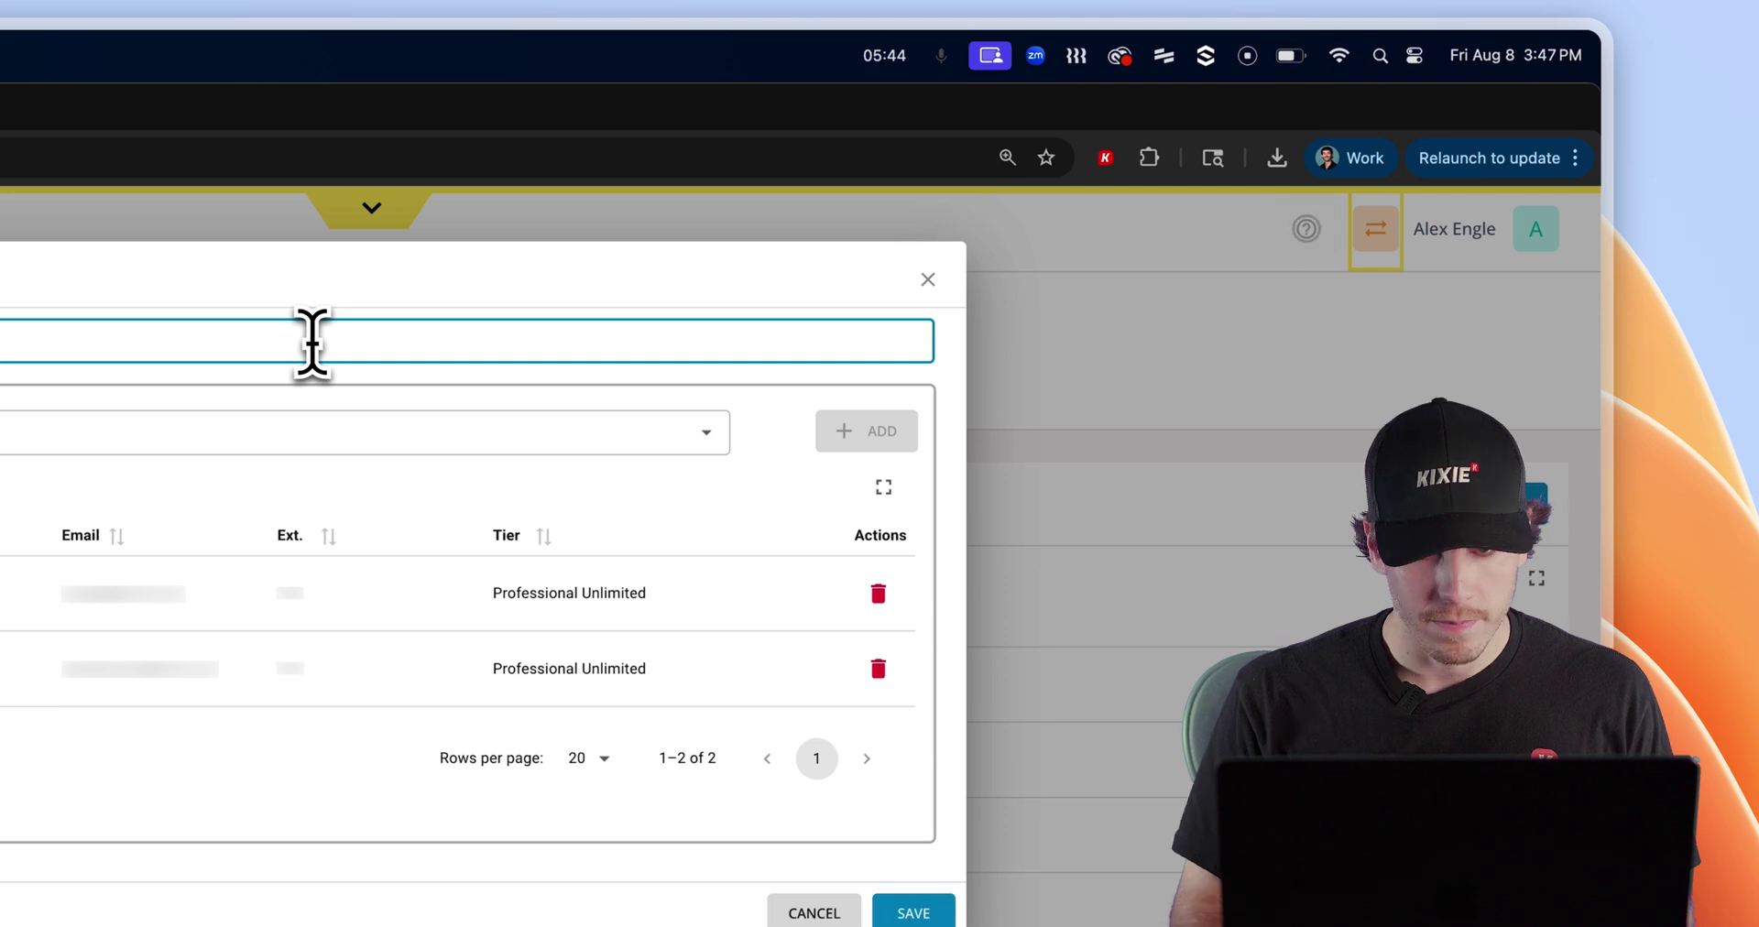
type("Test Team 1")
left_click(146, 431)
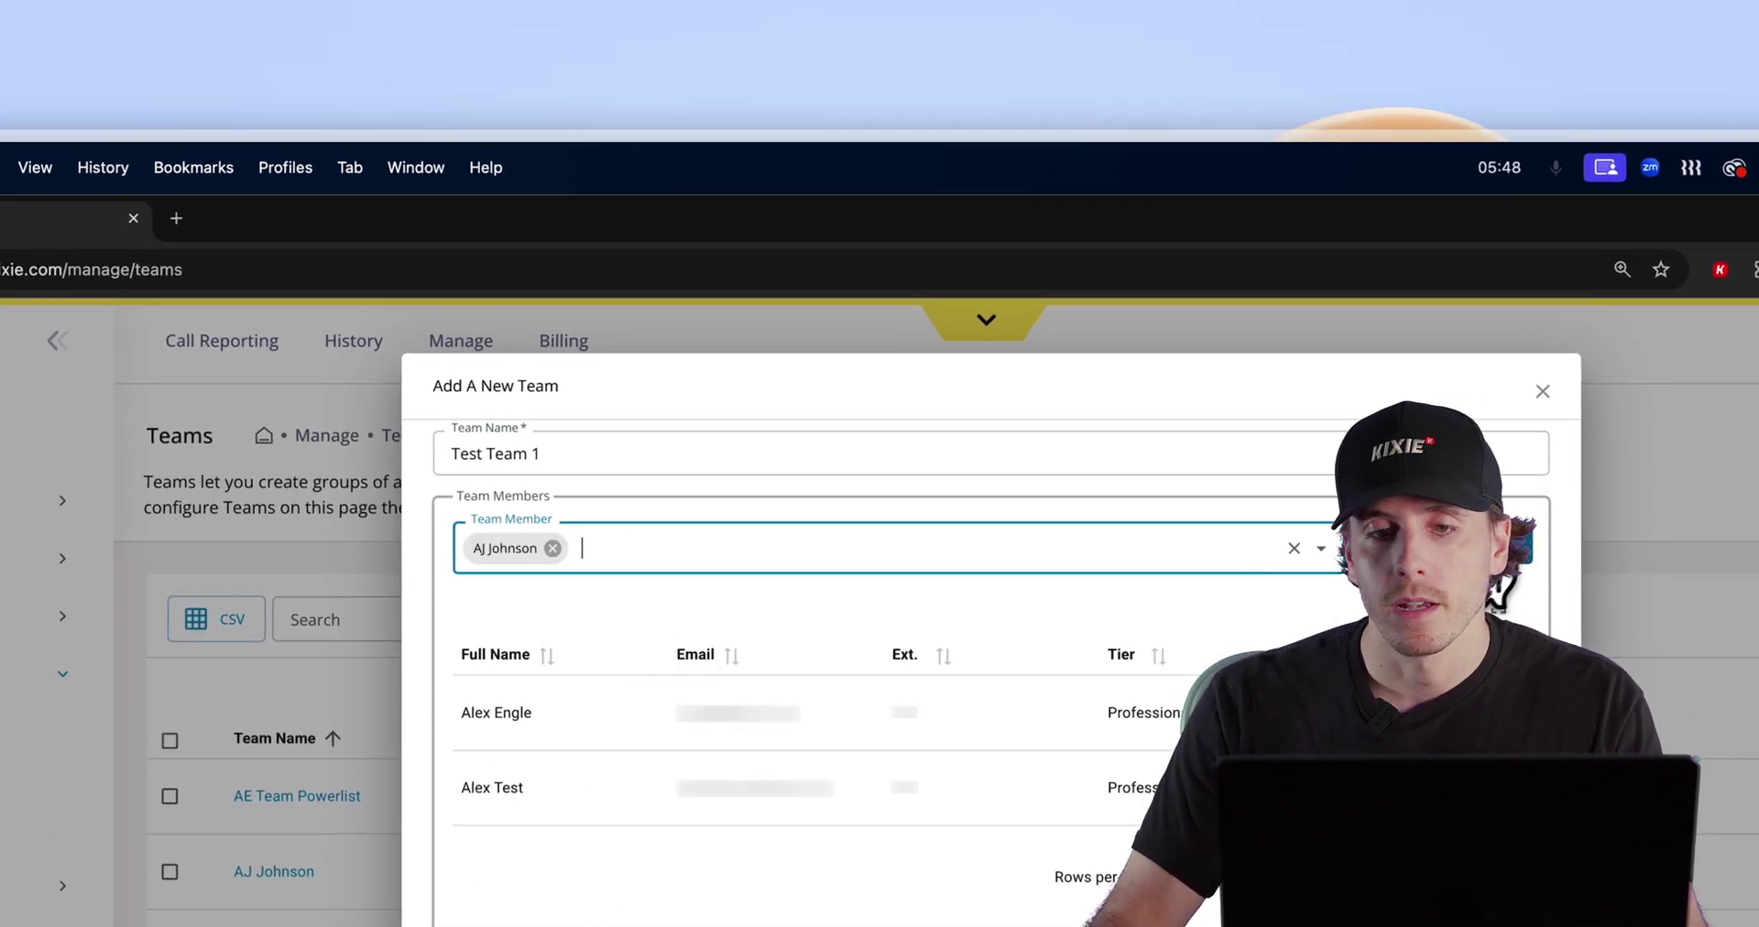
left_click(1498, 563)
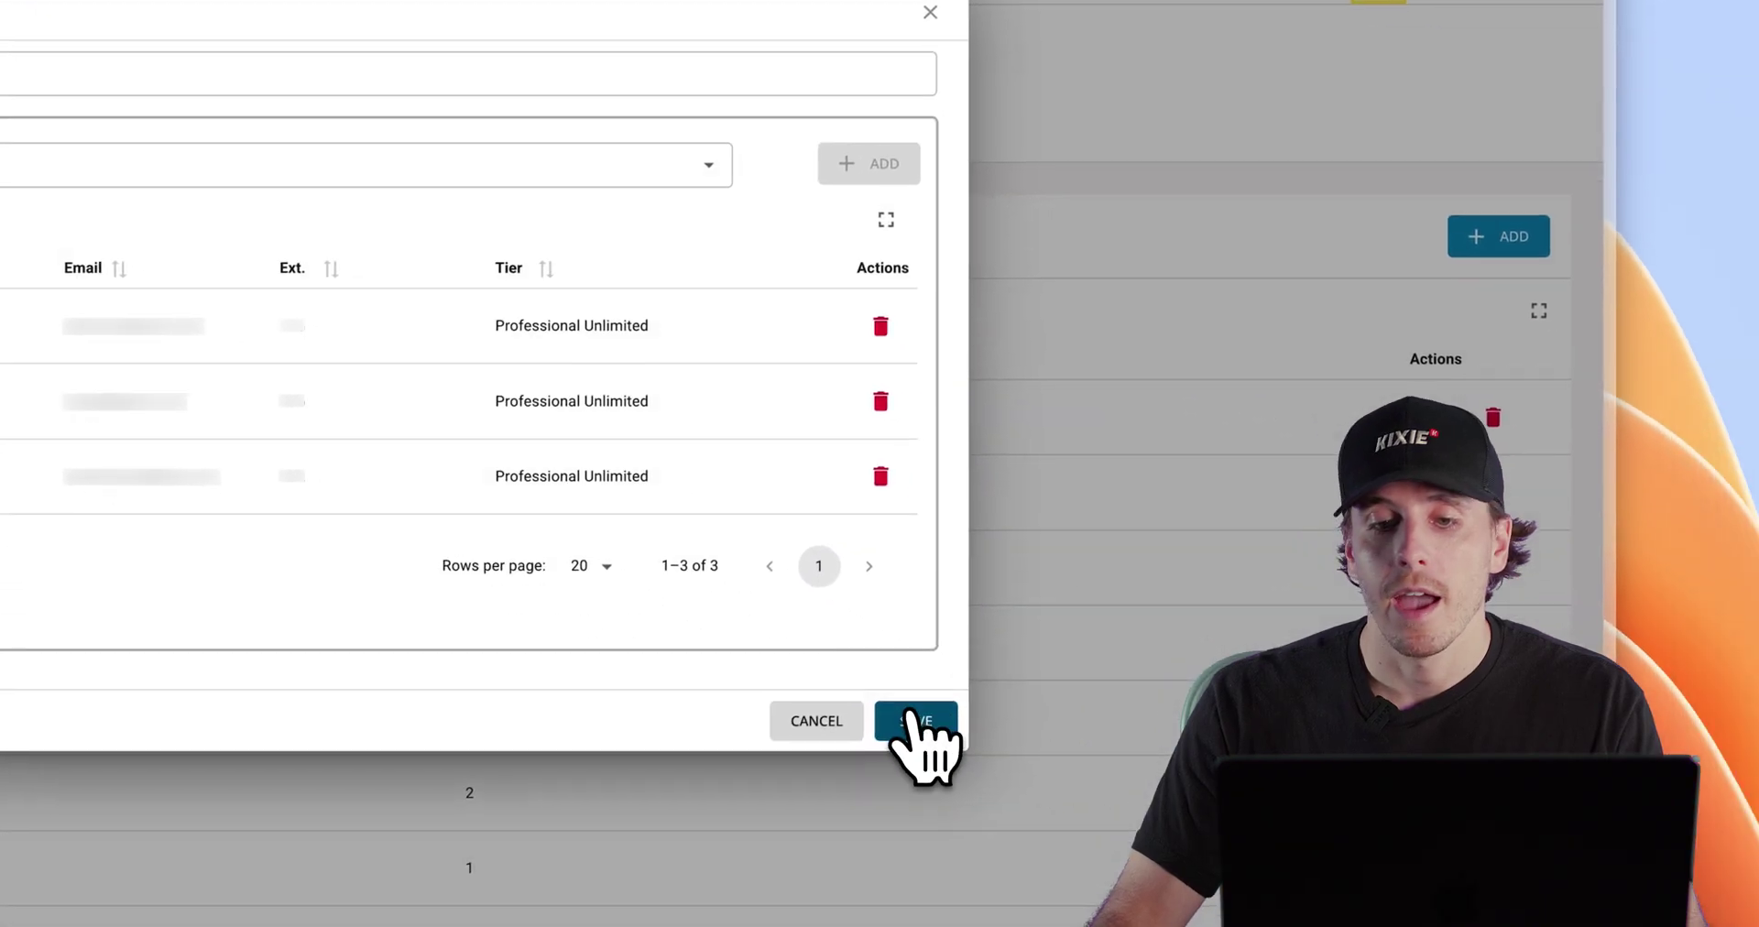
left_click(1528, 926)
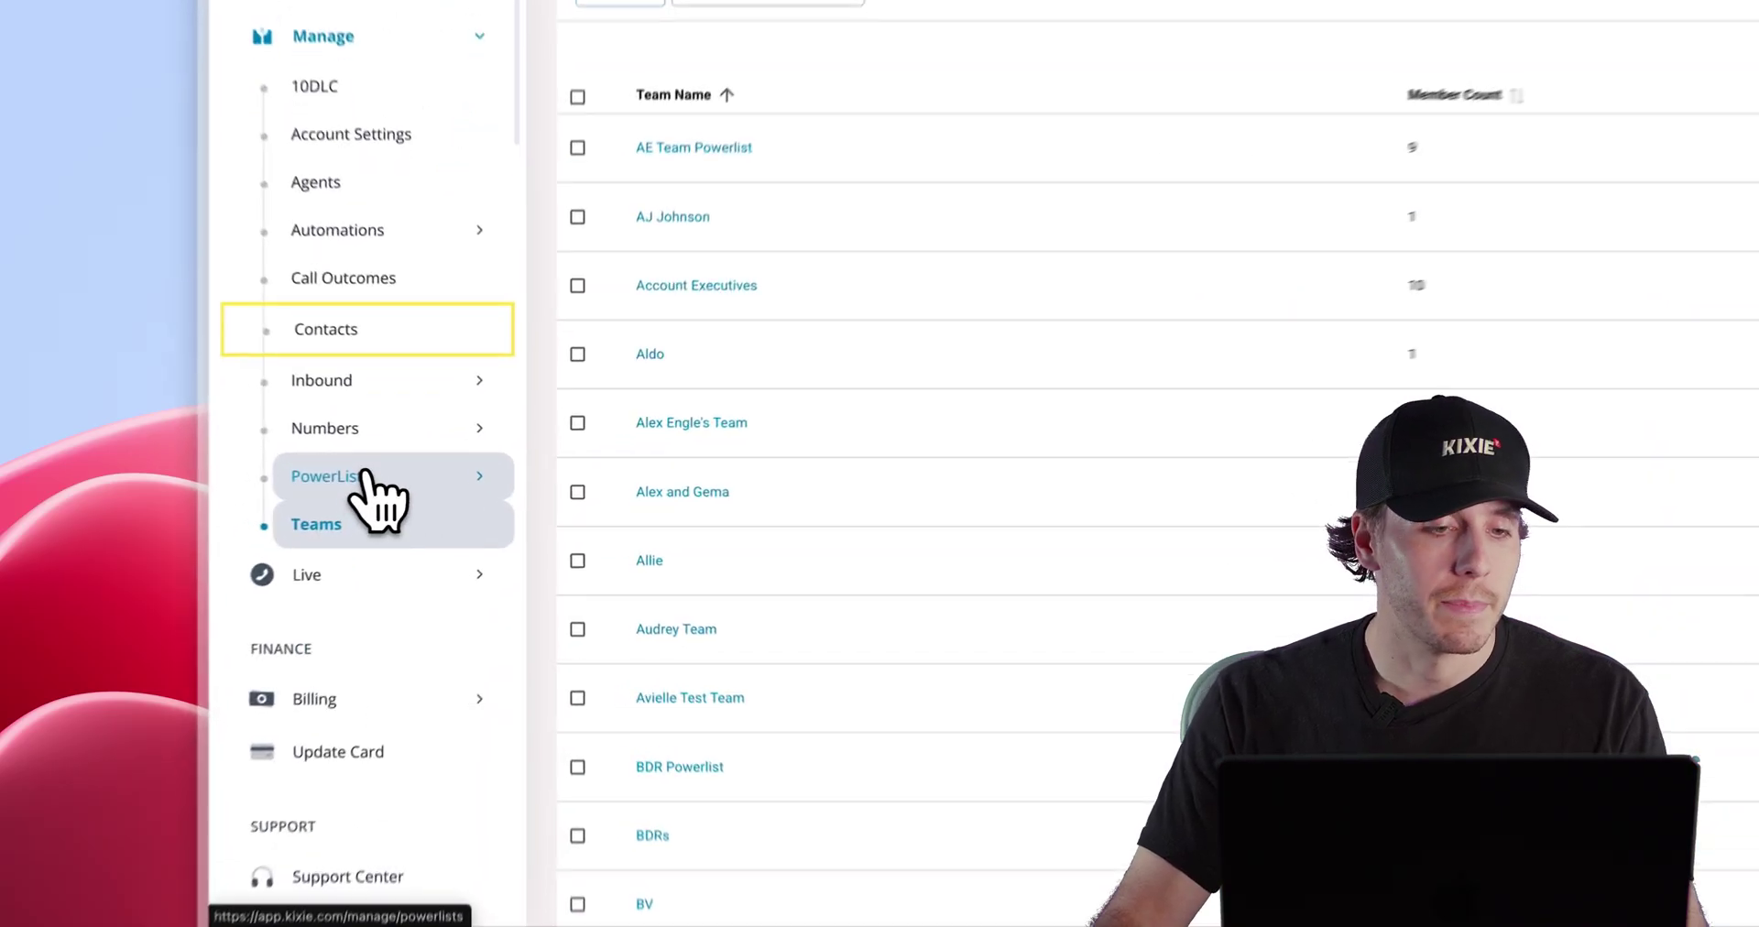
Step: Start a new team PowerList named Team 1 and set its priority to High
left_click(366, 477)
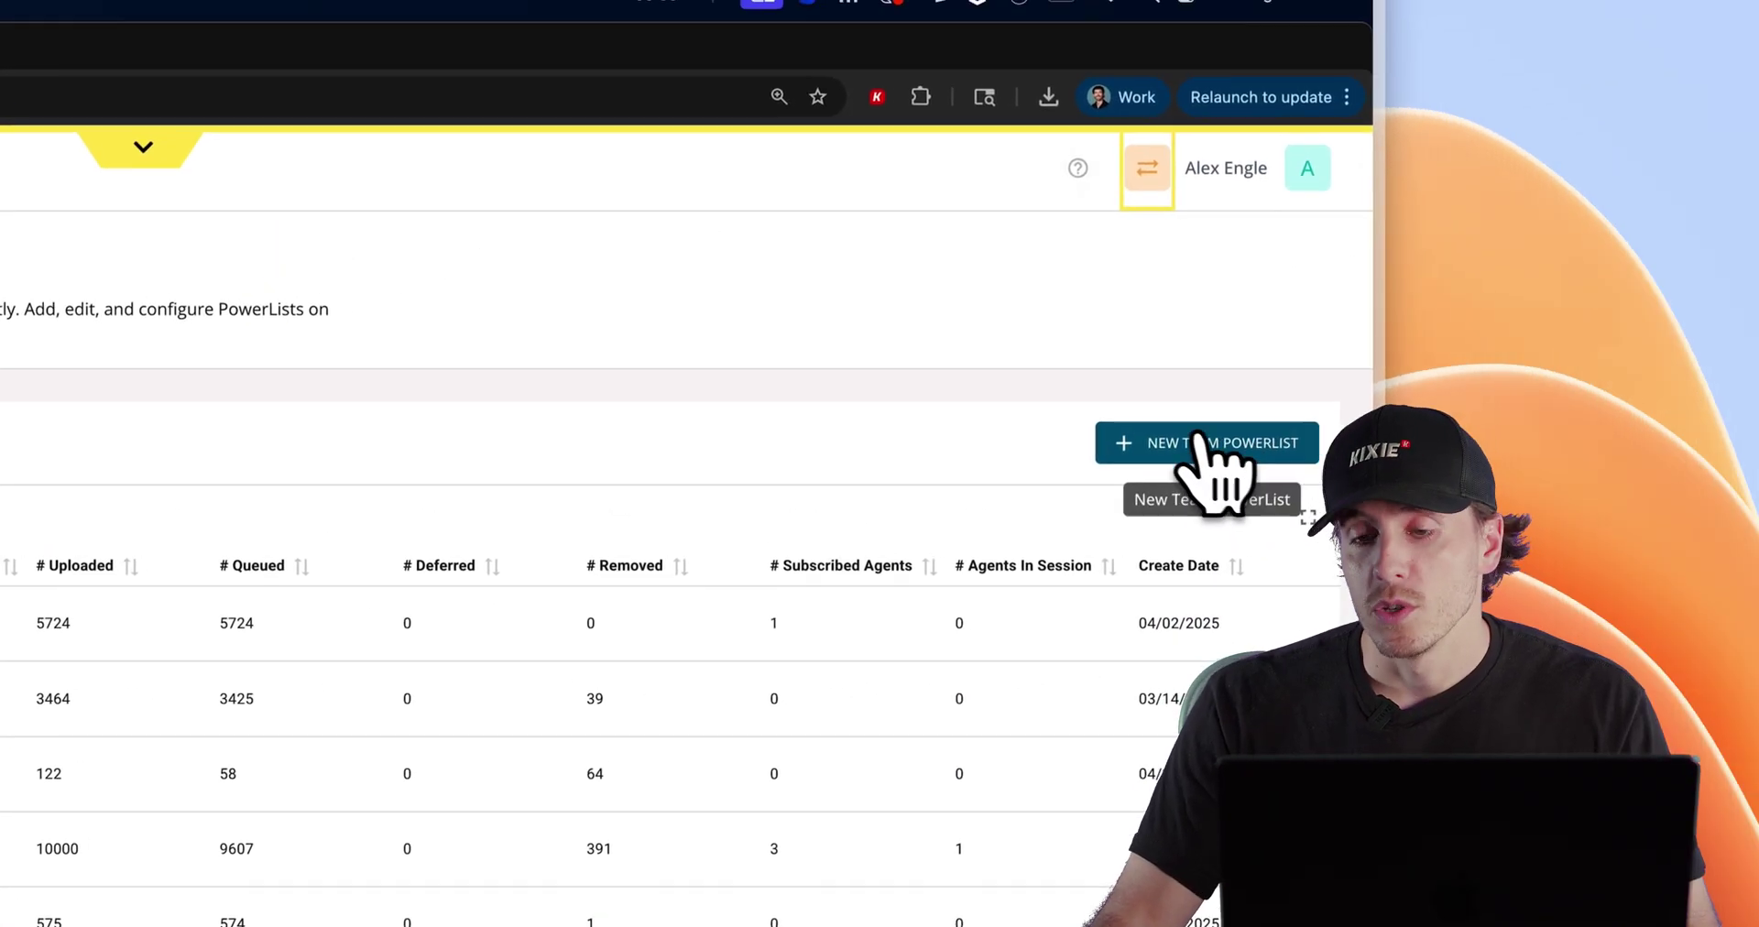
left_click(1200, 444)
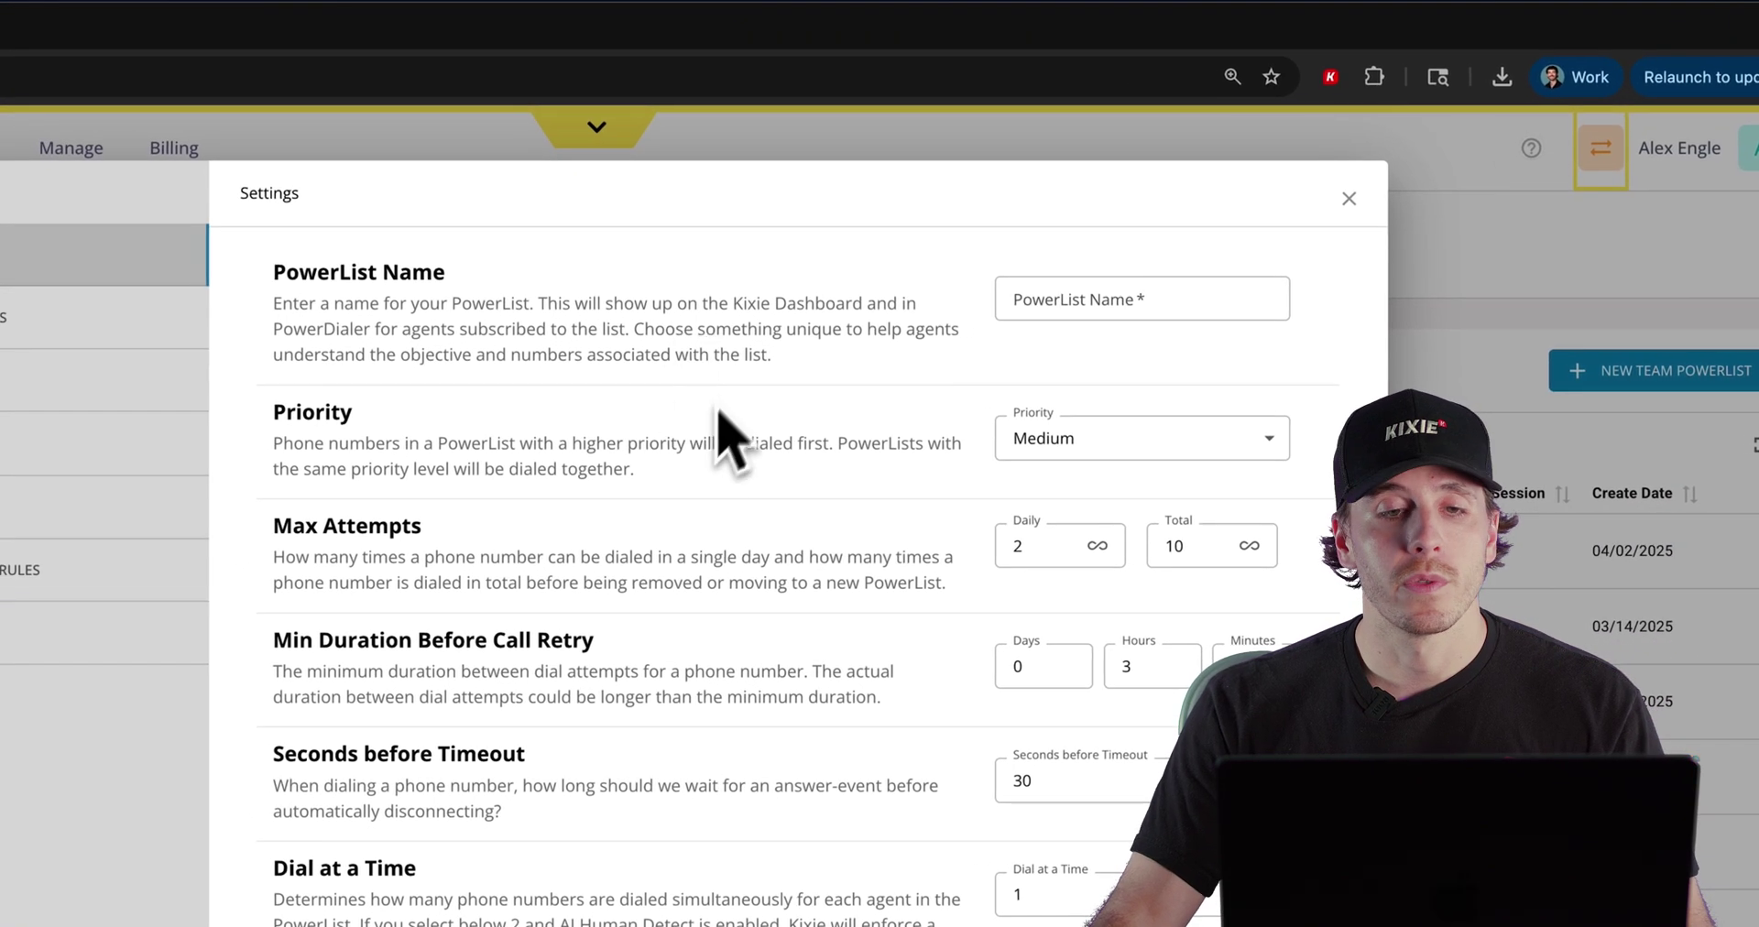
left_click(1060, 302)
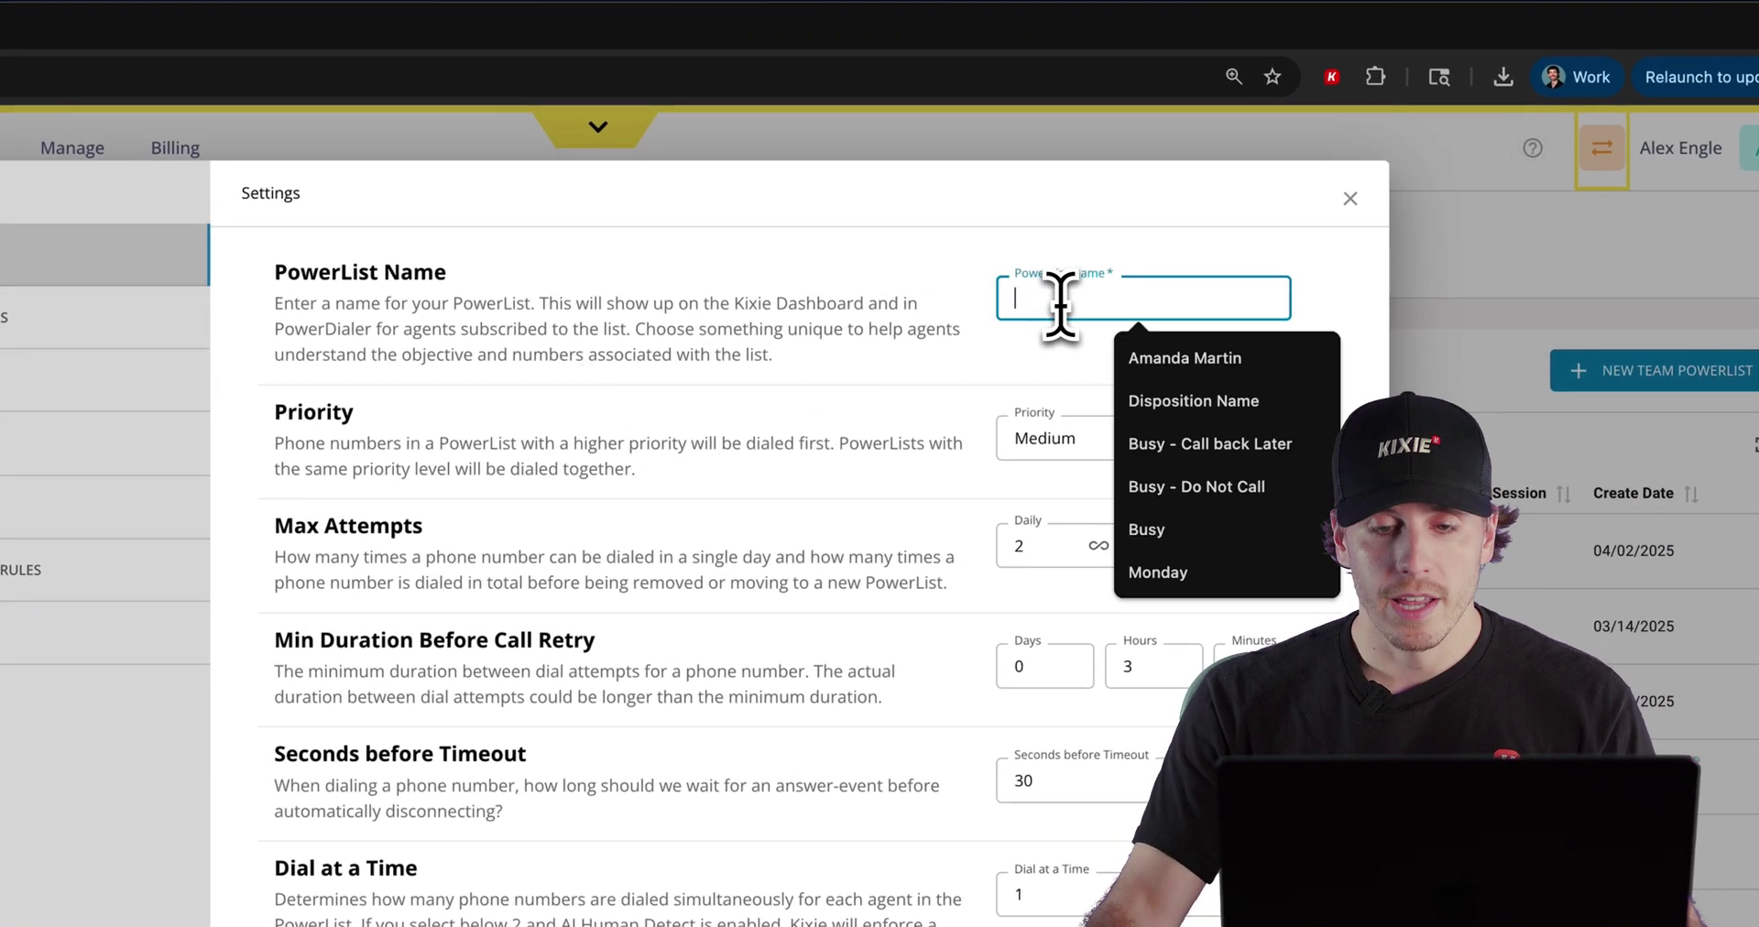
type("Tea")
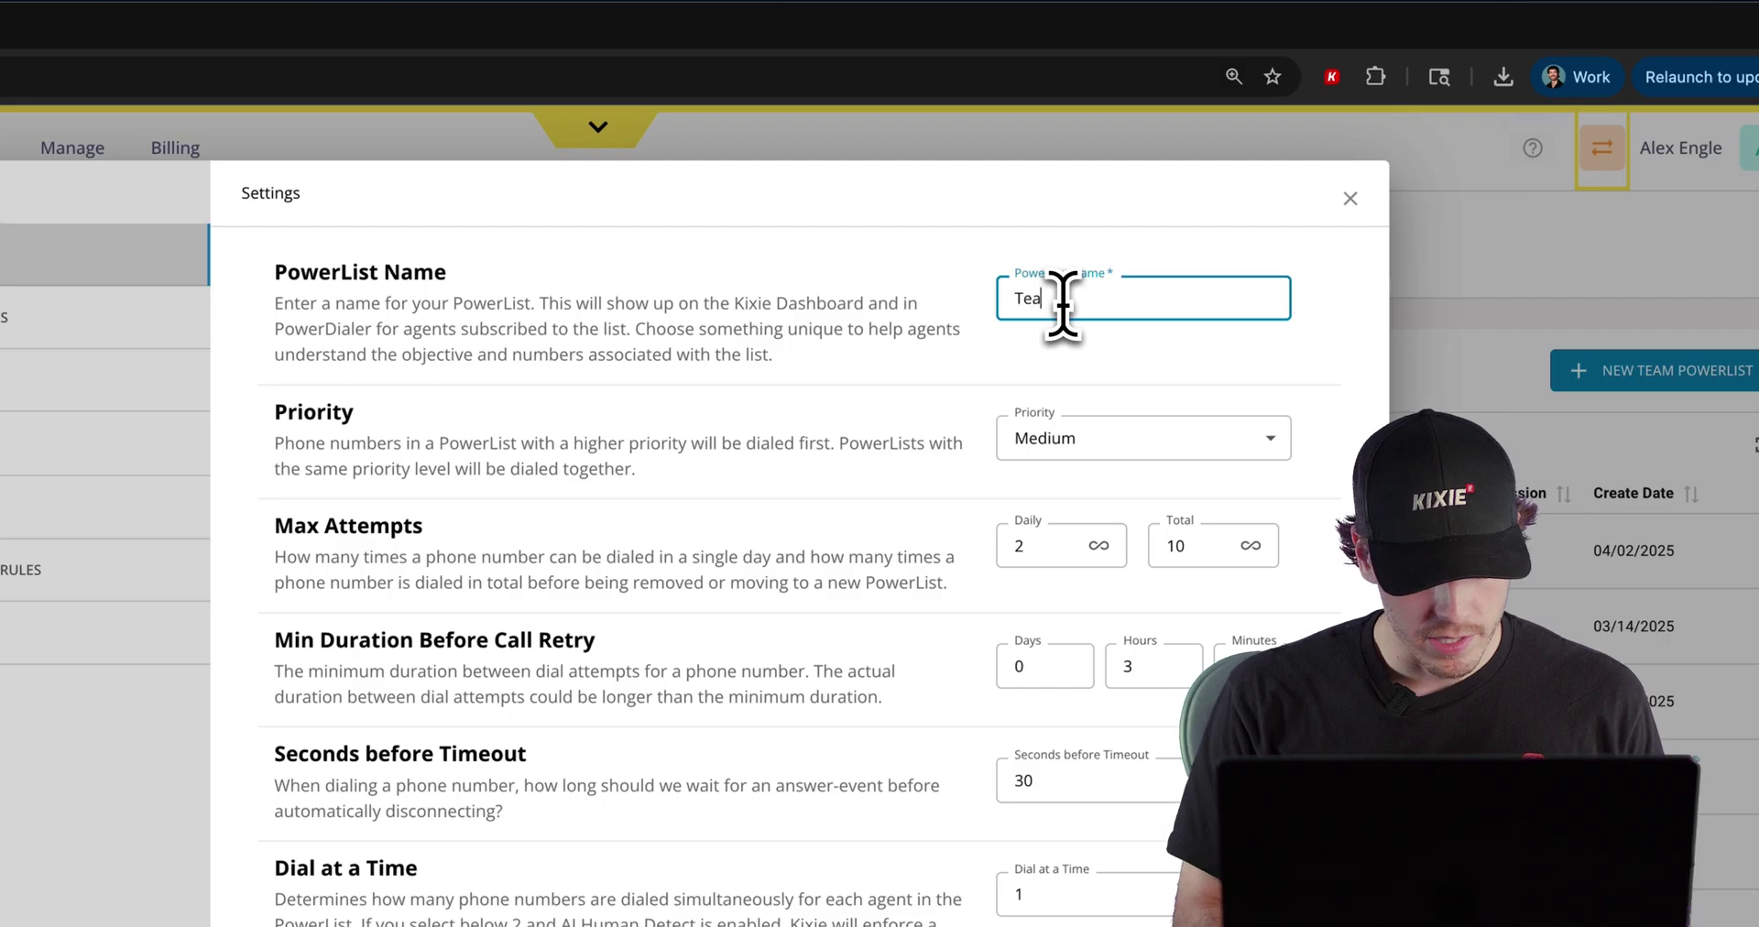
type("m 1")
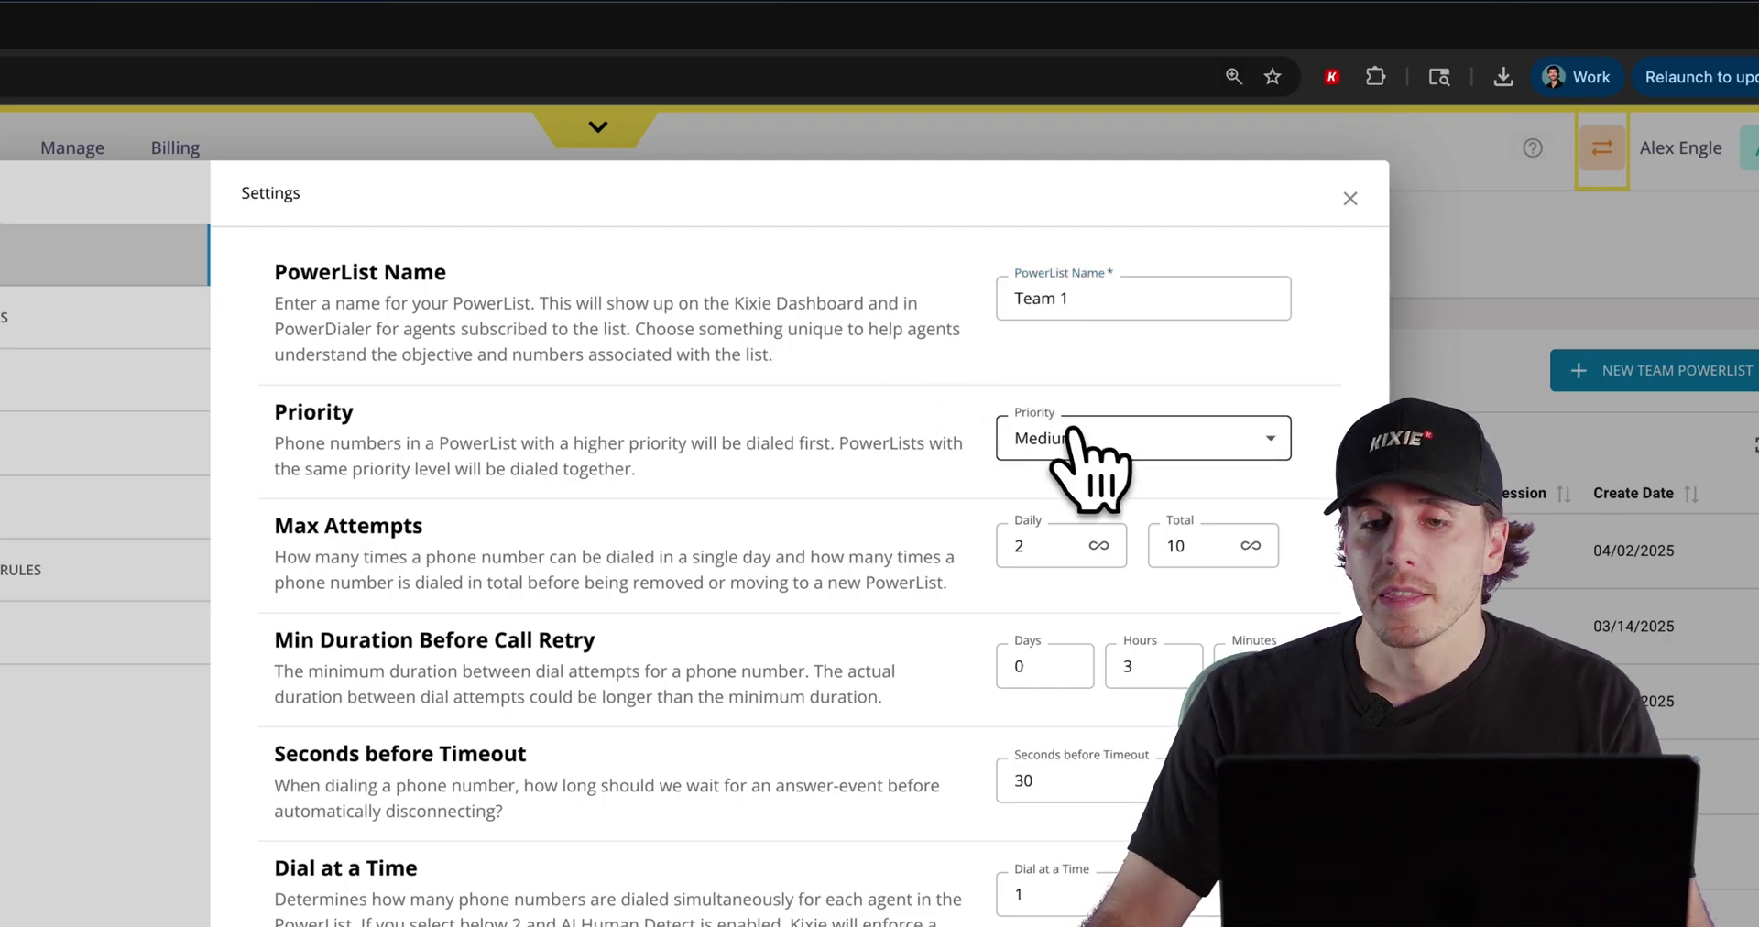
left_click(1076, 440)
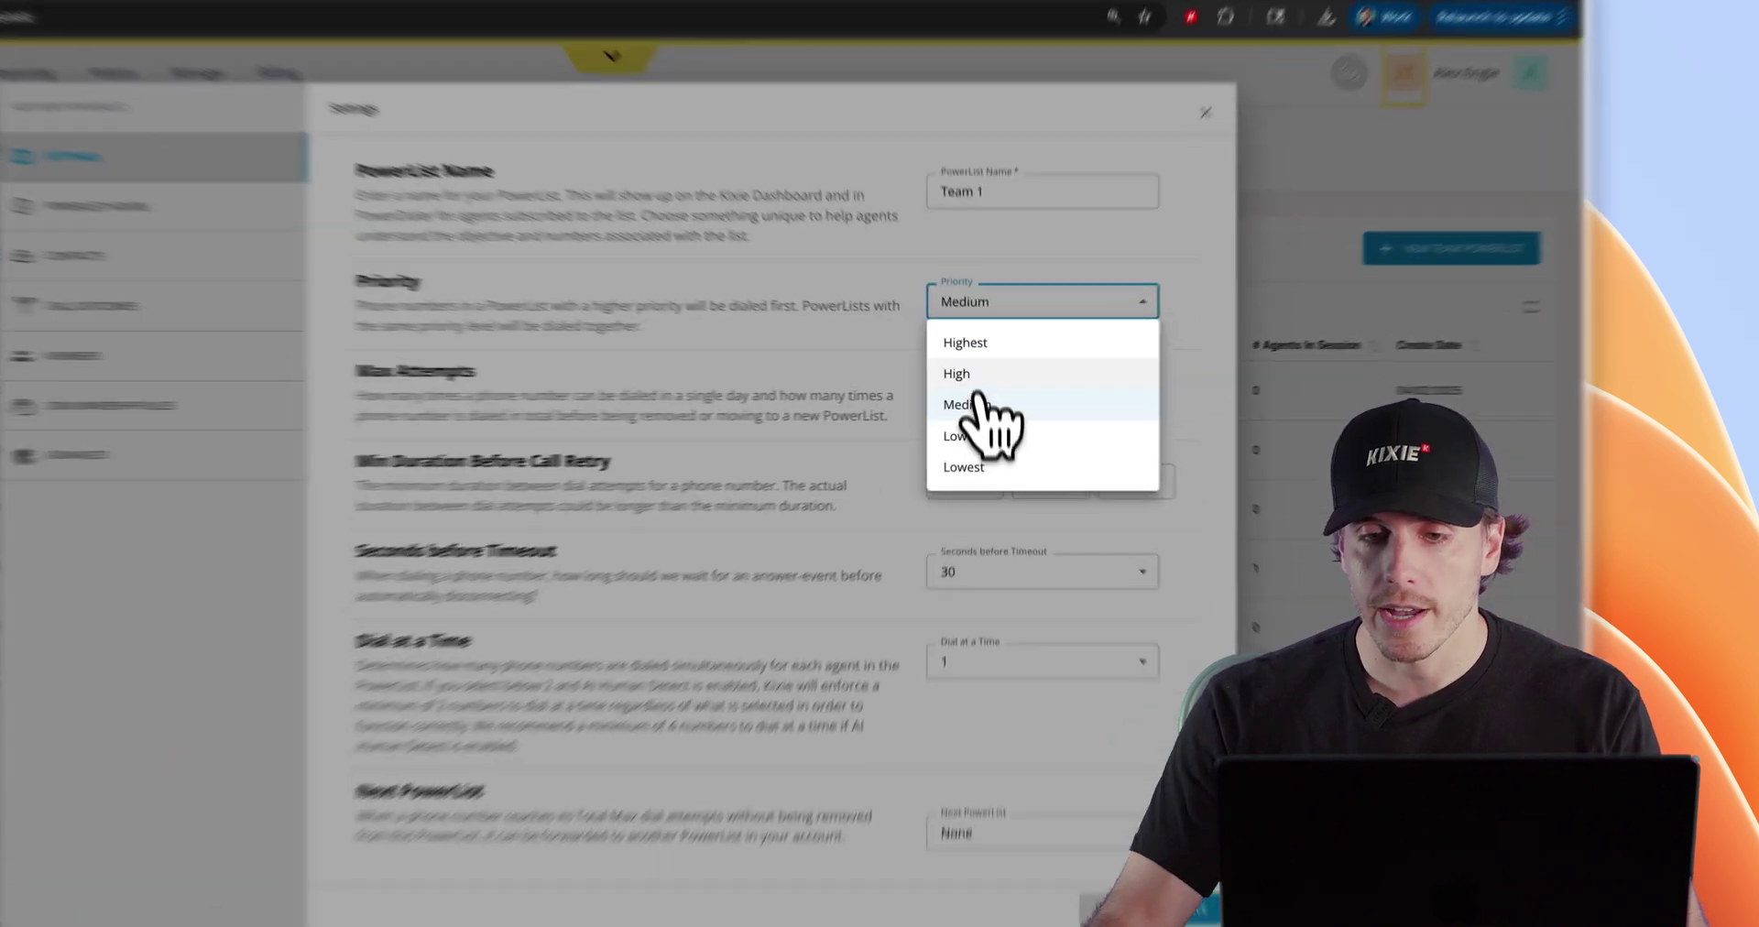
left_click(1104, 358)
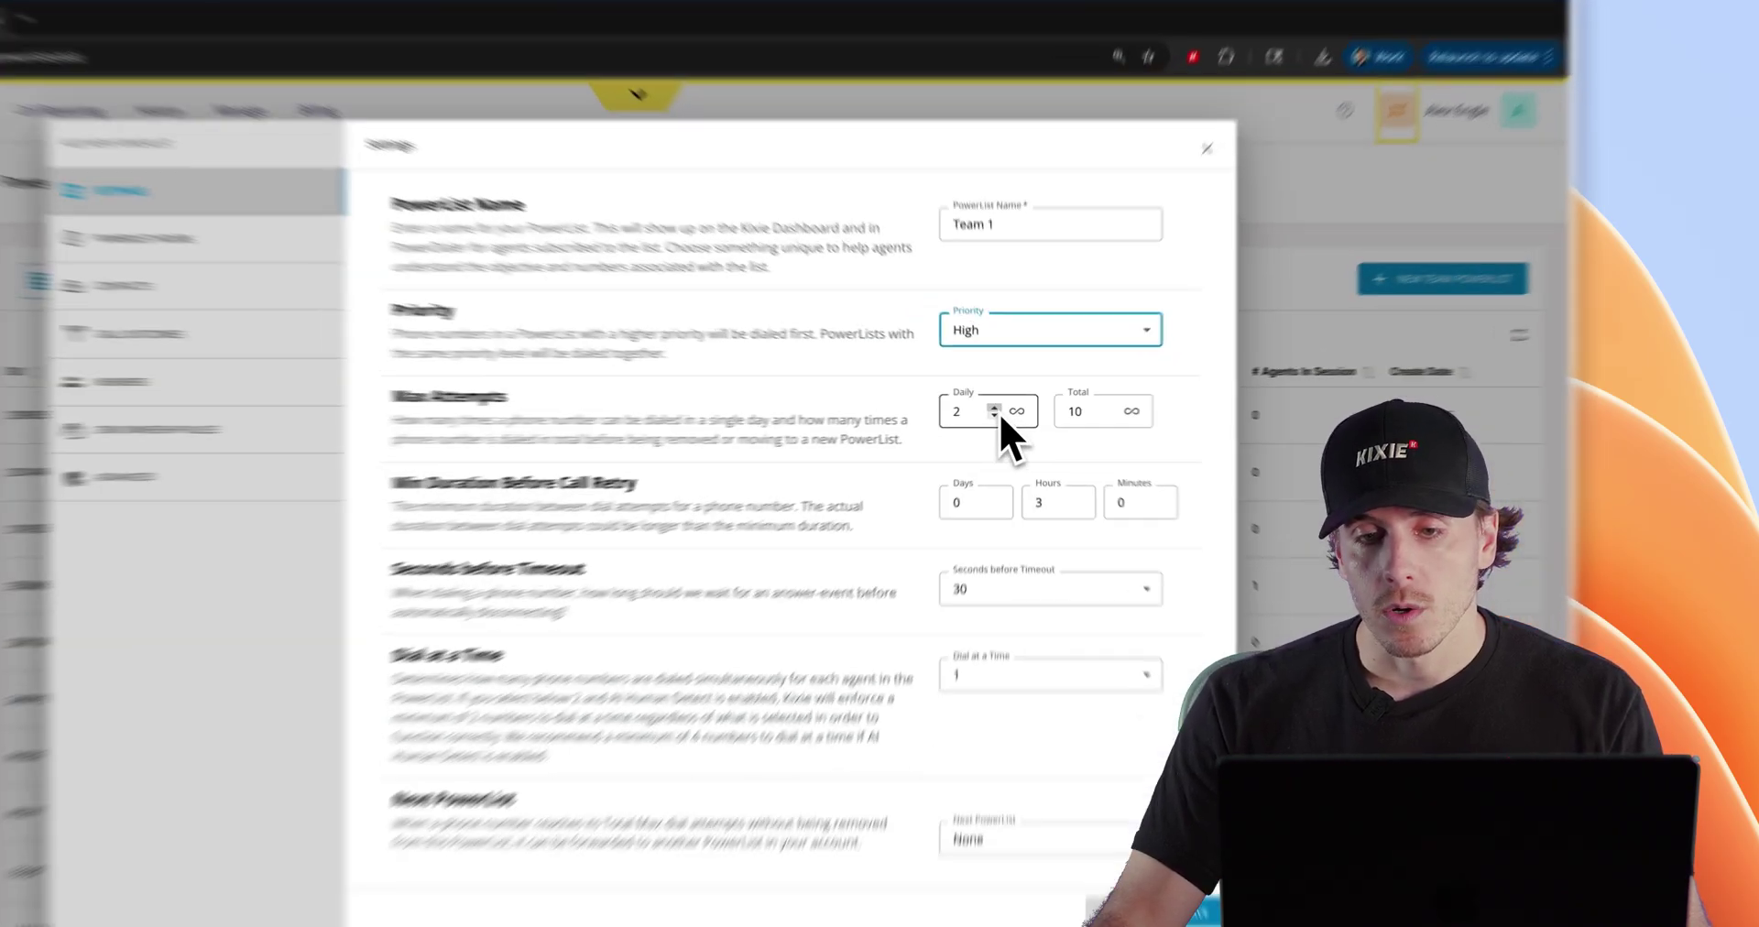
Step: Try out the Max Attempts limits: set Daily to 3 and back to 2, and switch Total between 10 and unlimited
left_click(1113, 363)
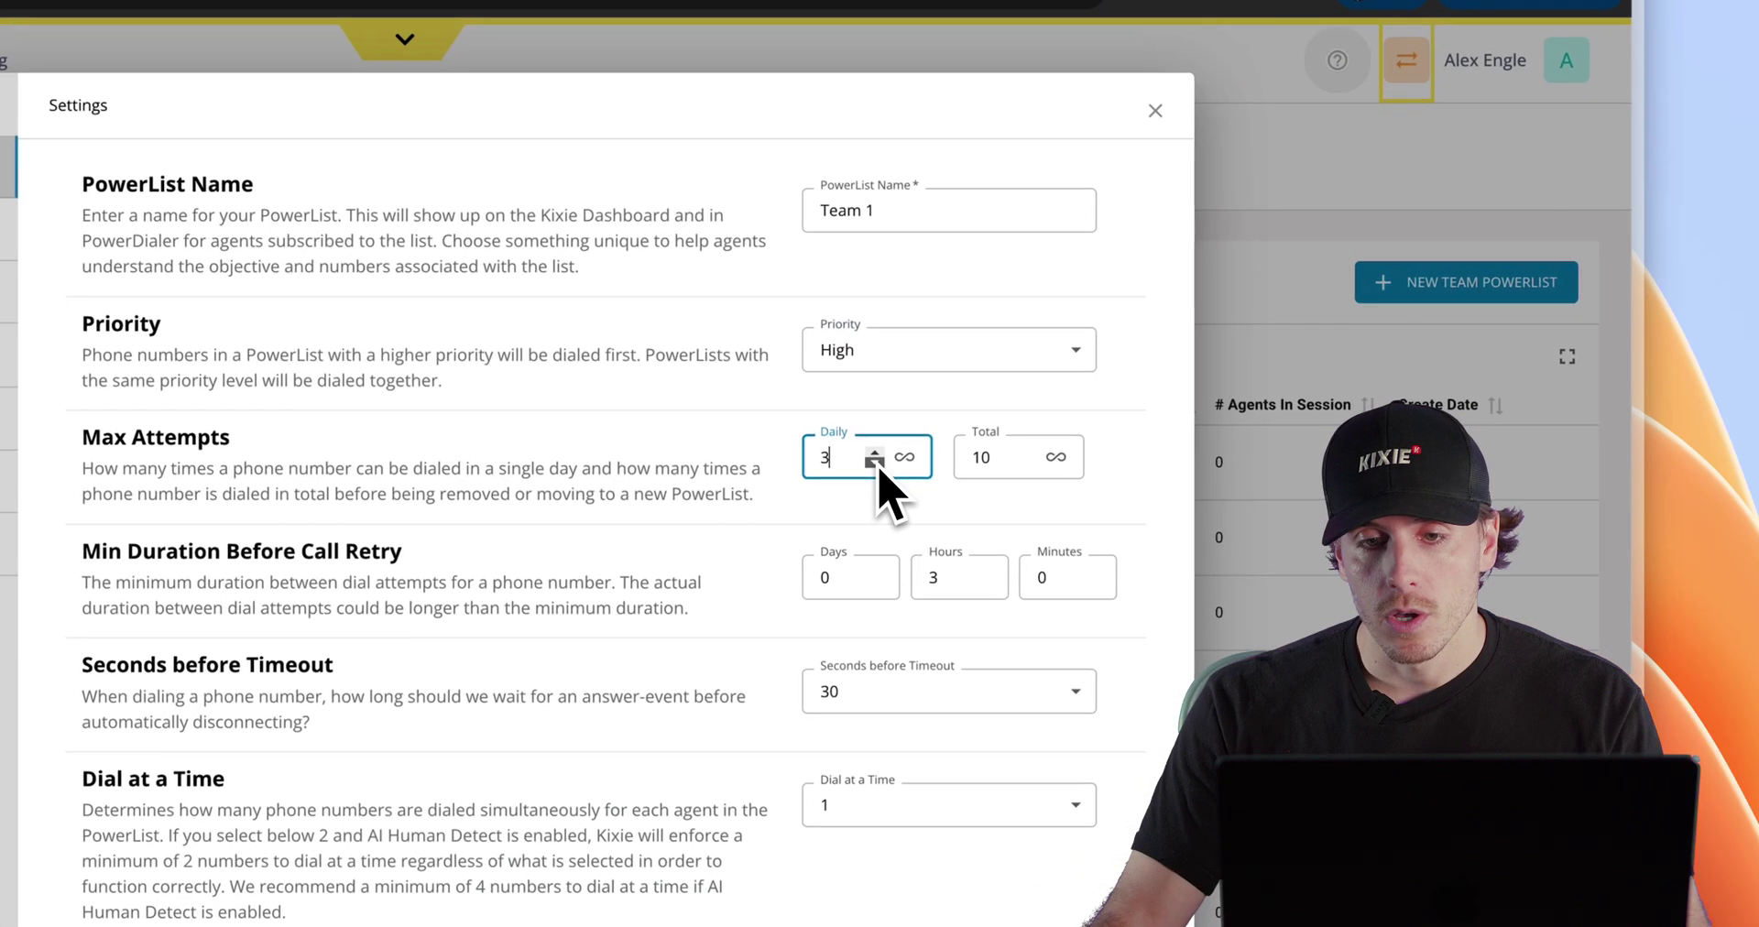
left_click(873, 463)
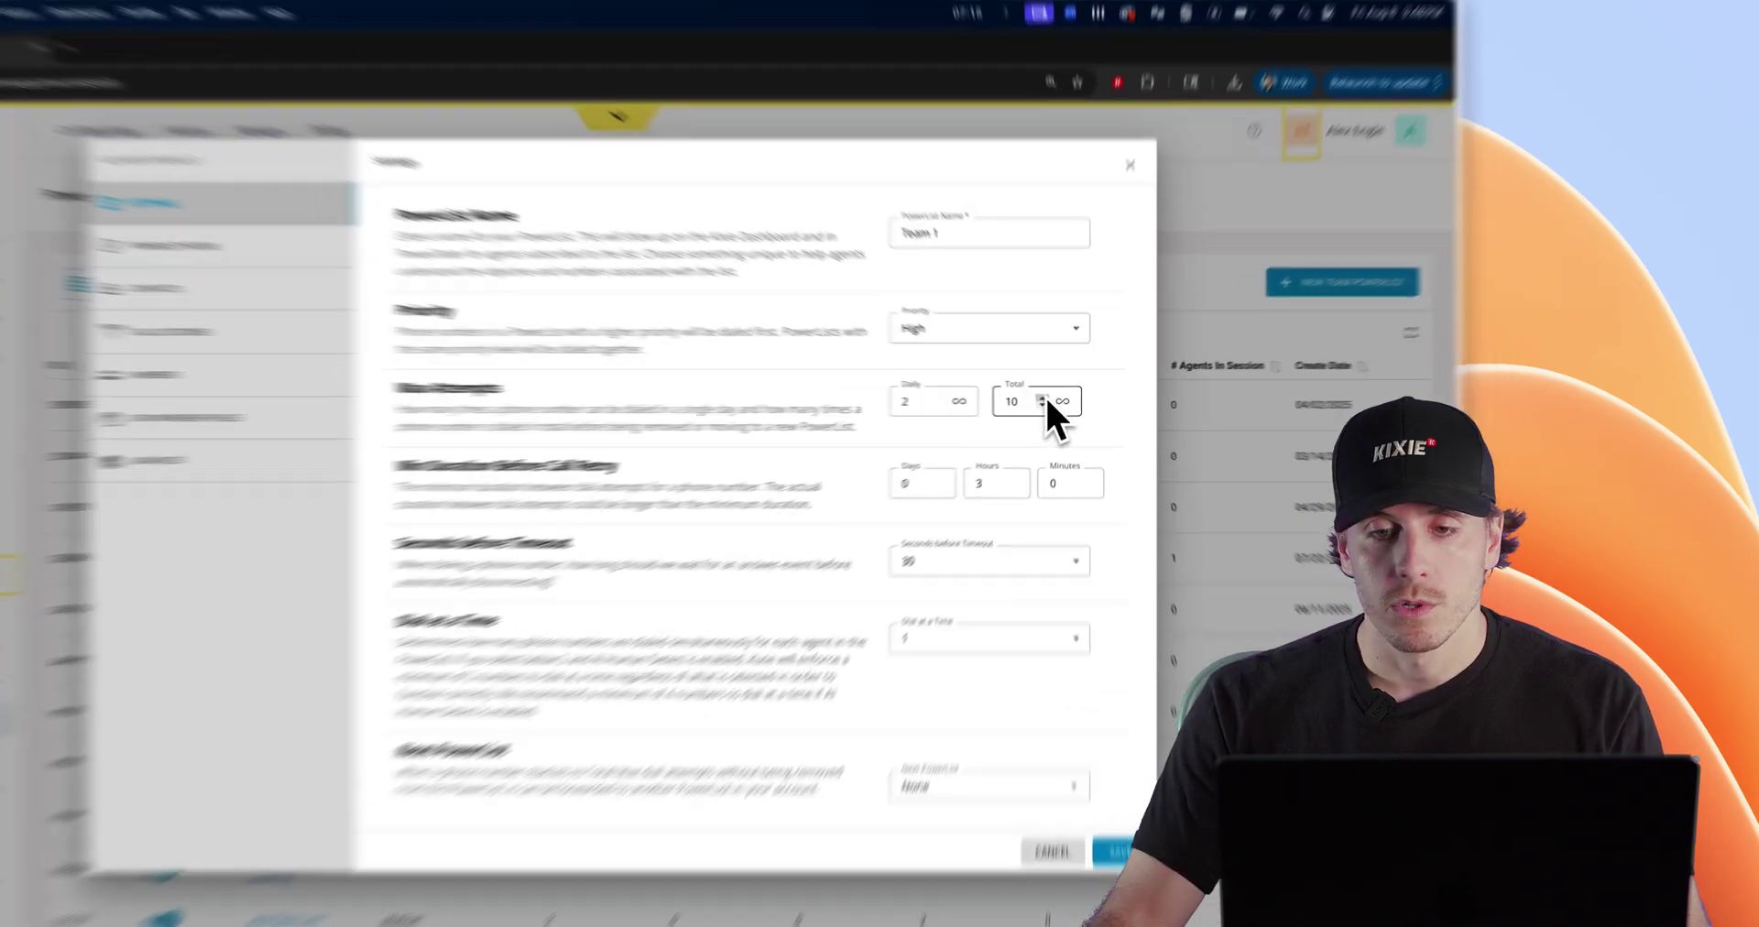
left_click(1187, 367)
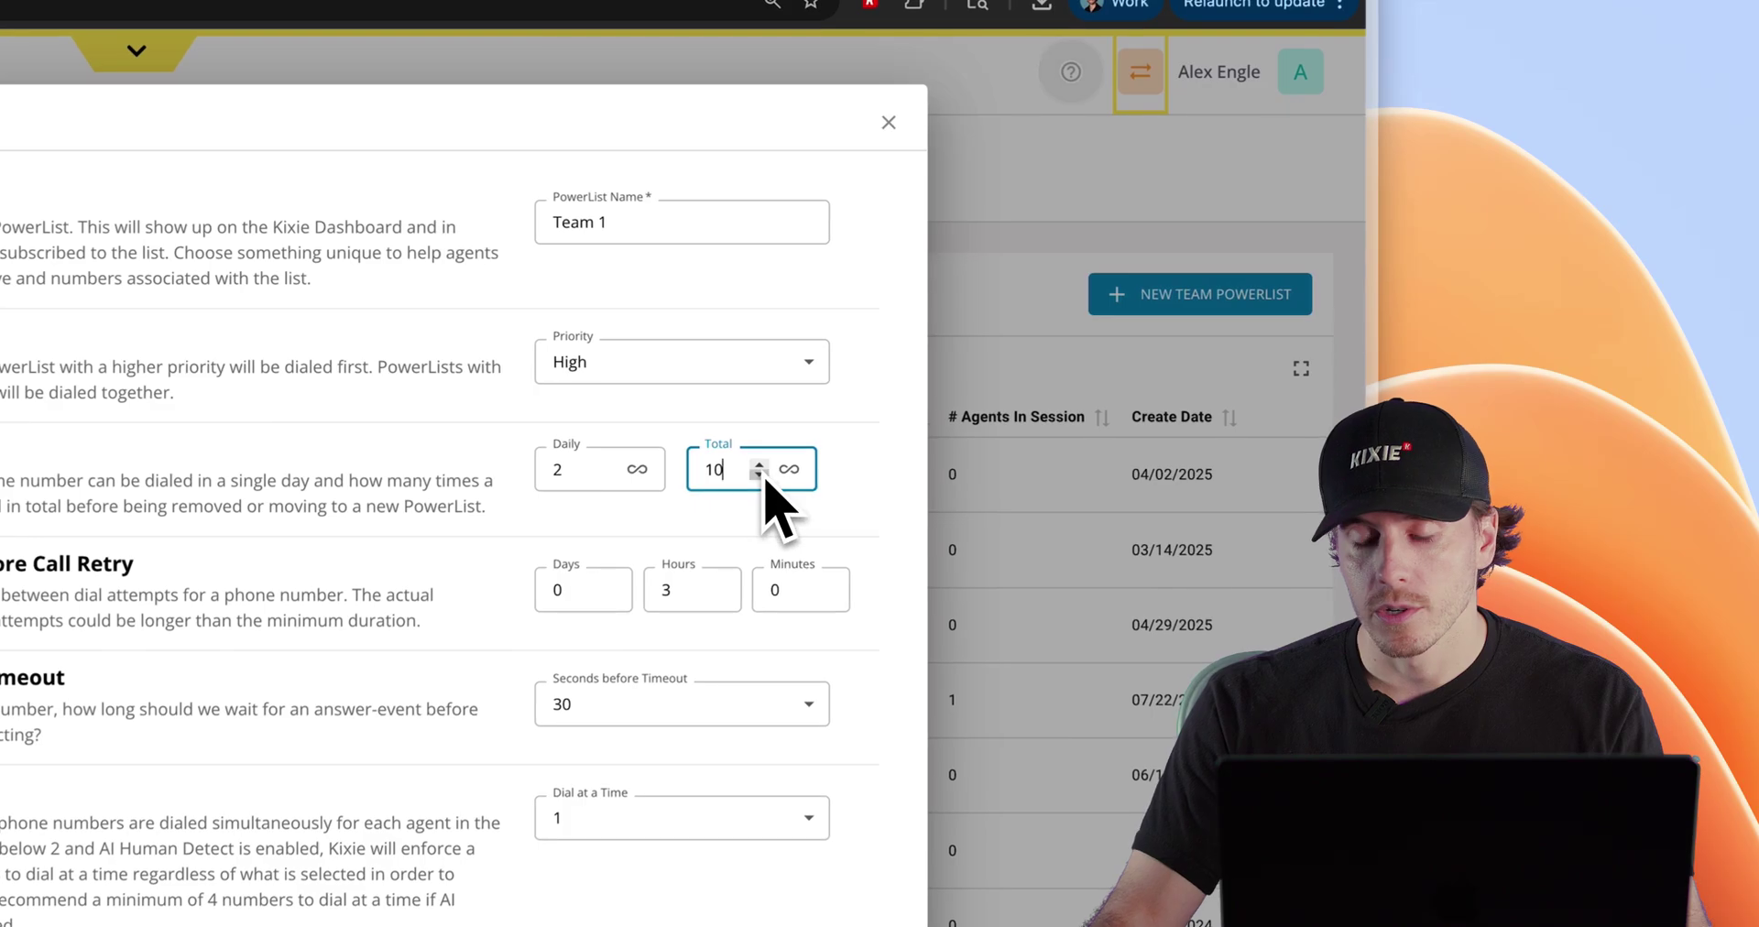
left_click(789, 469)
left_click(789, 469)
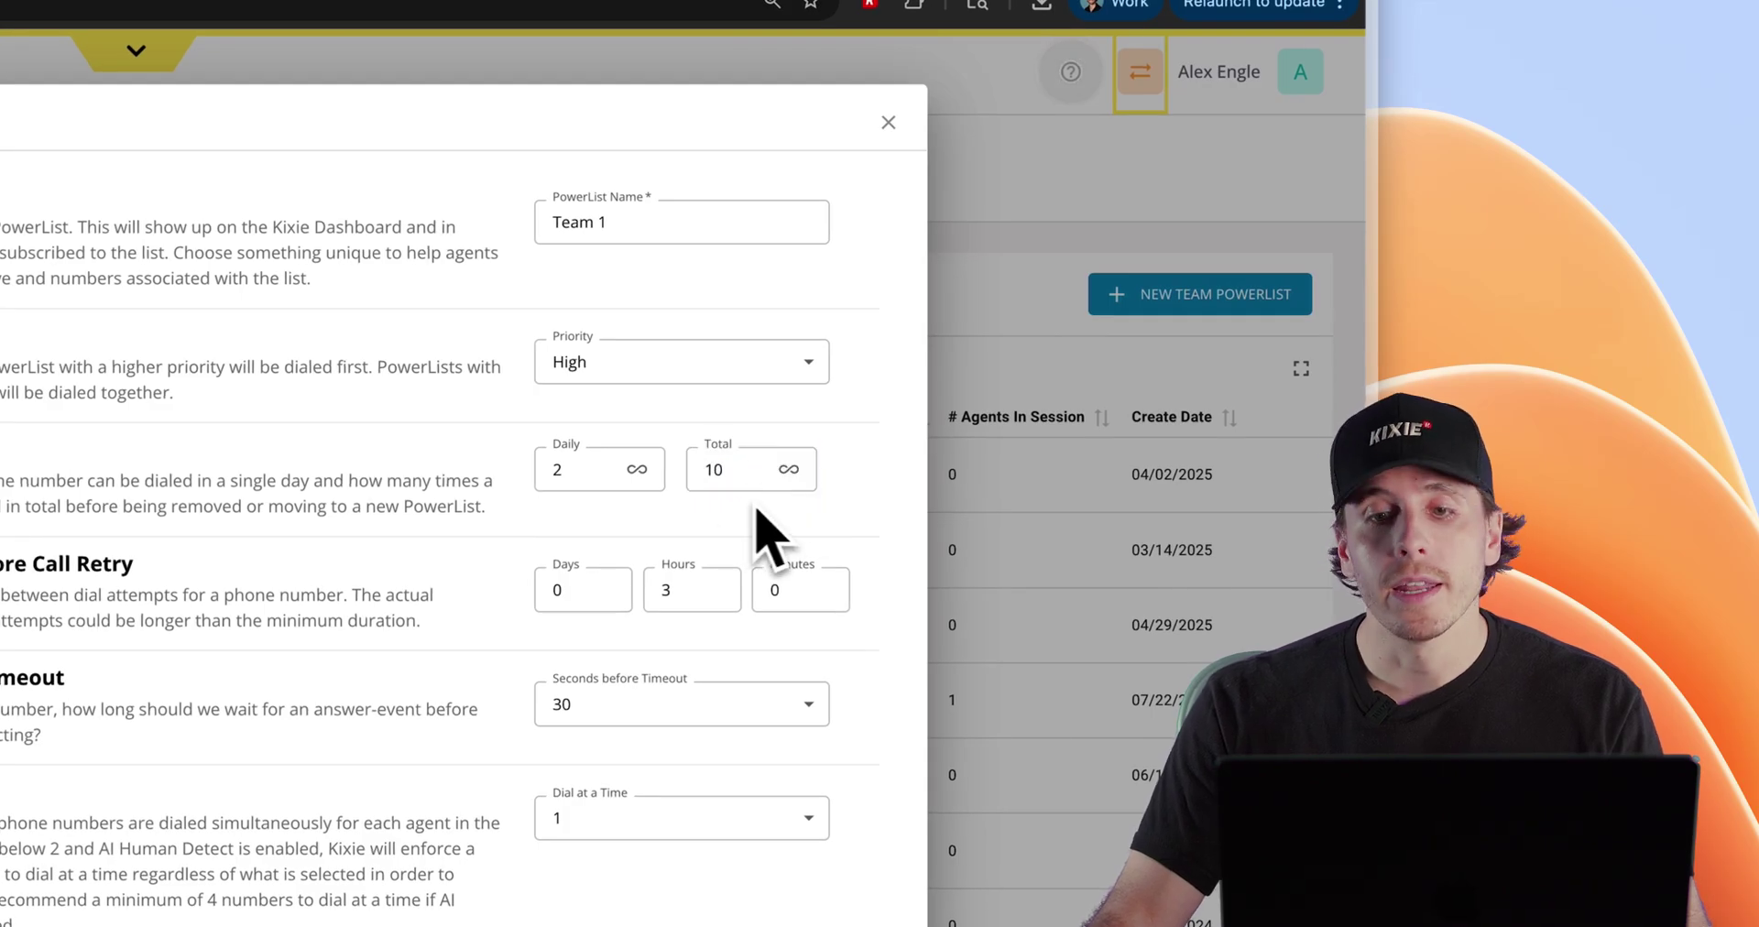
left_click(718, 467)
key("BackSpace")
key("BackSpace")
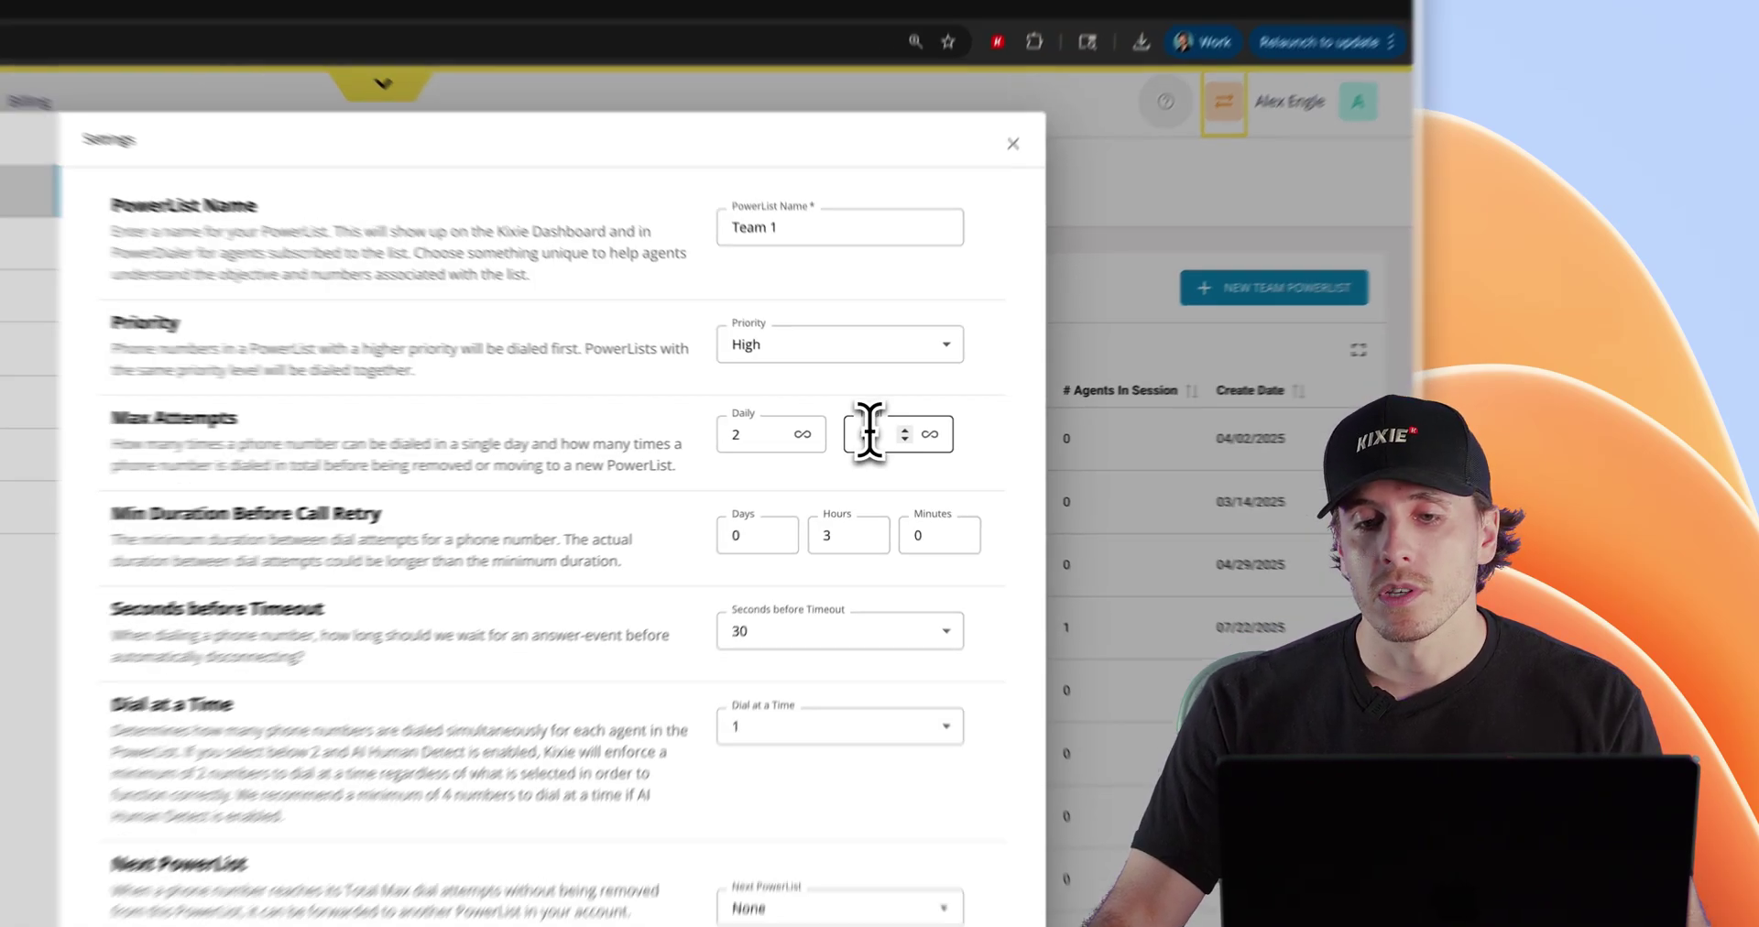
type("10")
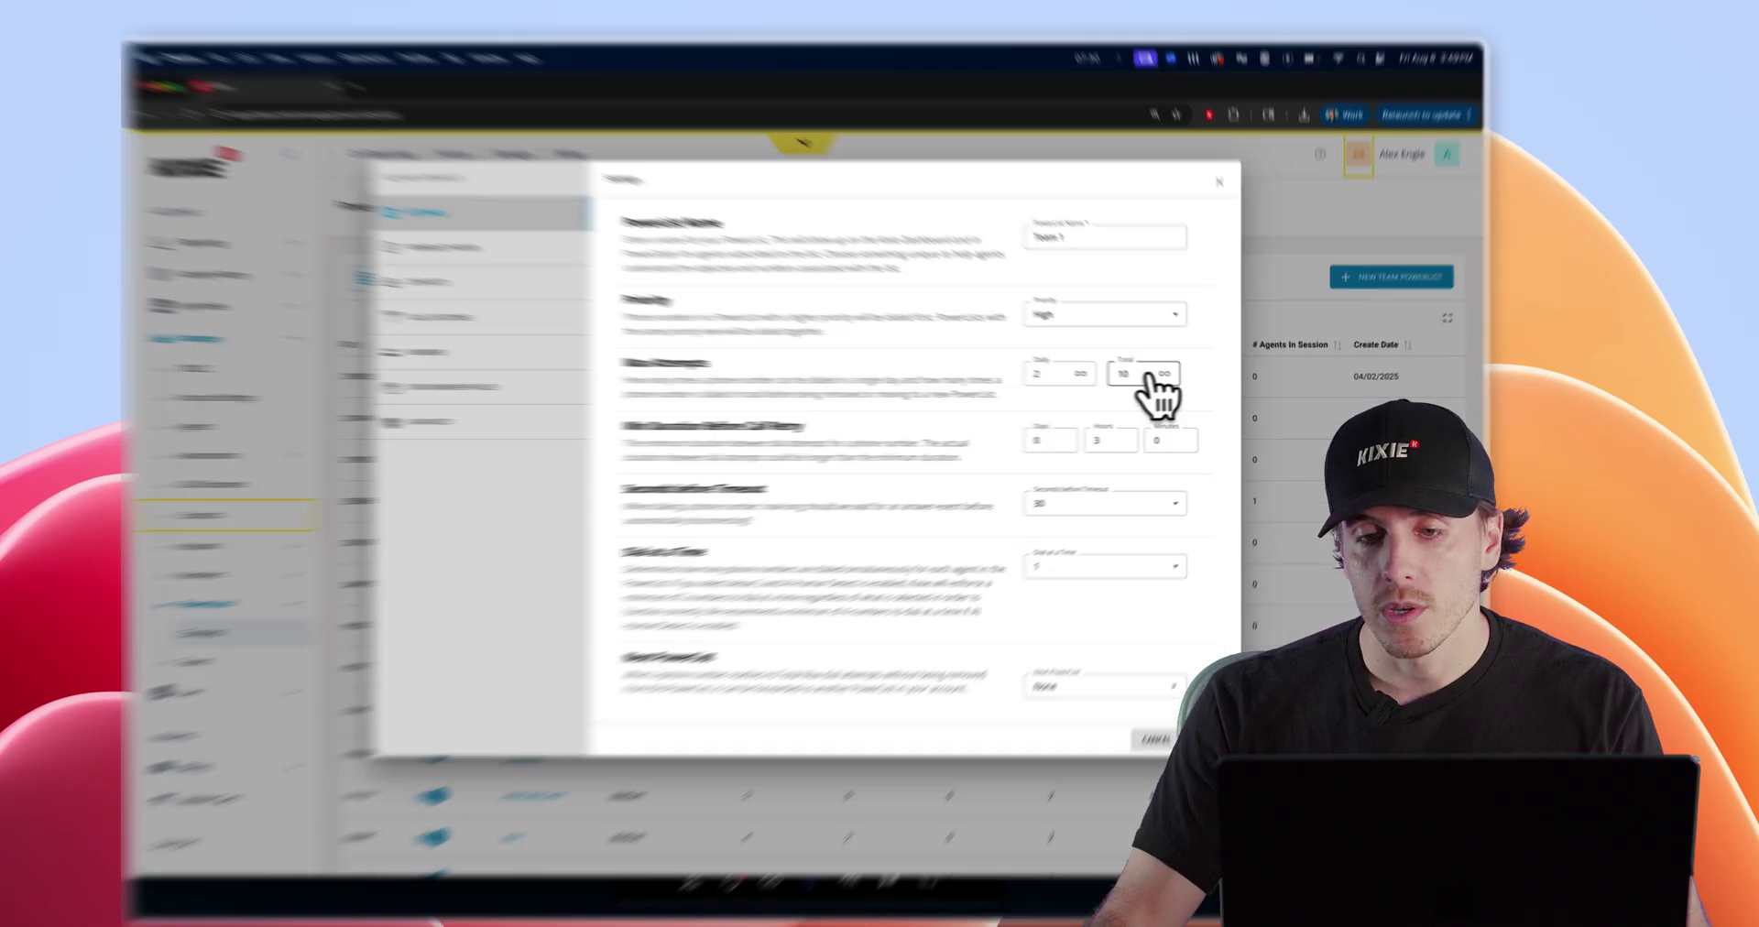
left_click(1203, 366)
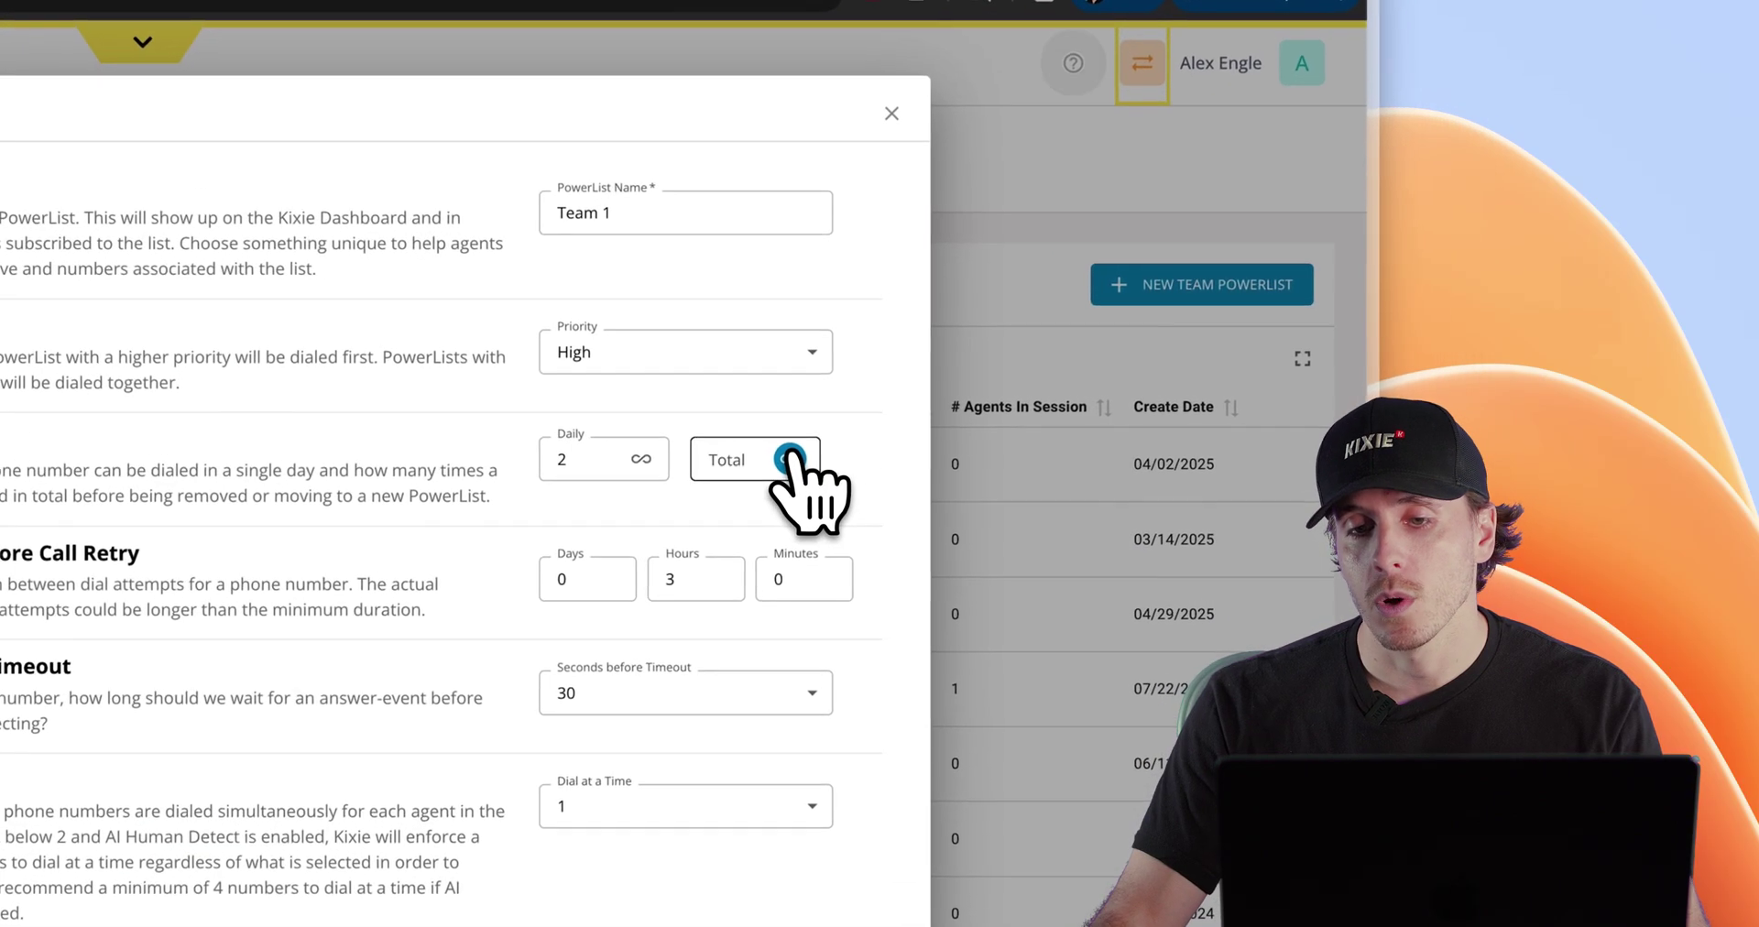
Step: Choose an existing list as the Next PowerList and pick how many numbers to dial at a time
left_click(680, 560)
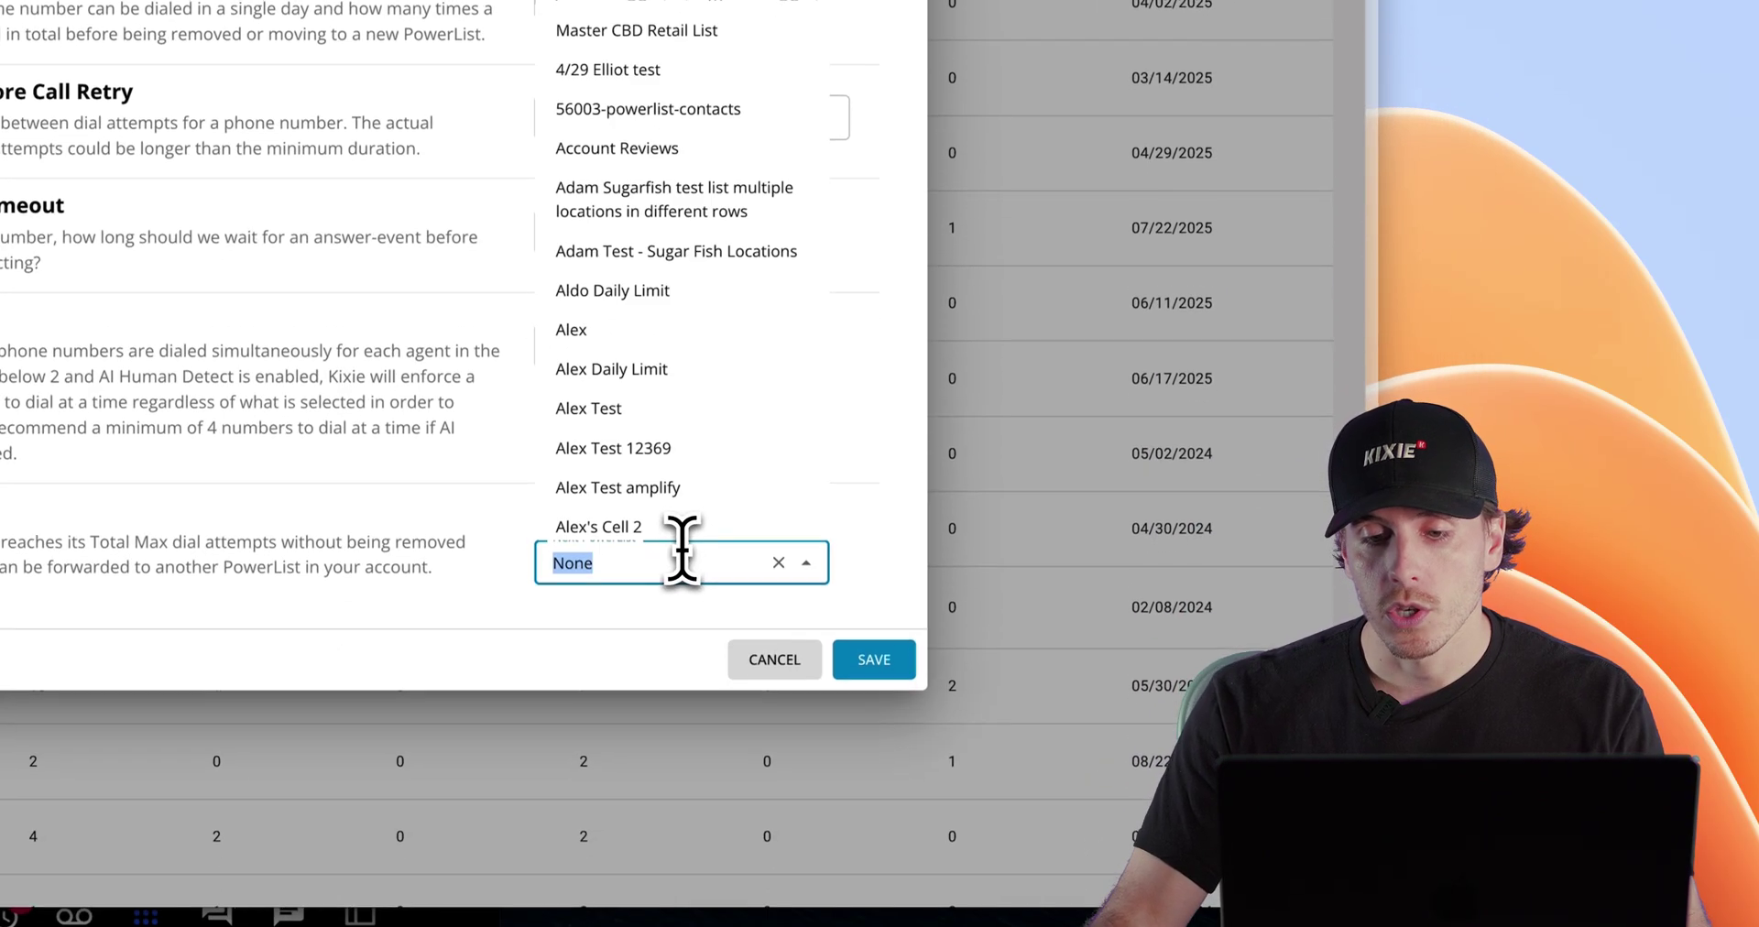
left_click(623, 328)
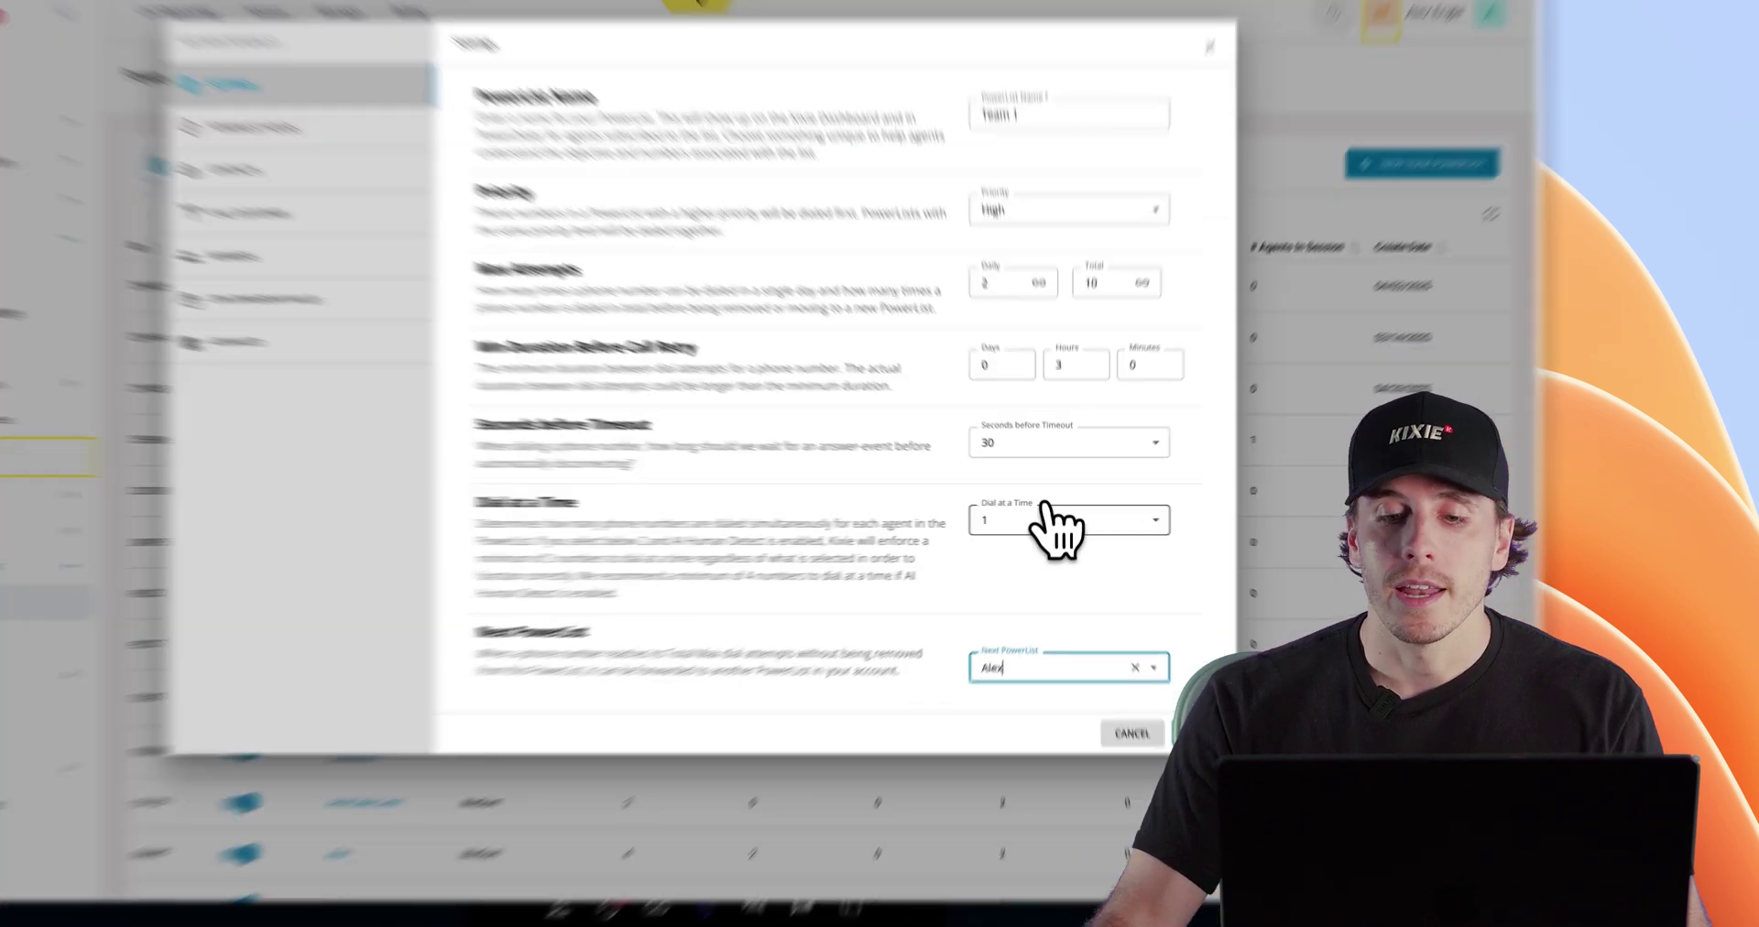
left_click(1137, 540)
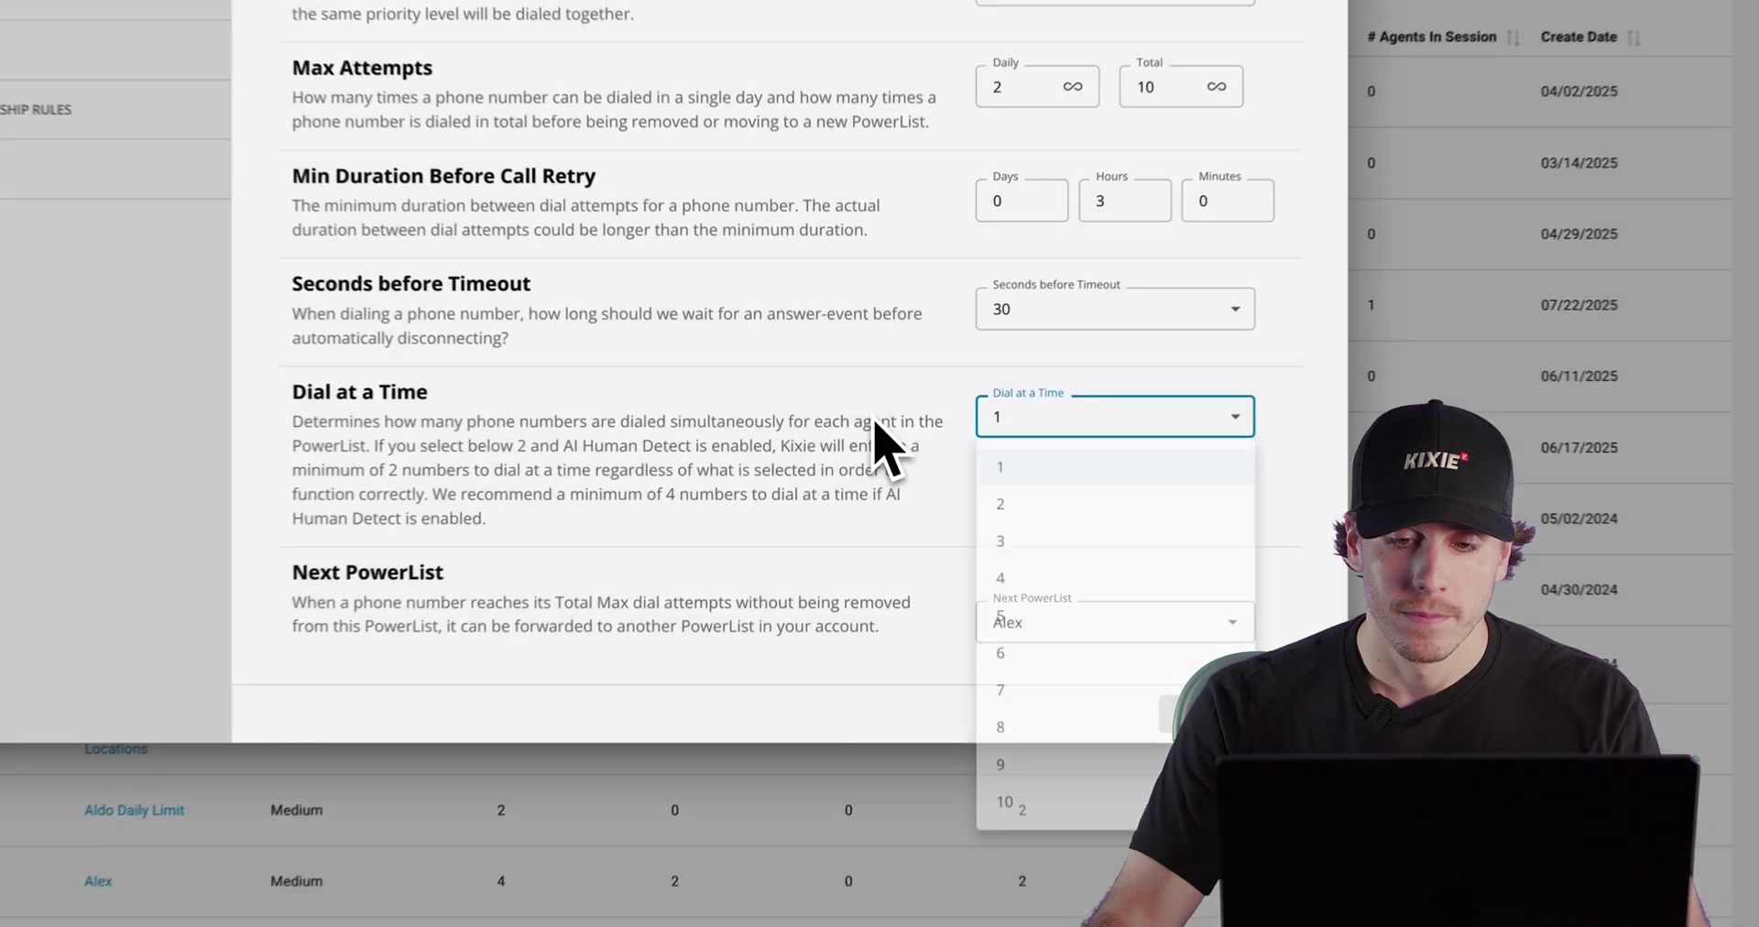
left_click(1027, 563)
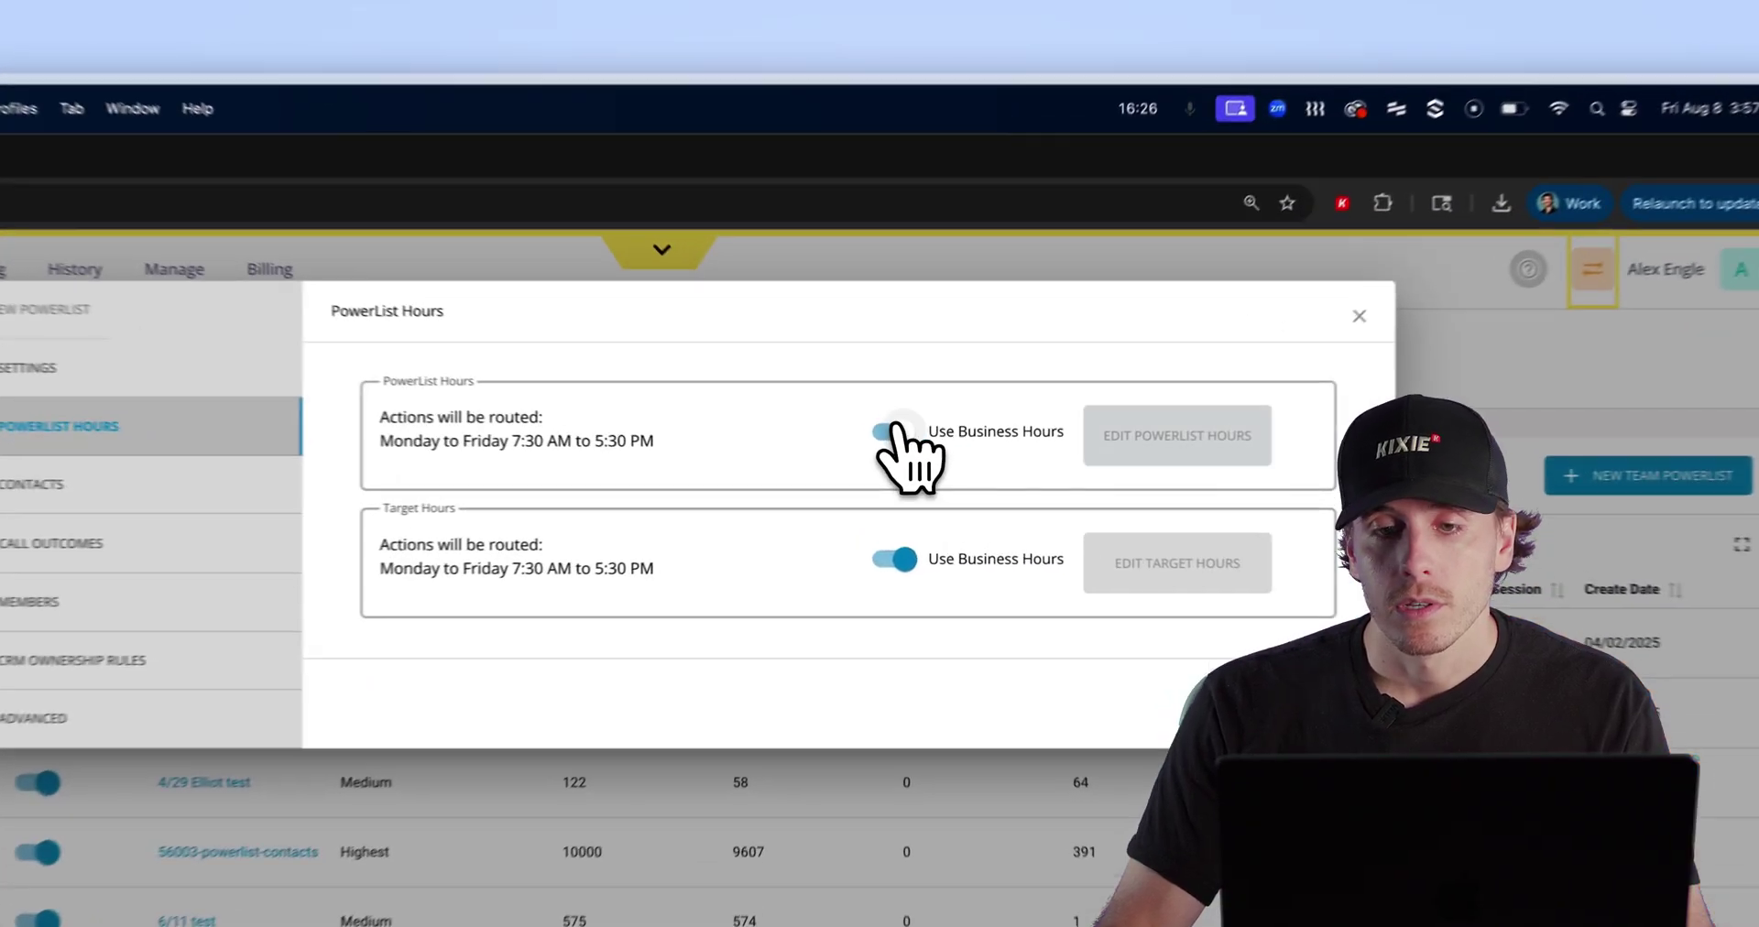
Step: Turn off business hours for both PowerList Hours and Target Hours, and extend the Monday to Friday target hours past 5:30 PM
left_click(1002, 255)
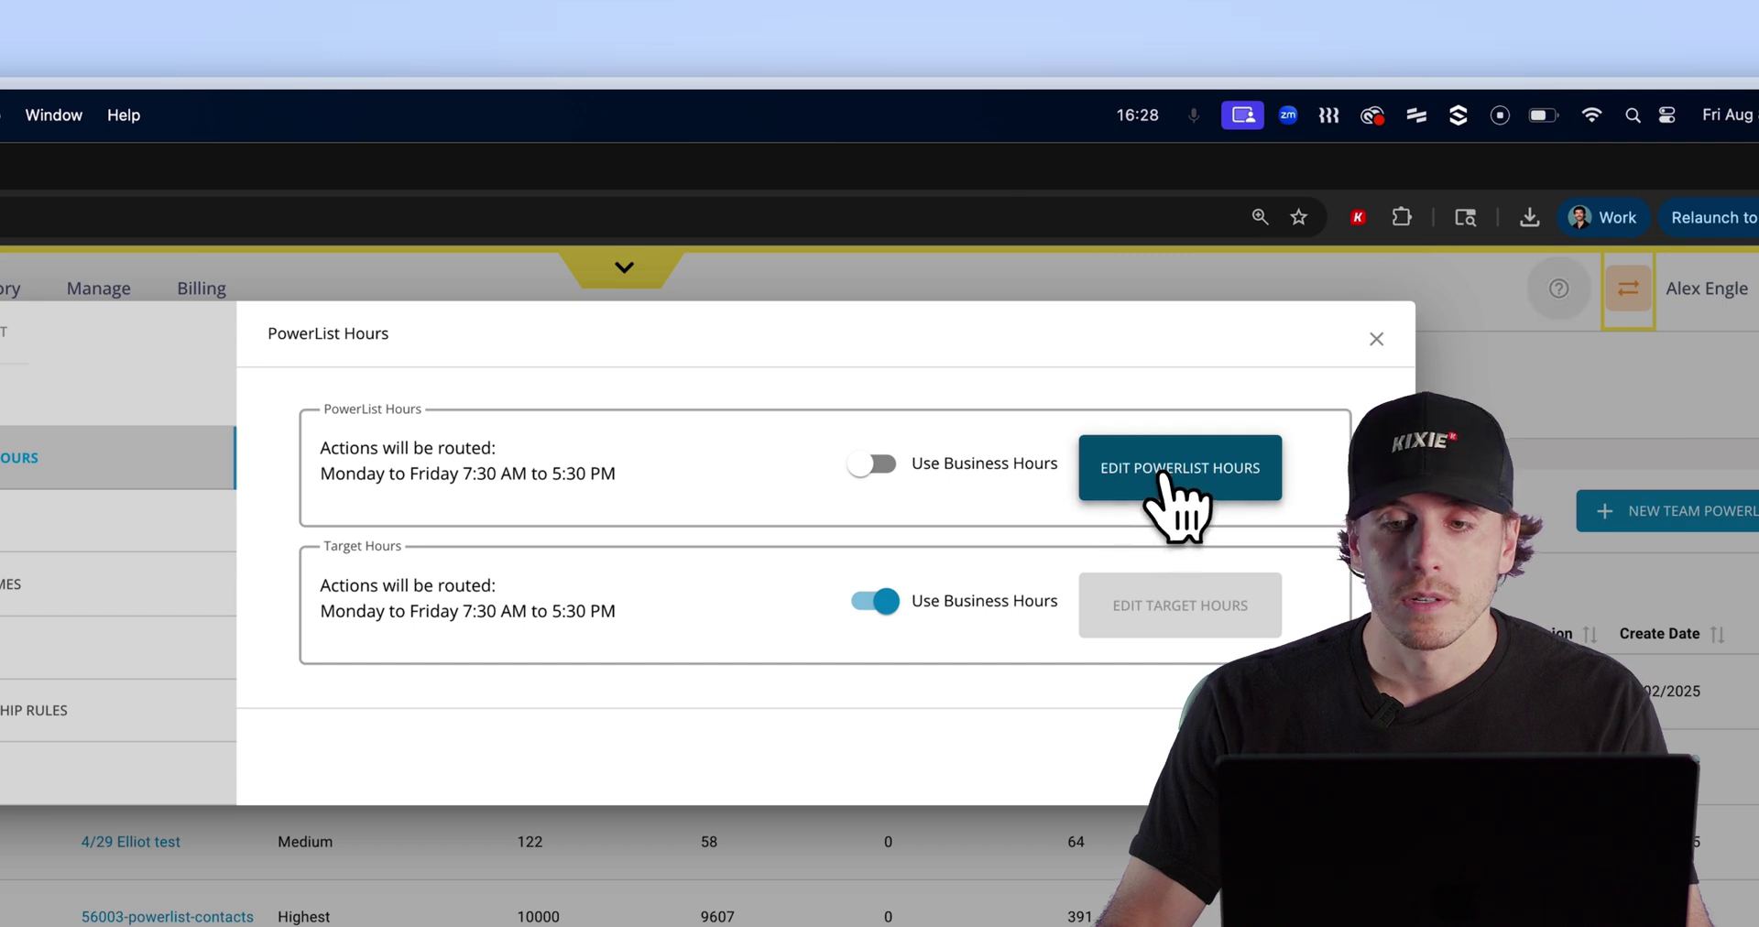
left_click(1140, 485)
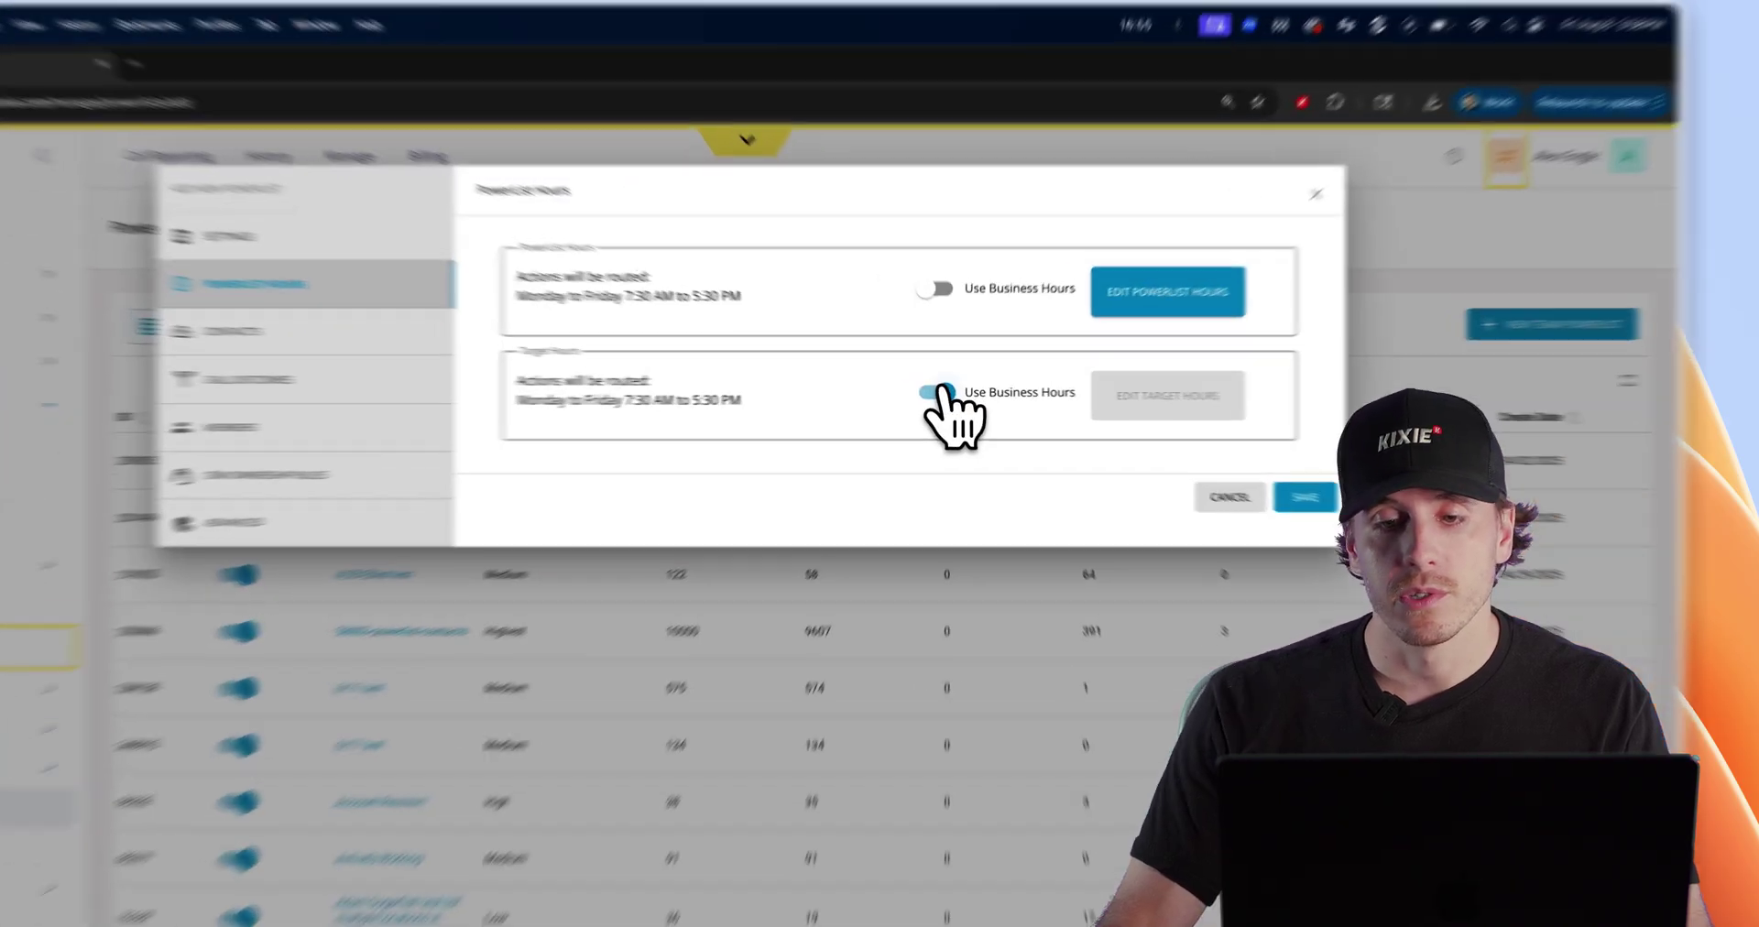
left_click(1003, 323)
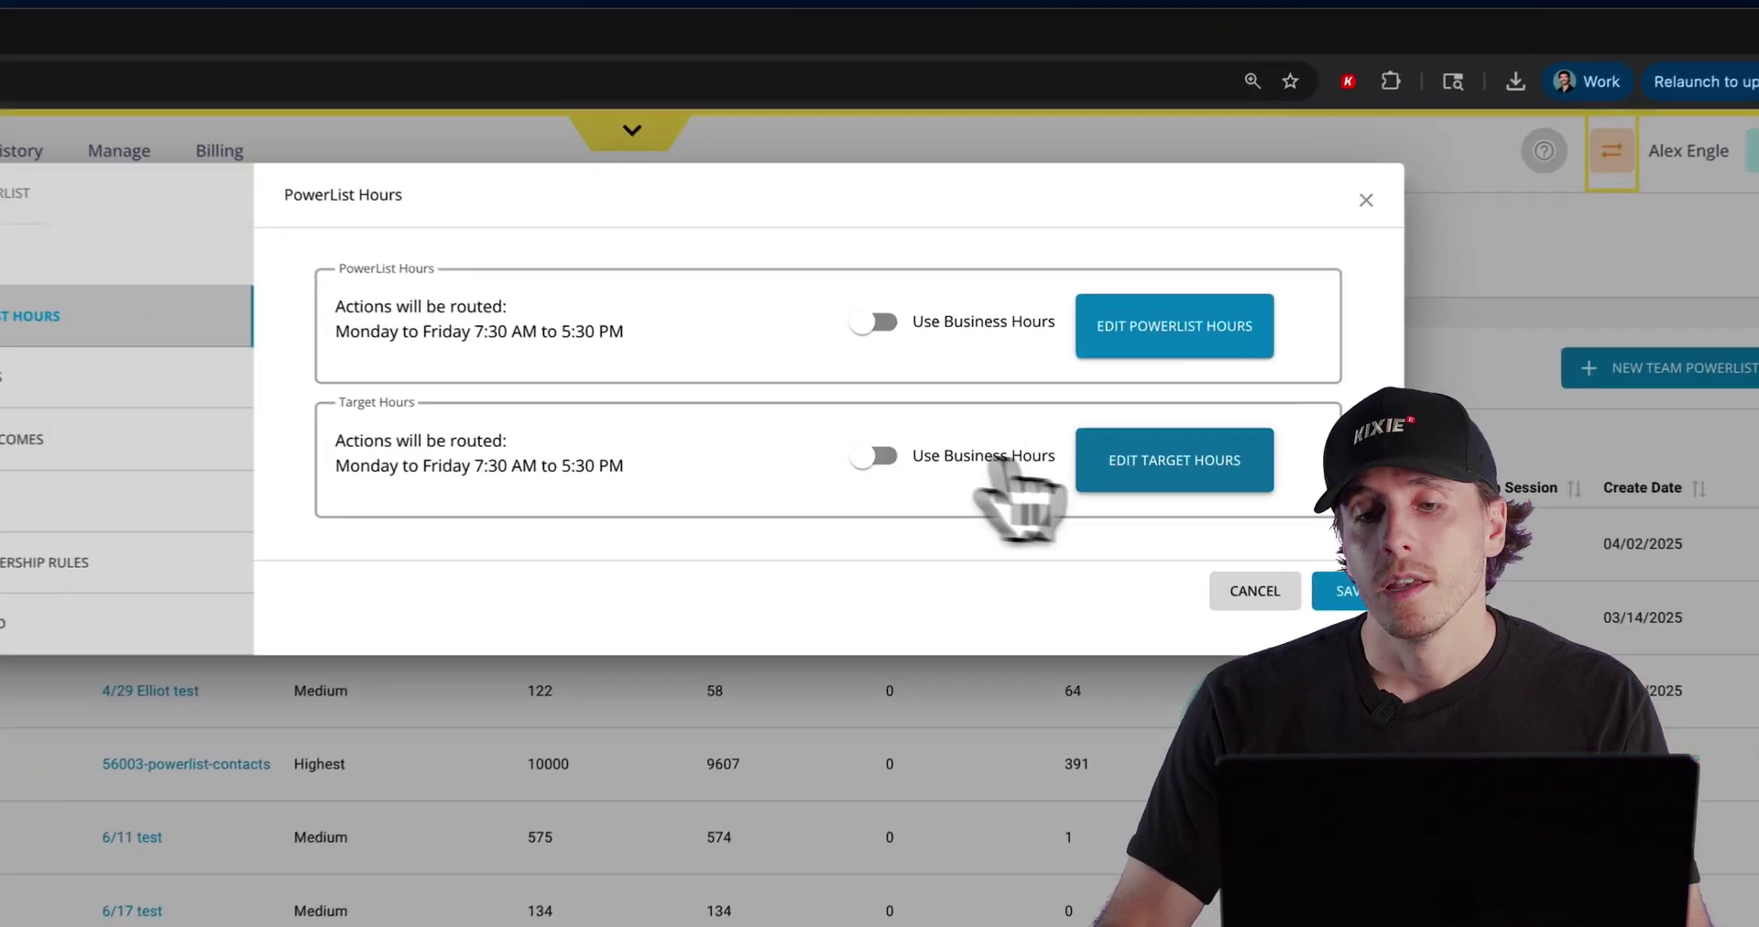
left_click(1154, 325)
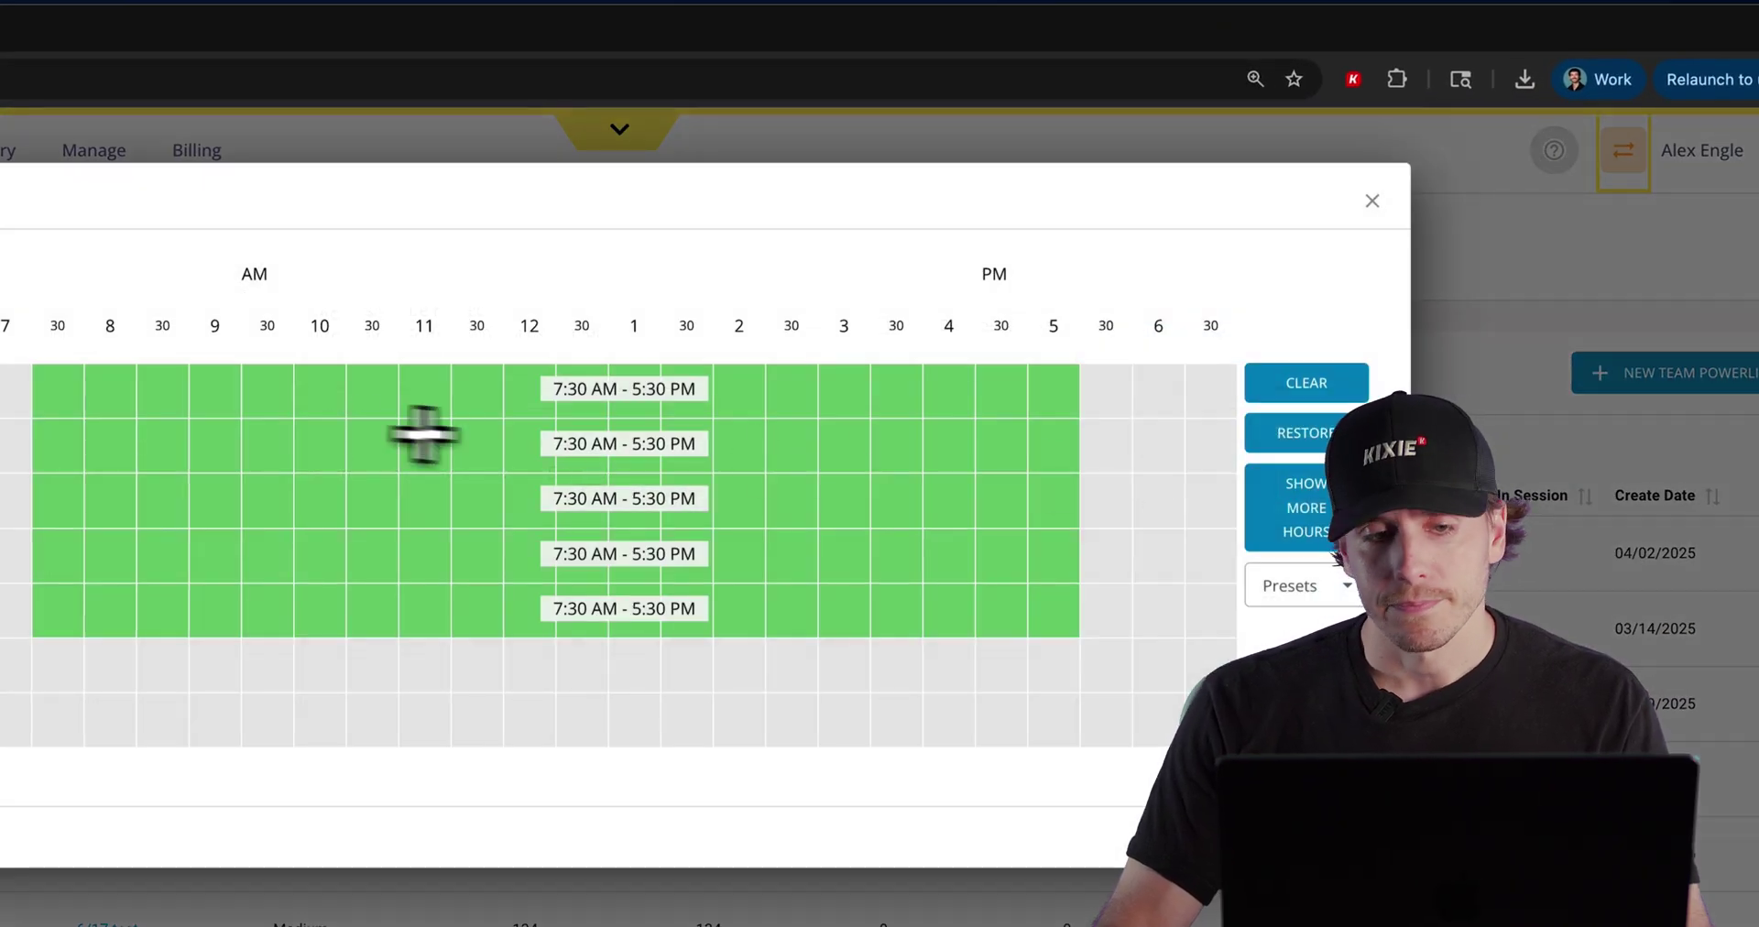
left_click_drag(1090, 394, 1100, 609)
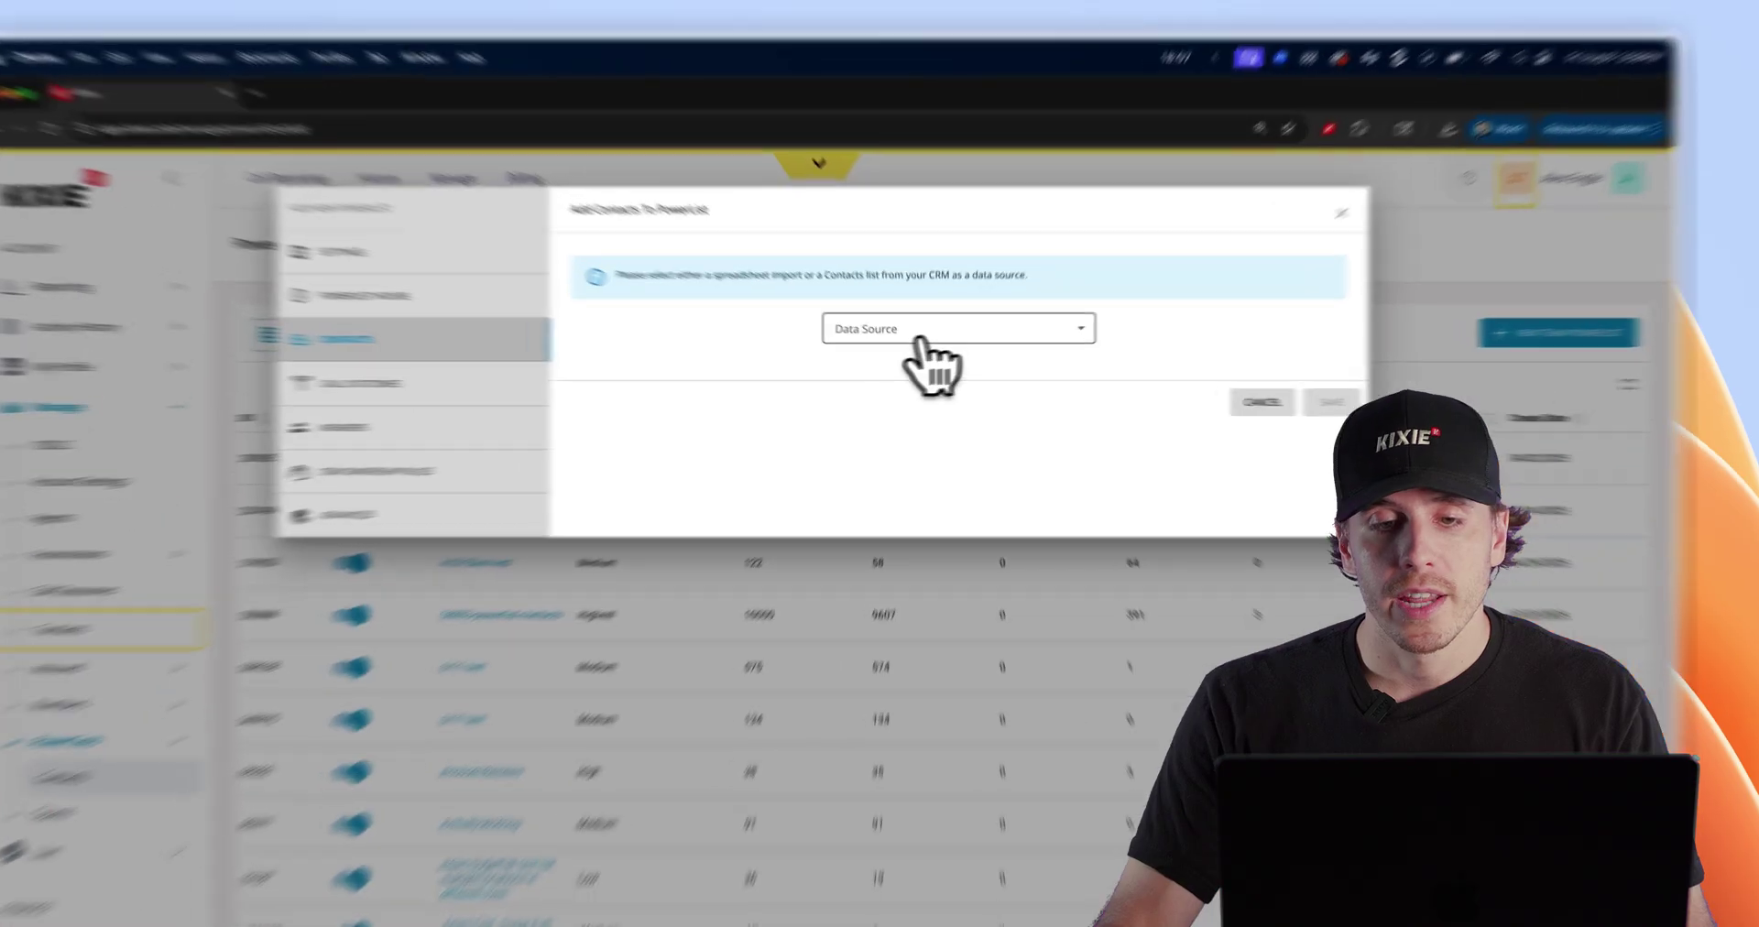
Step: Try HubSpot as the data source for the PowerList's contacts and look for its CRM lists
left_click(897, 279)
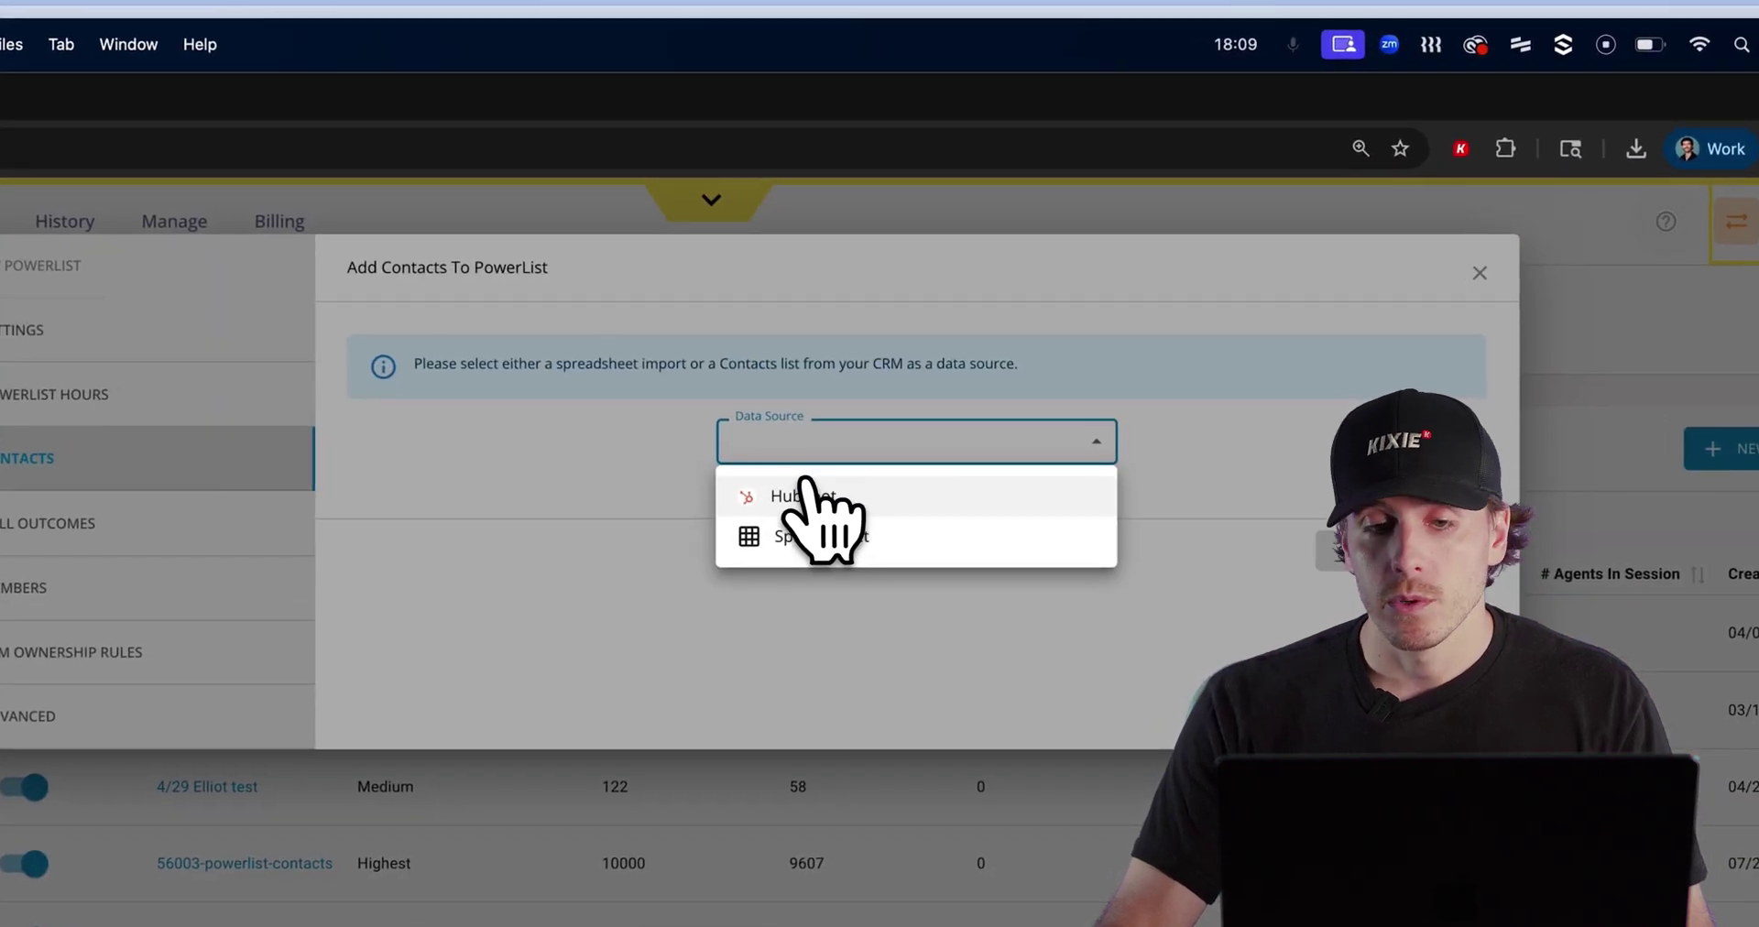
left_click(804, 495)
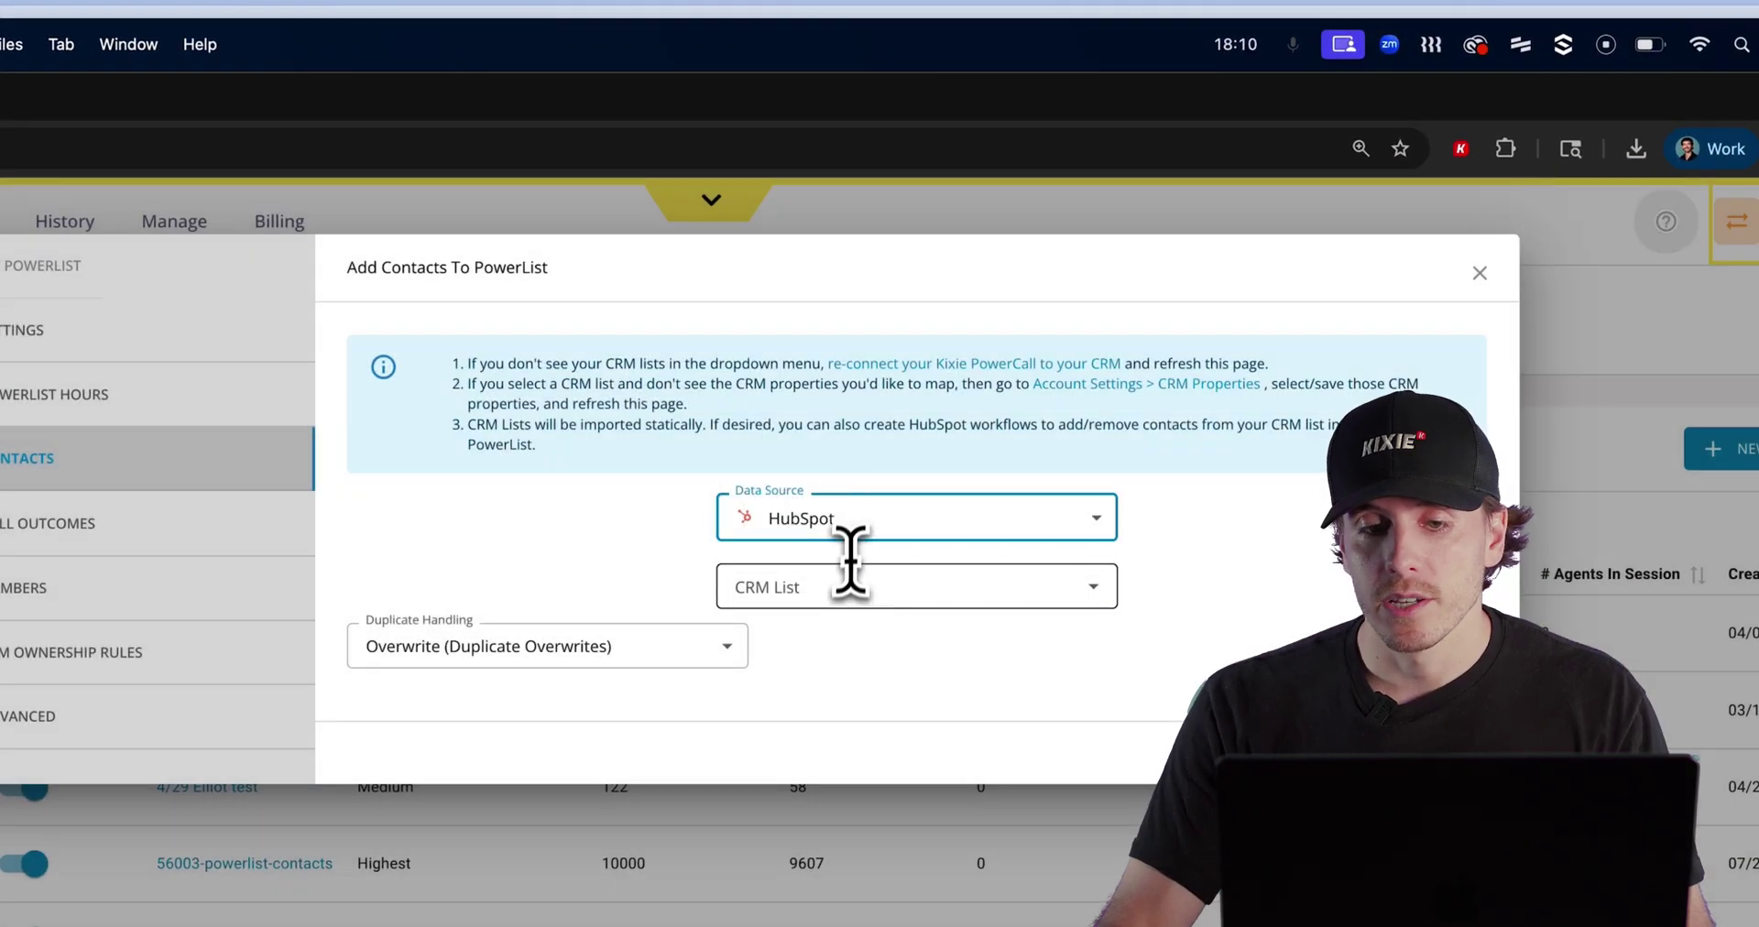
left_click(845, 586)
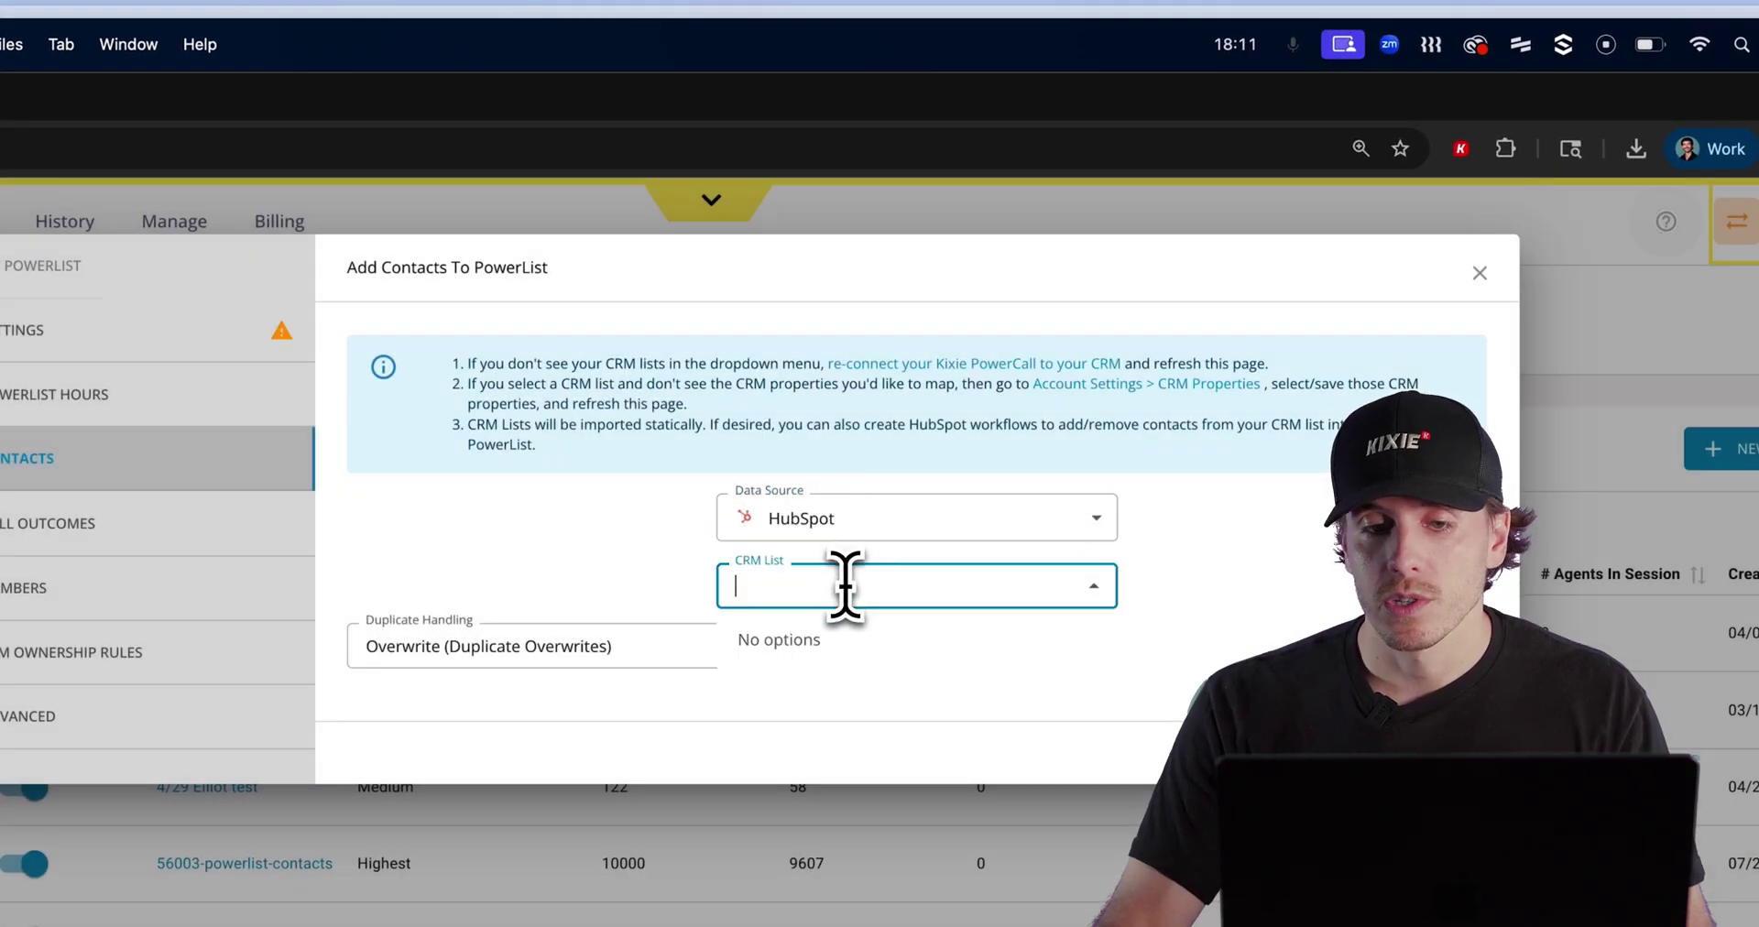
Step: Set the data source for the PowerList's contacts to Spreadsheet
left_click(857, 510)
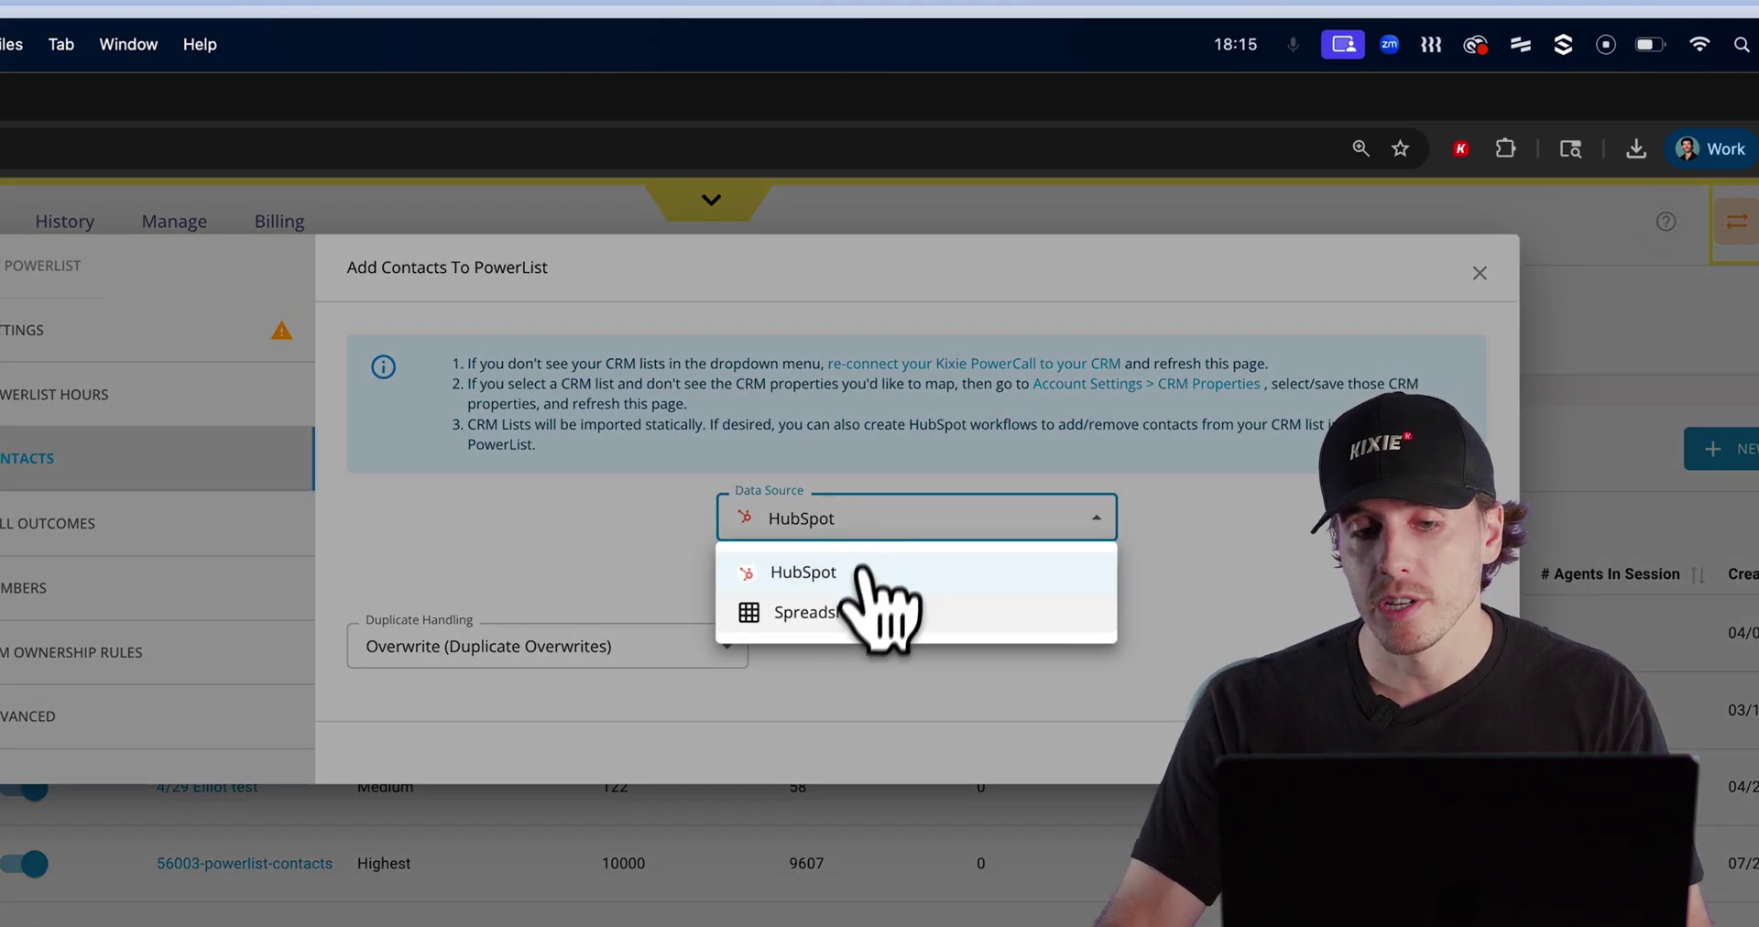
left_click(829, 612)
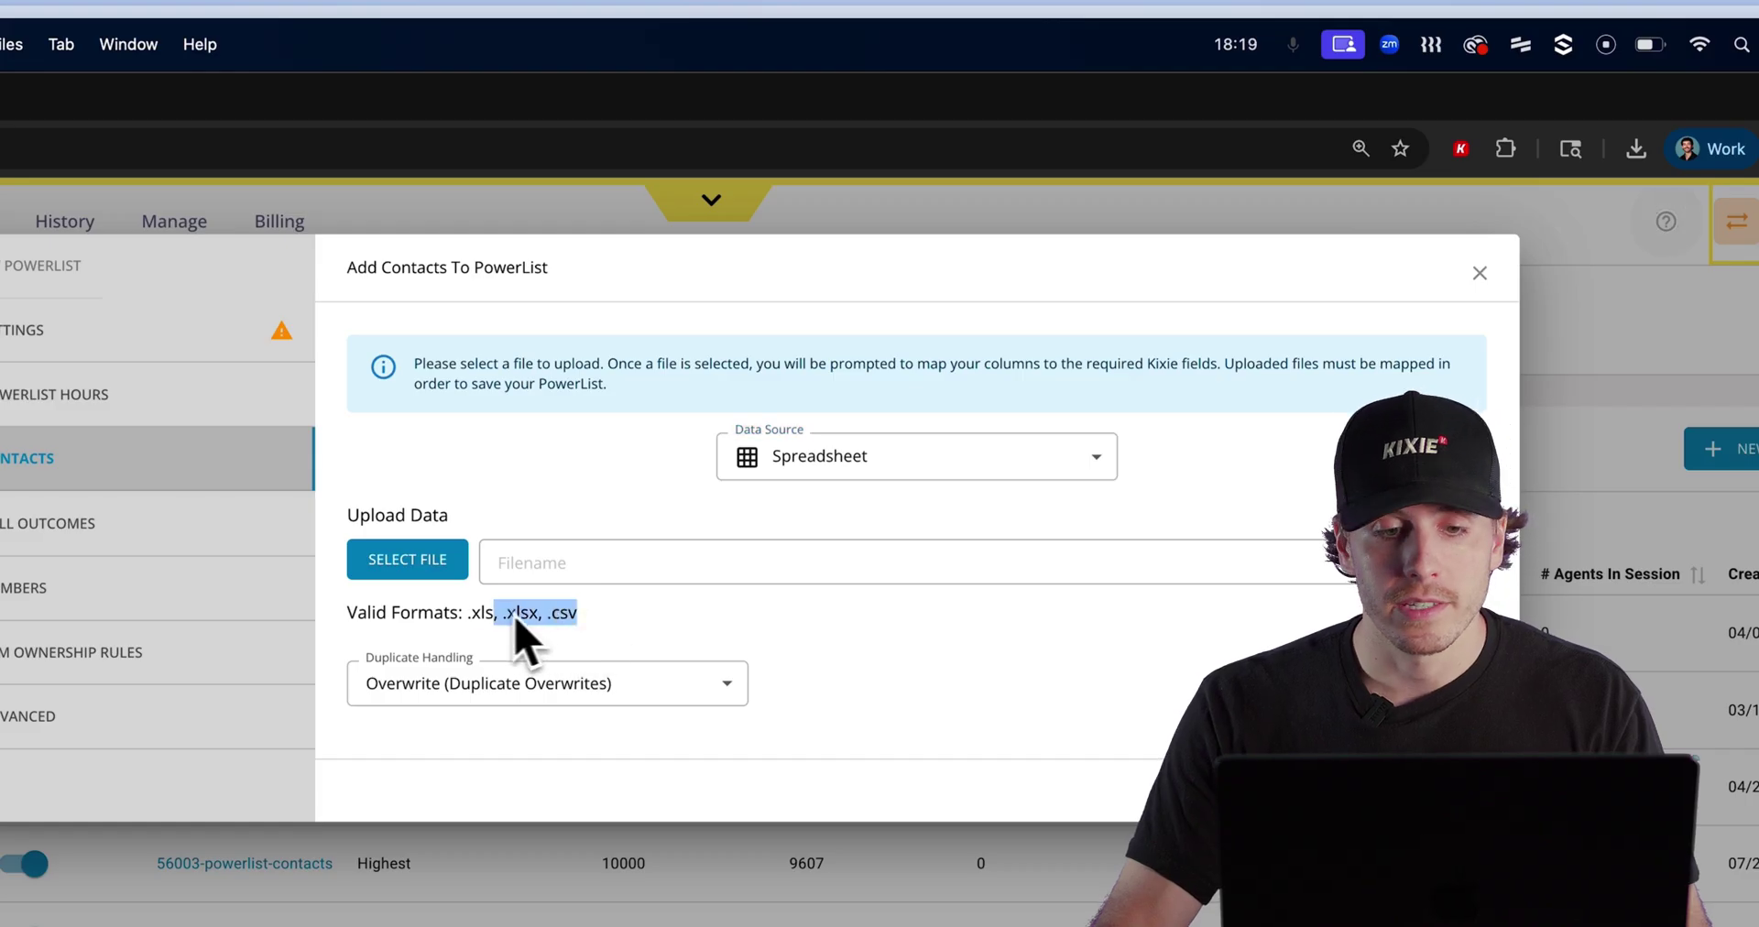
Step: Upload the demo PowerList .xlsx spreadsheet from the Downloads folder as the contact file and open the Mapping Tool
left_click(642, 632)
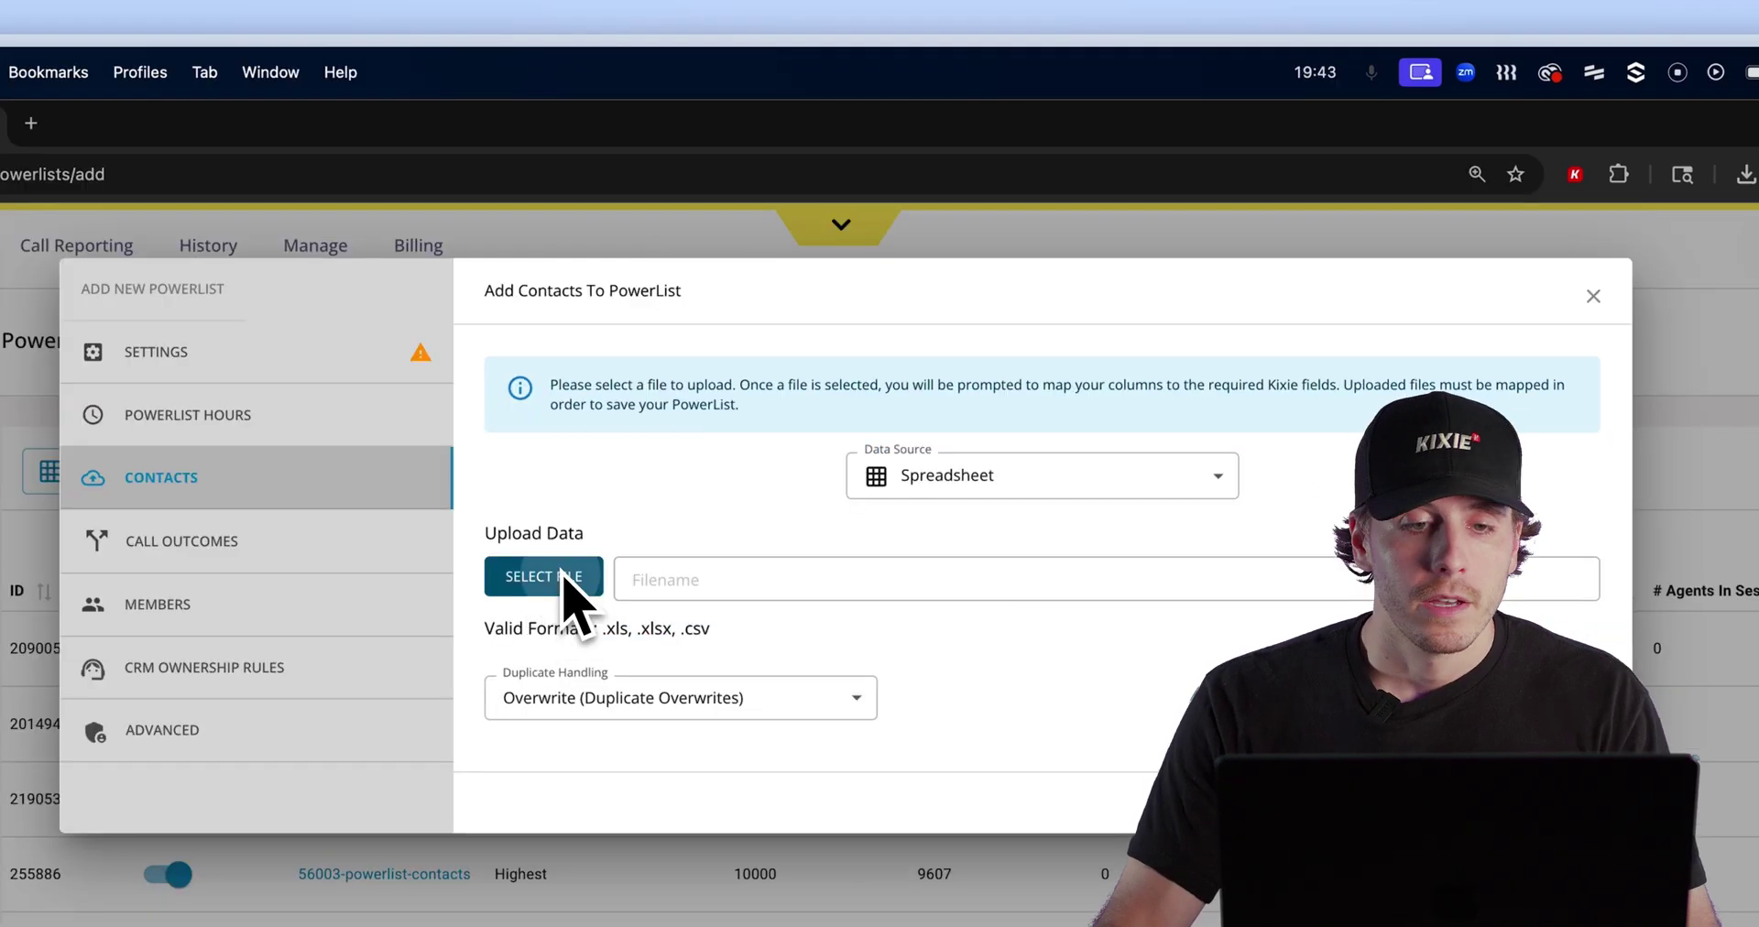
left_click(561, 578)
left_click(302, 685)
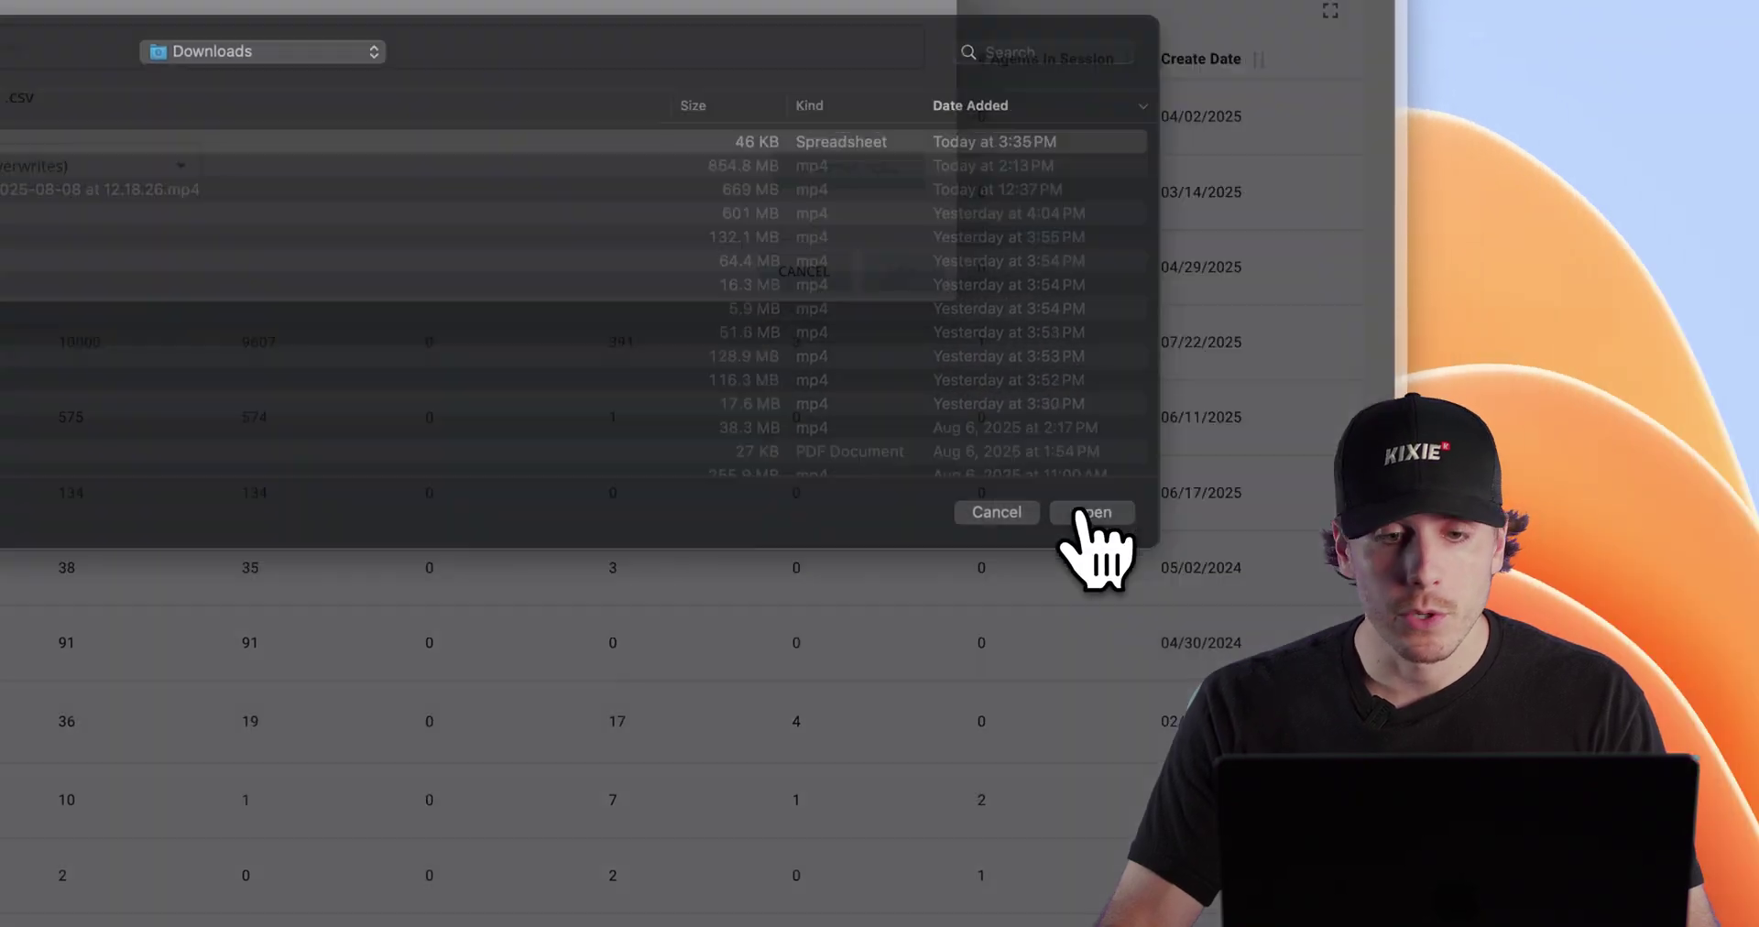
left_click(1356, 584)
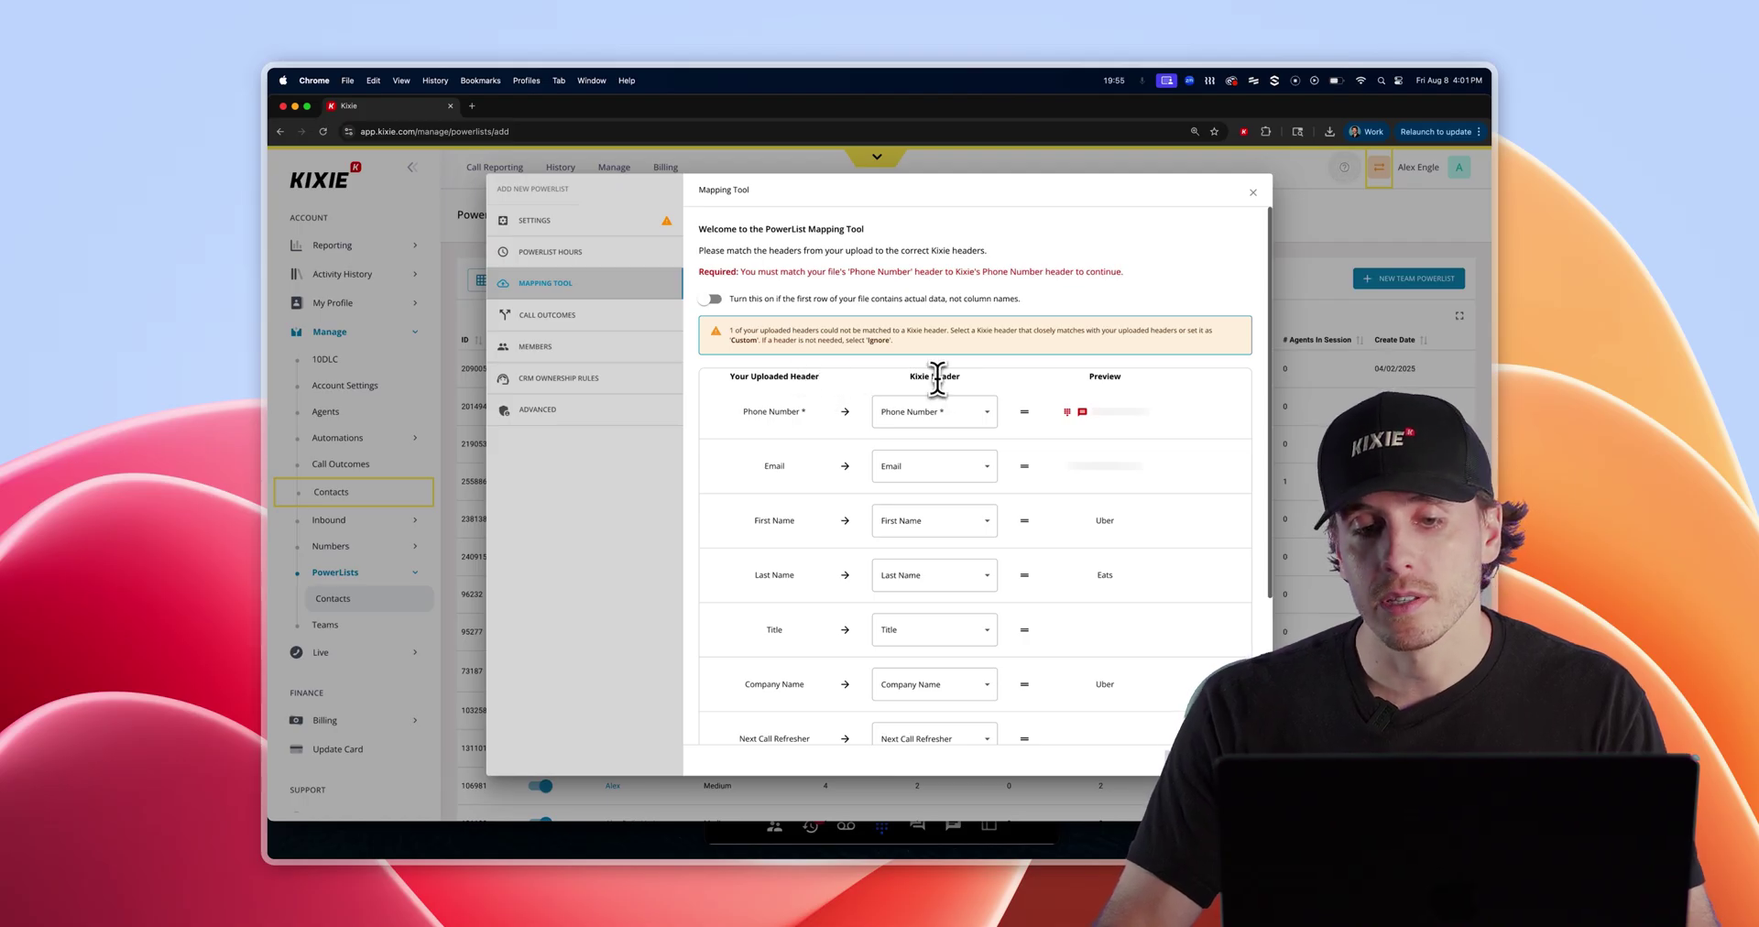
Step: Map the uploaded Favorite Ice Cream header to Custom1, review the mapped contact preview and complete the mapping
scroll(926, 476, "down", 4)
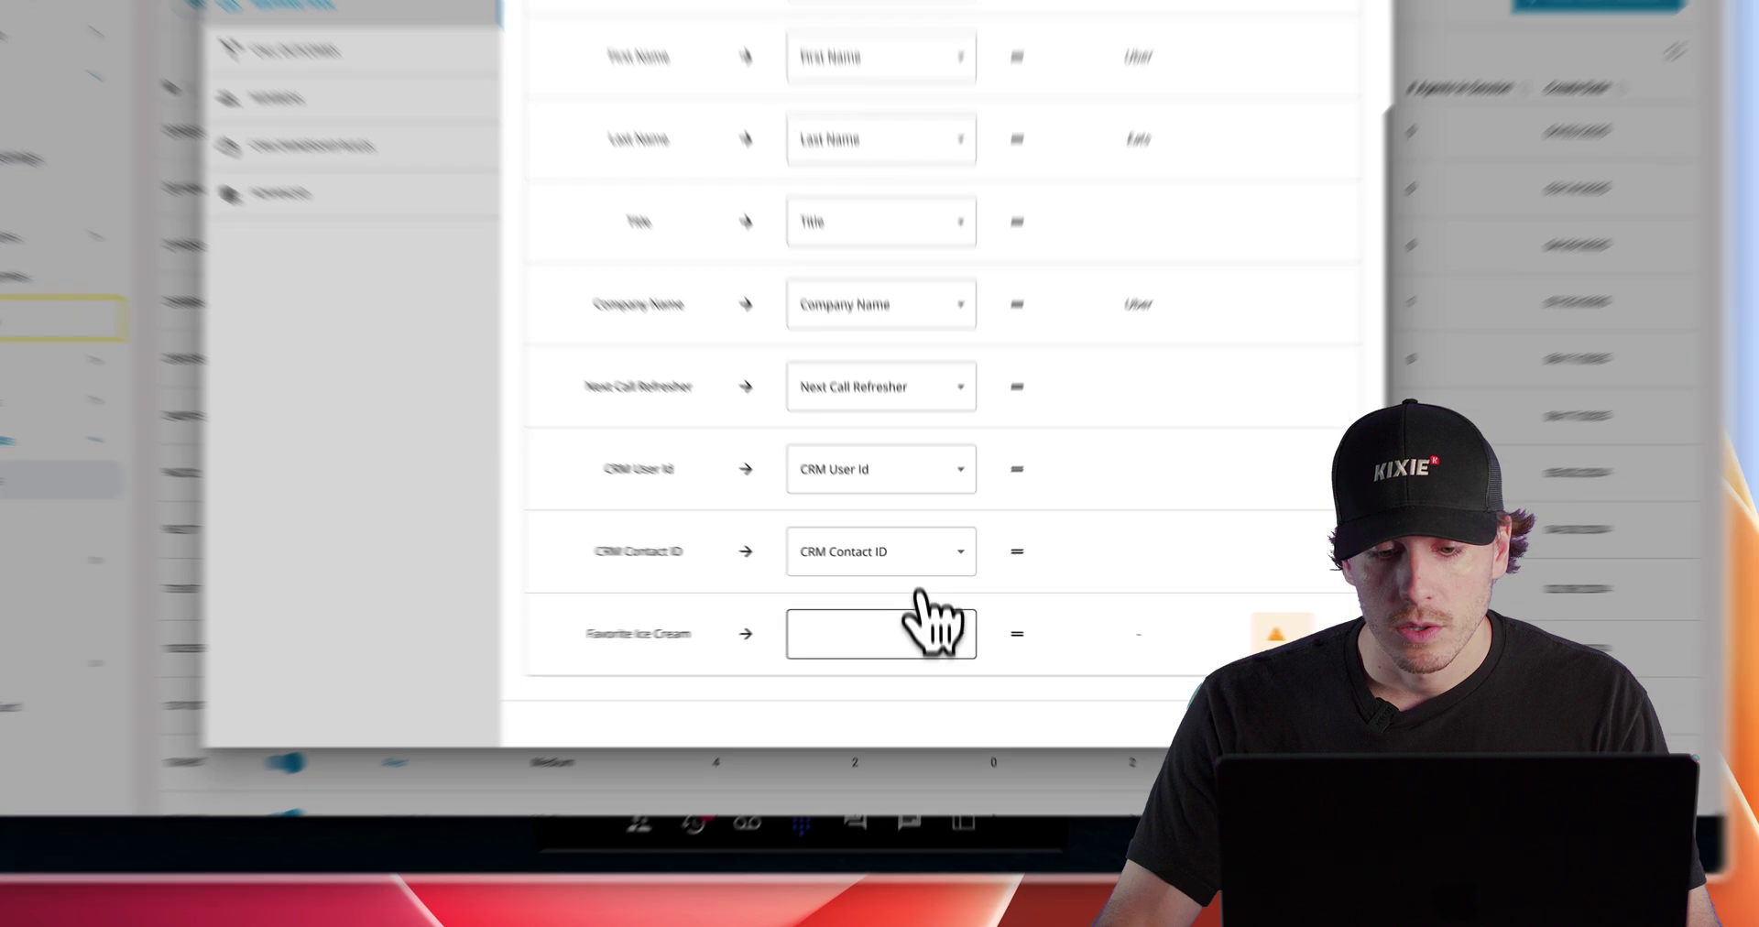
left_click(958, 701)
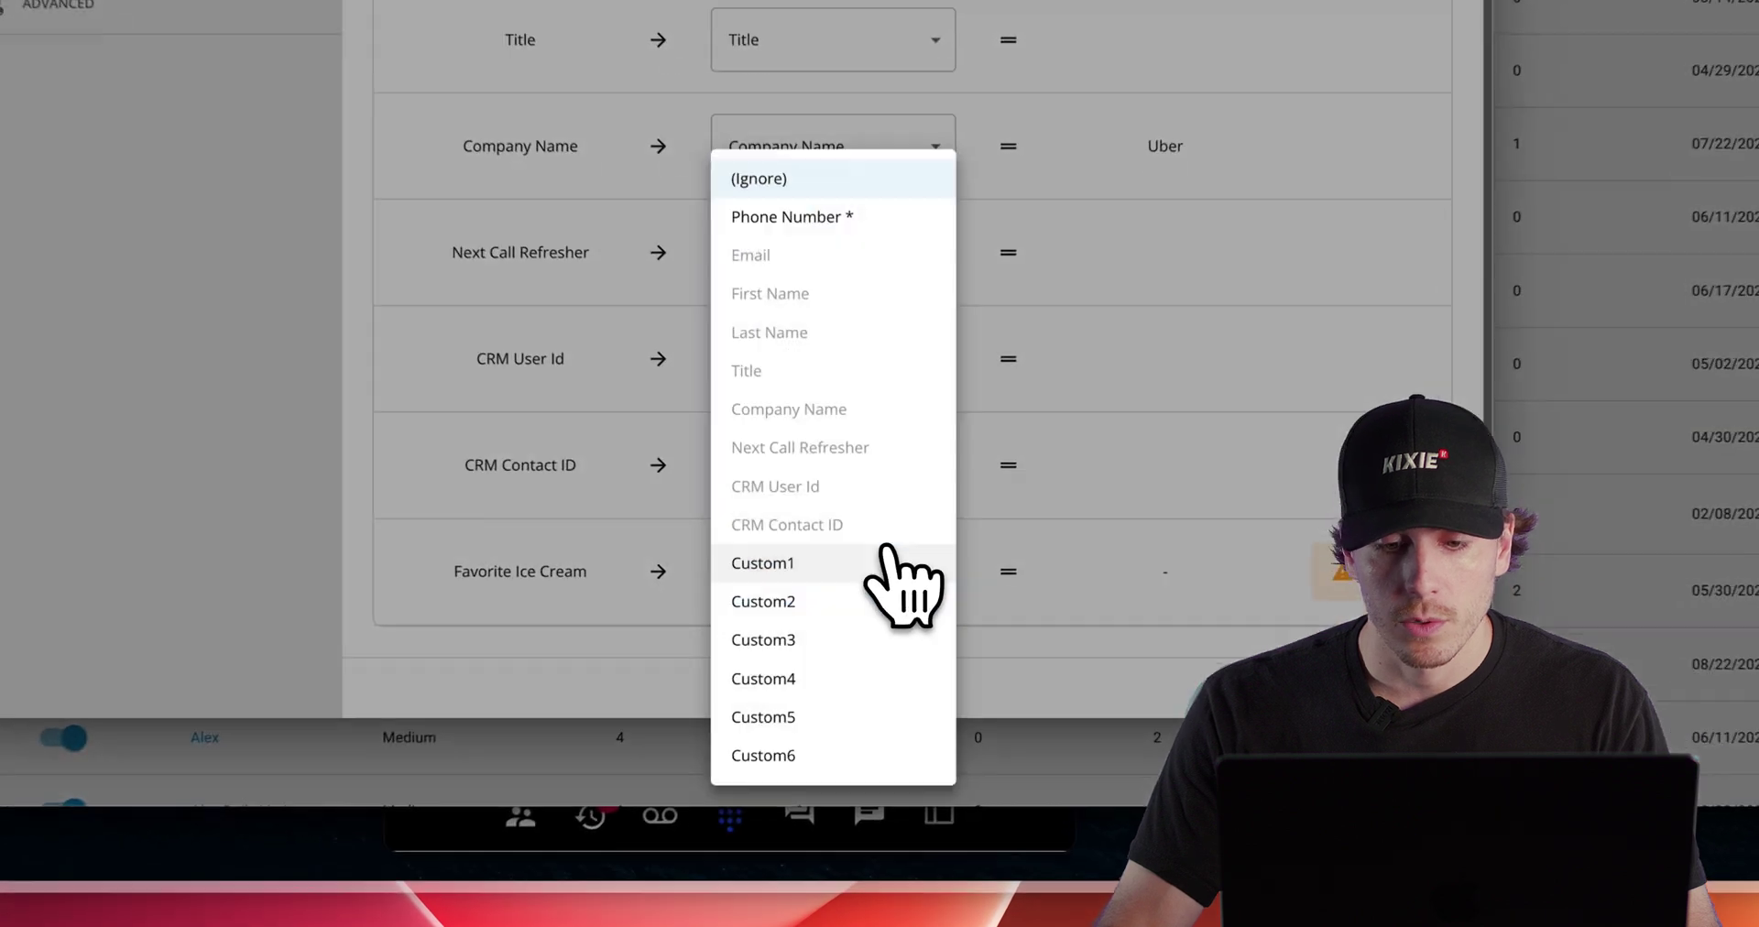
left_click(836, 553)
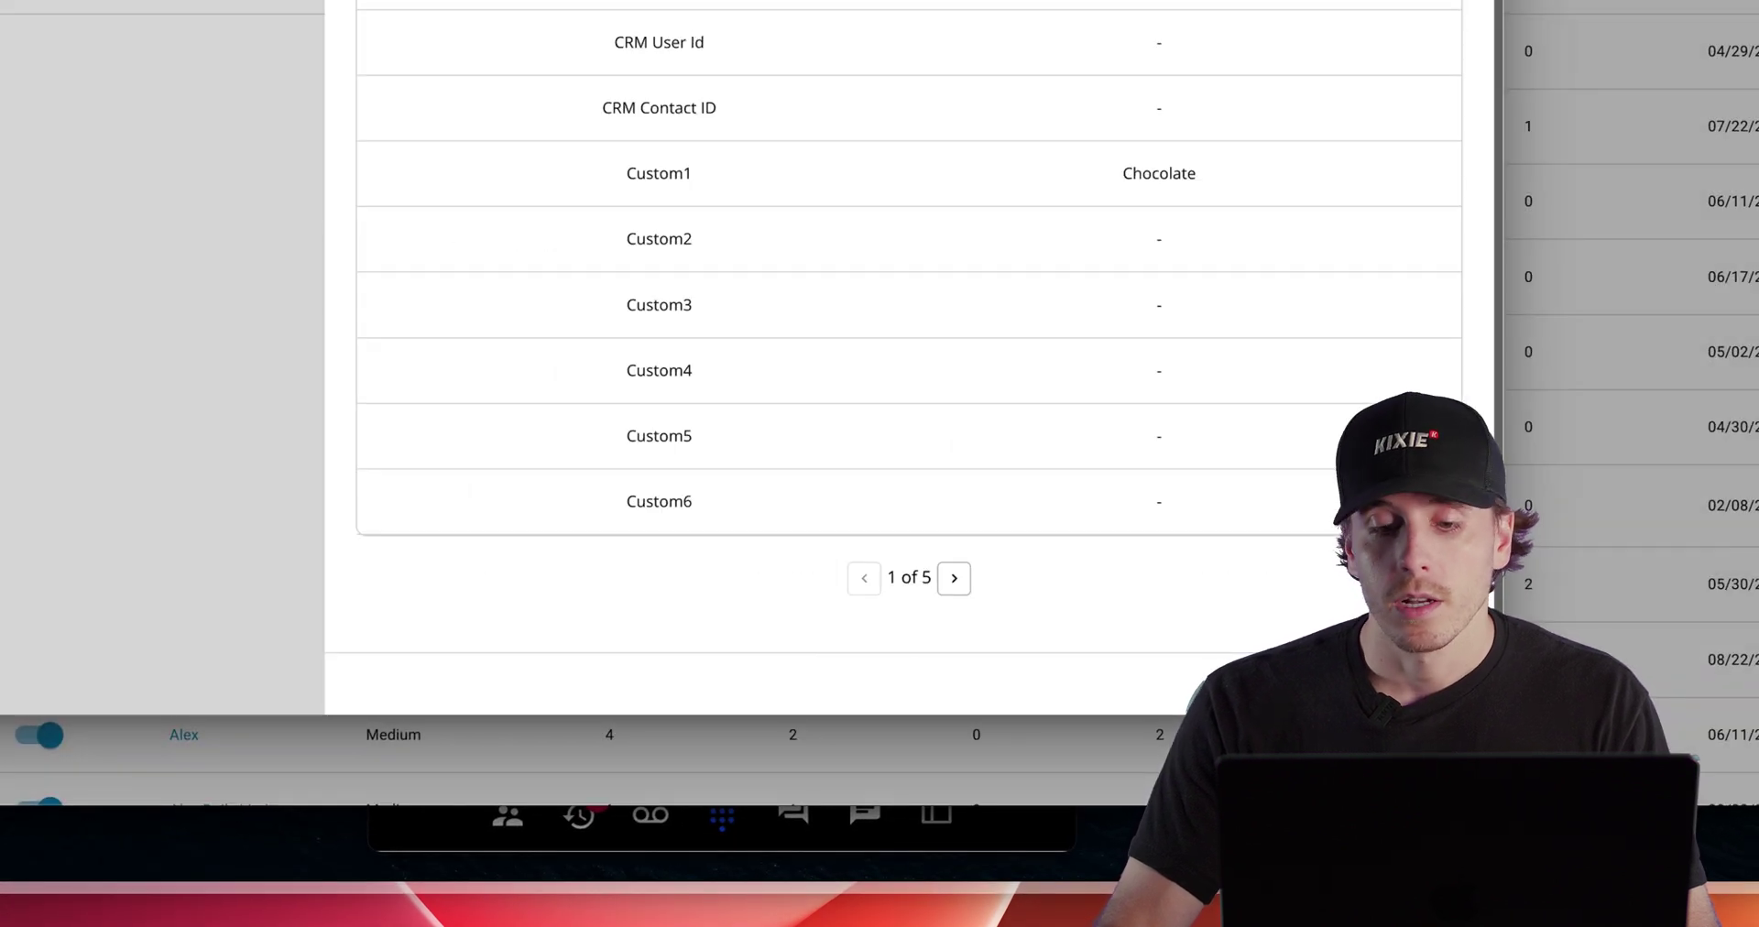
scroll(1137, 458, "up", 2)
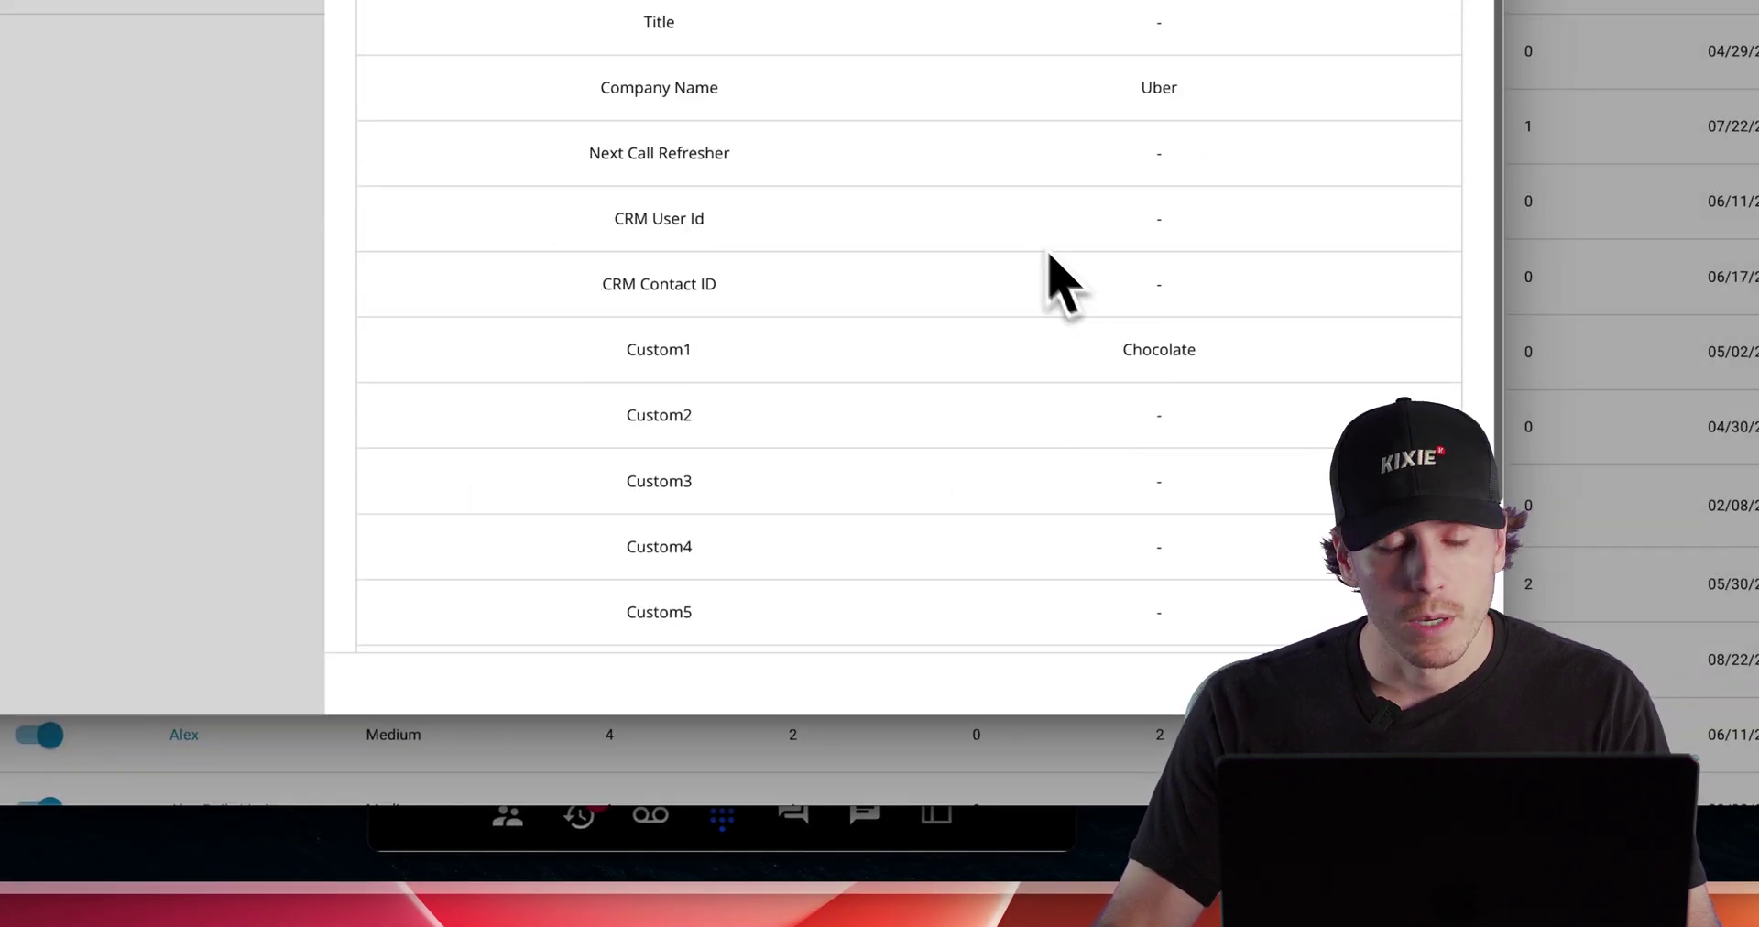
scroll(1026, 176, "down", 2)
scroll(1099, 215, "up", 1)
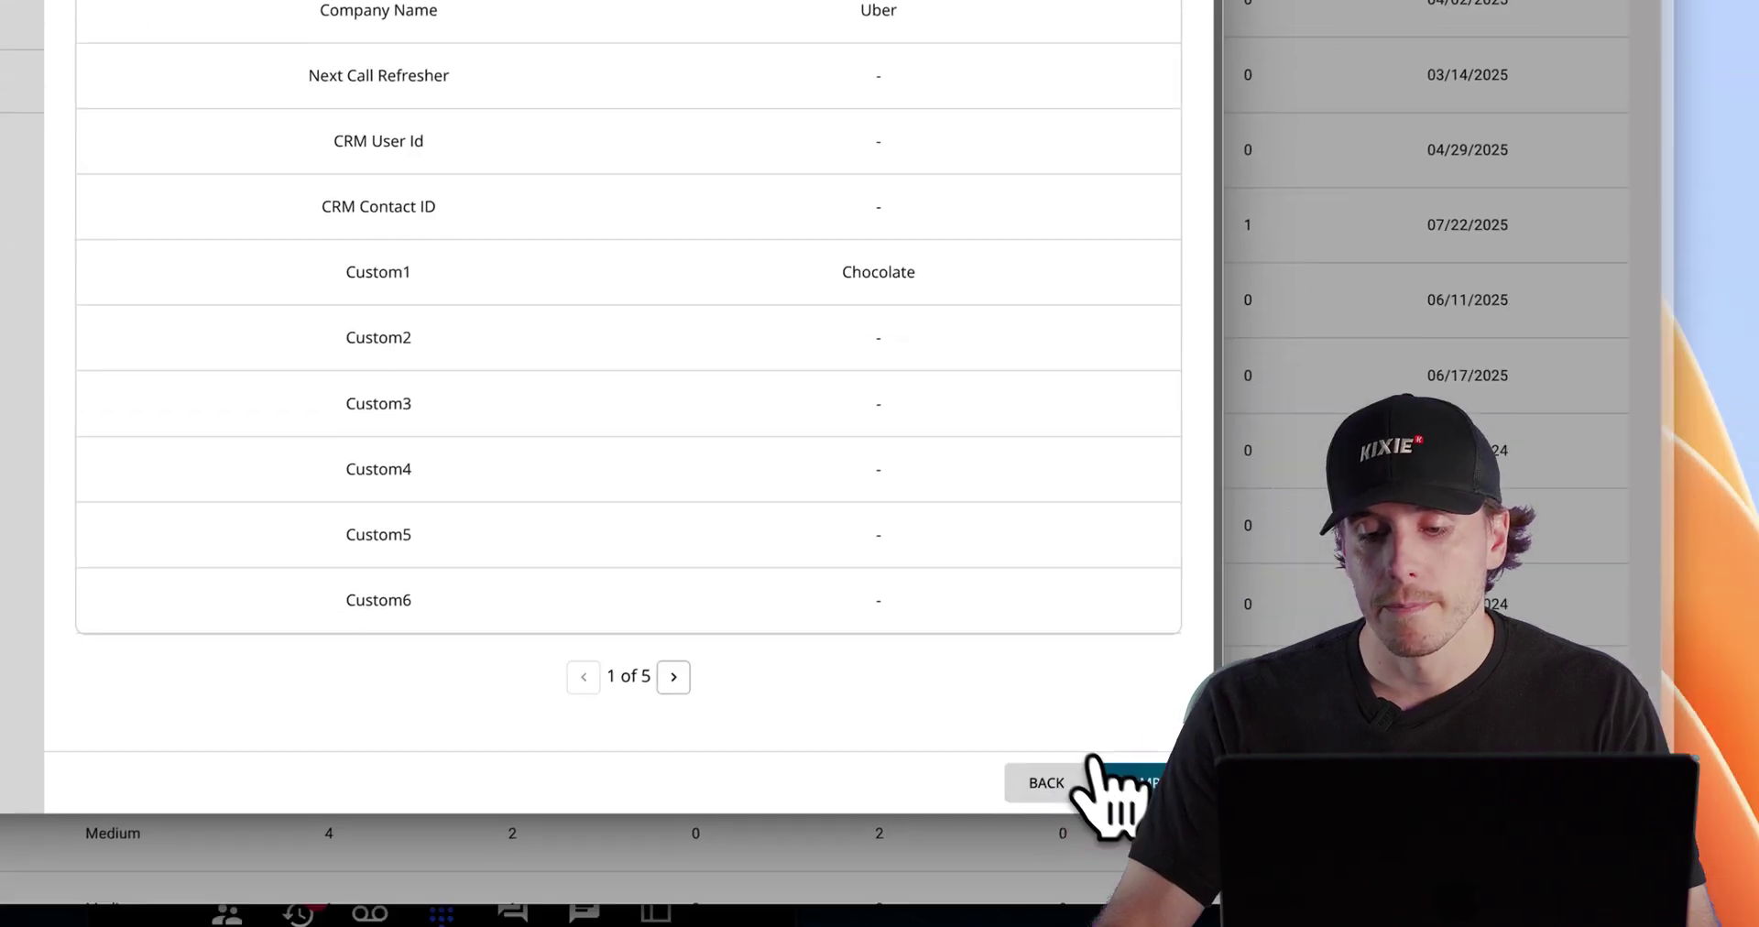
left_click(1097, 765)
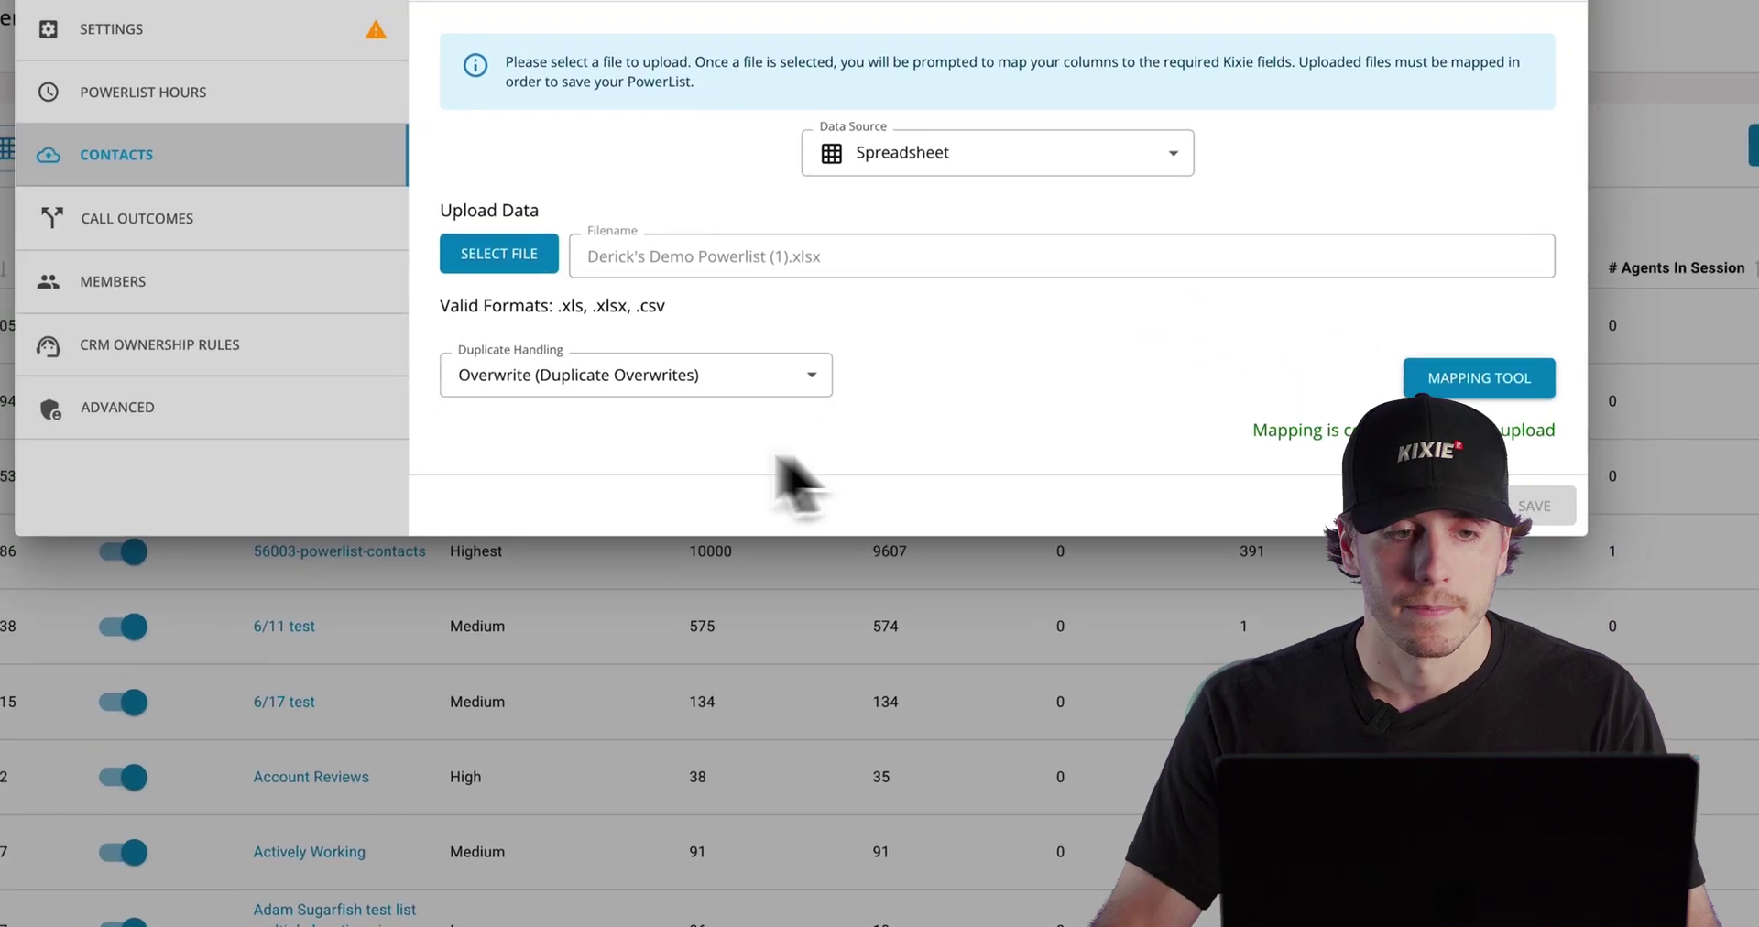
Step: Set Call Outcome Rule 1 so that AE - Connected contacts use Forward To PowerList with an existing PowerList as the destination
left_click(212, 216)
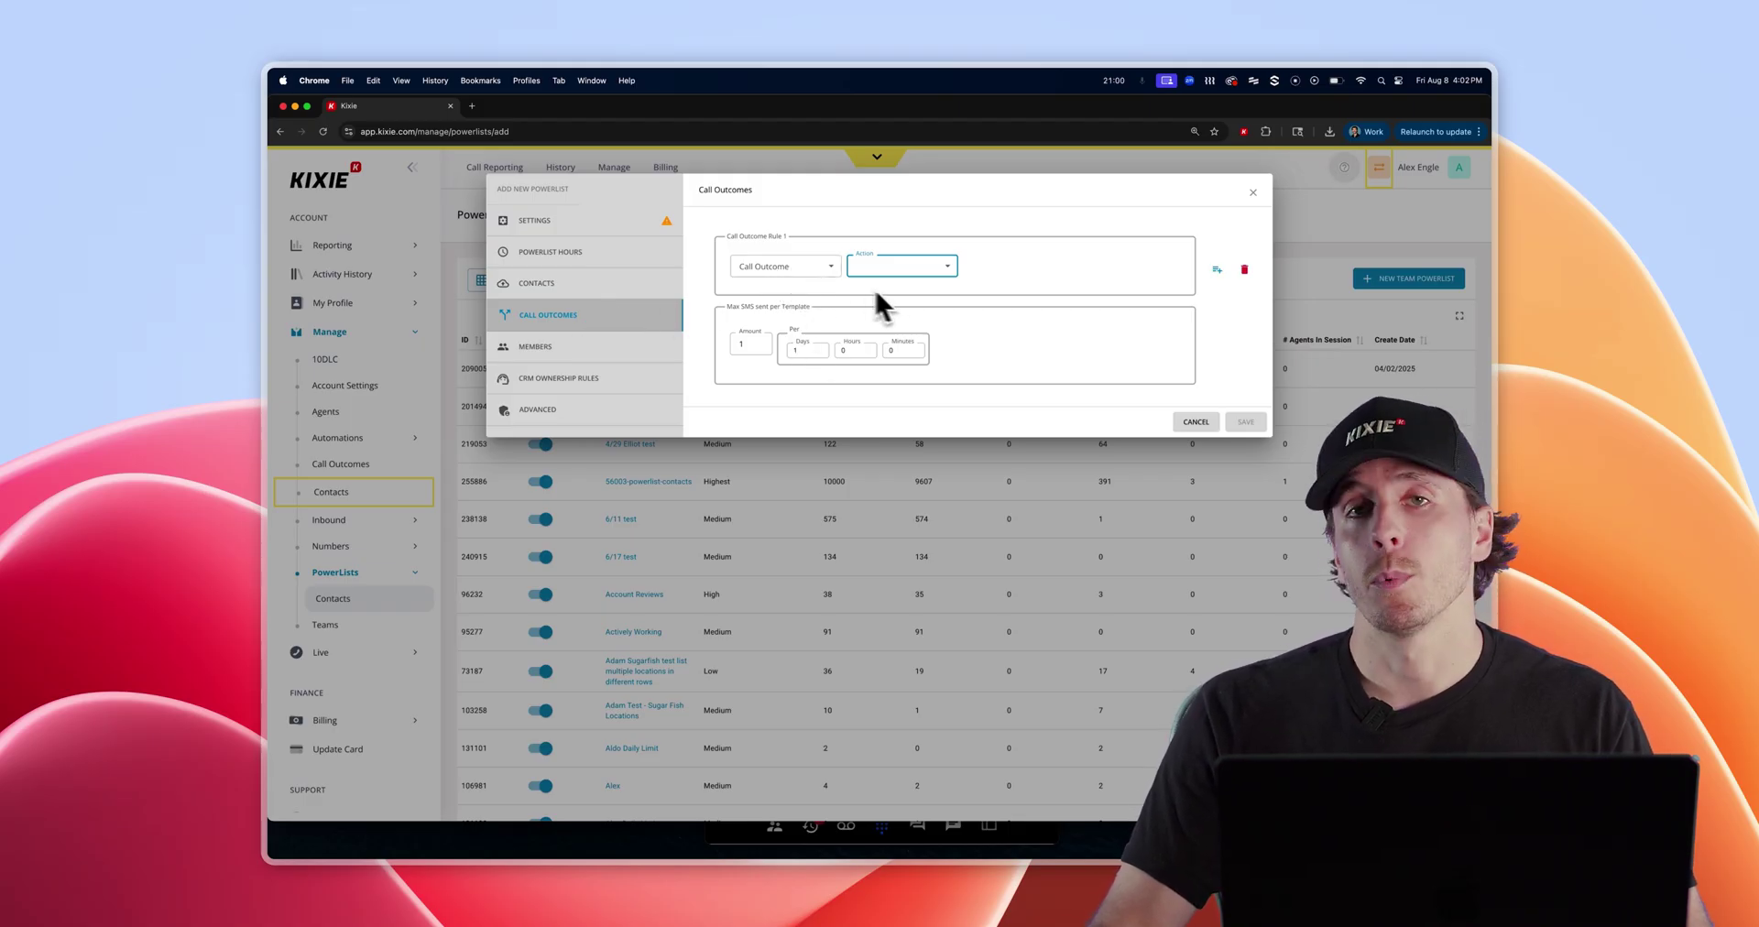
left_click(829, 267)
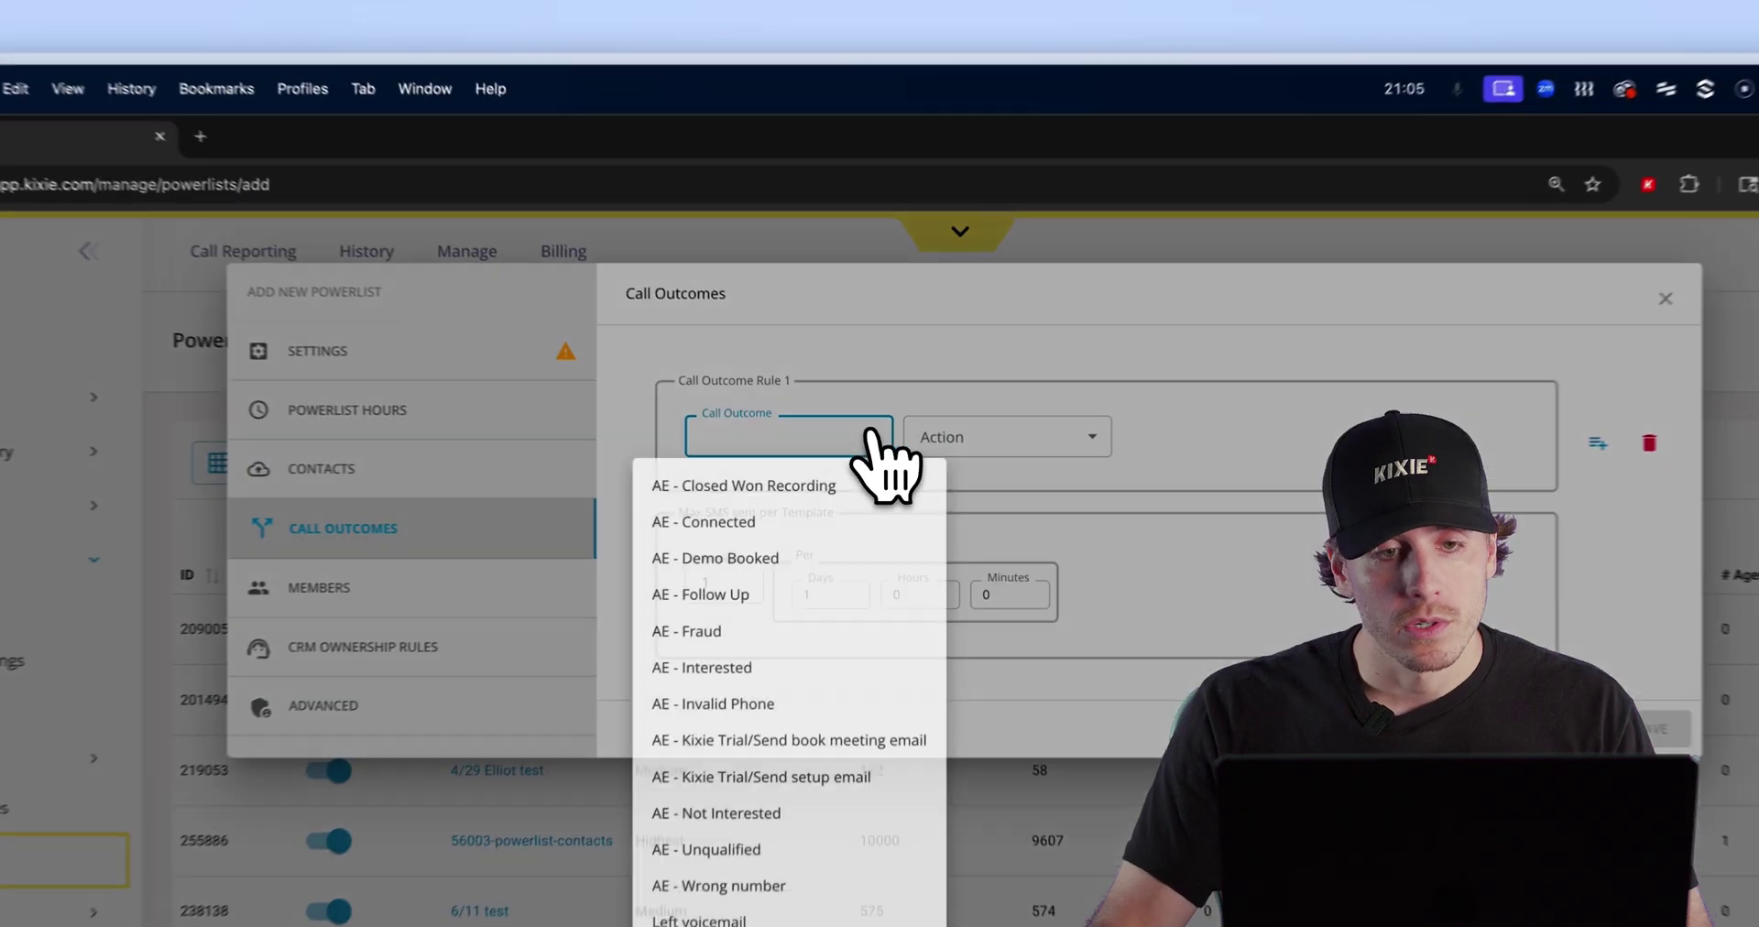
left_click(829, 553)
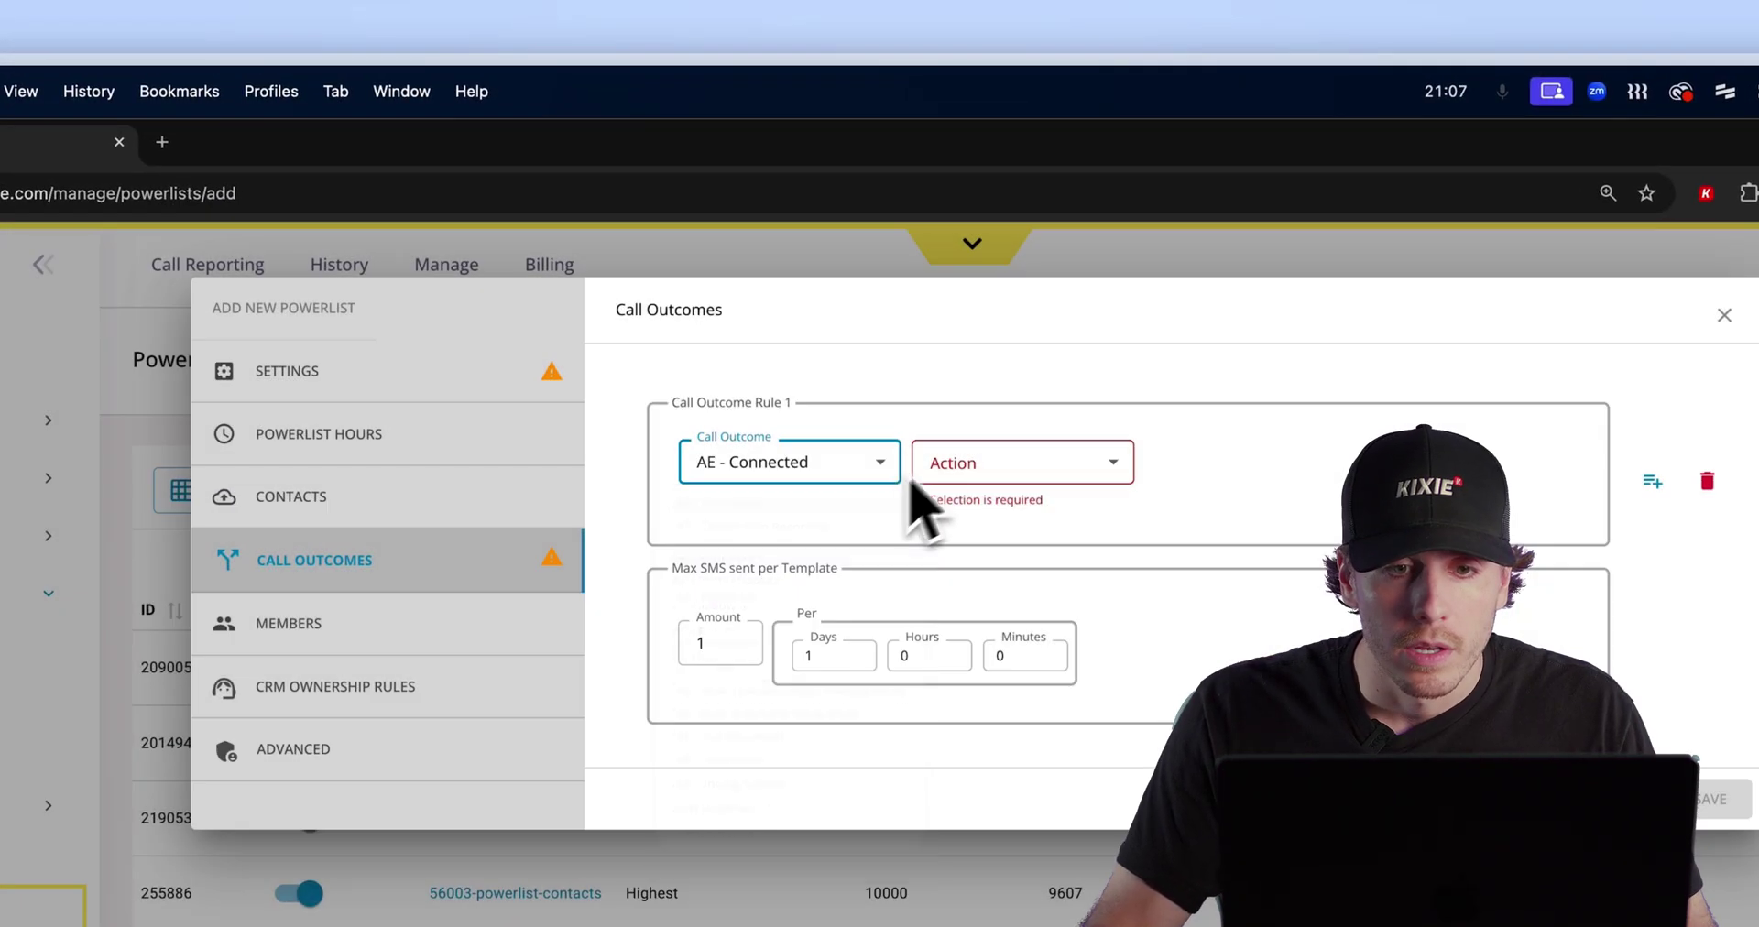
left_click(948, 460)
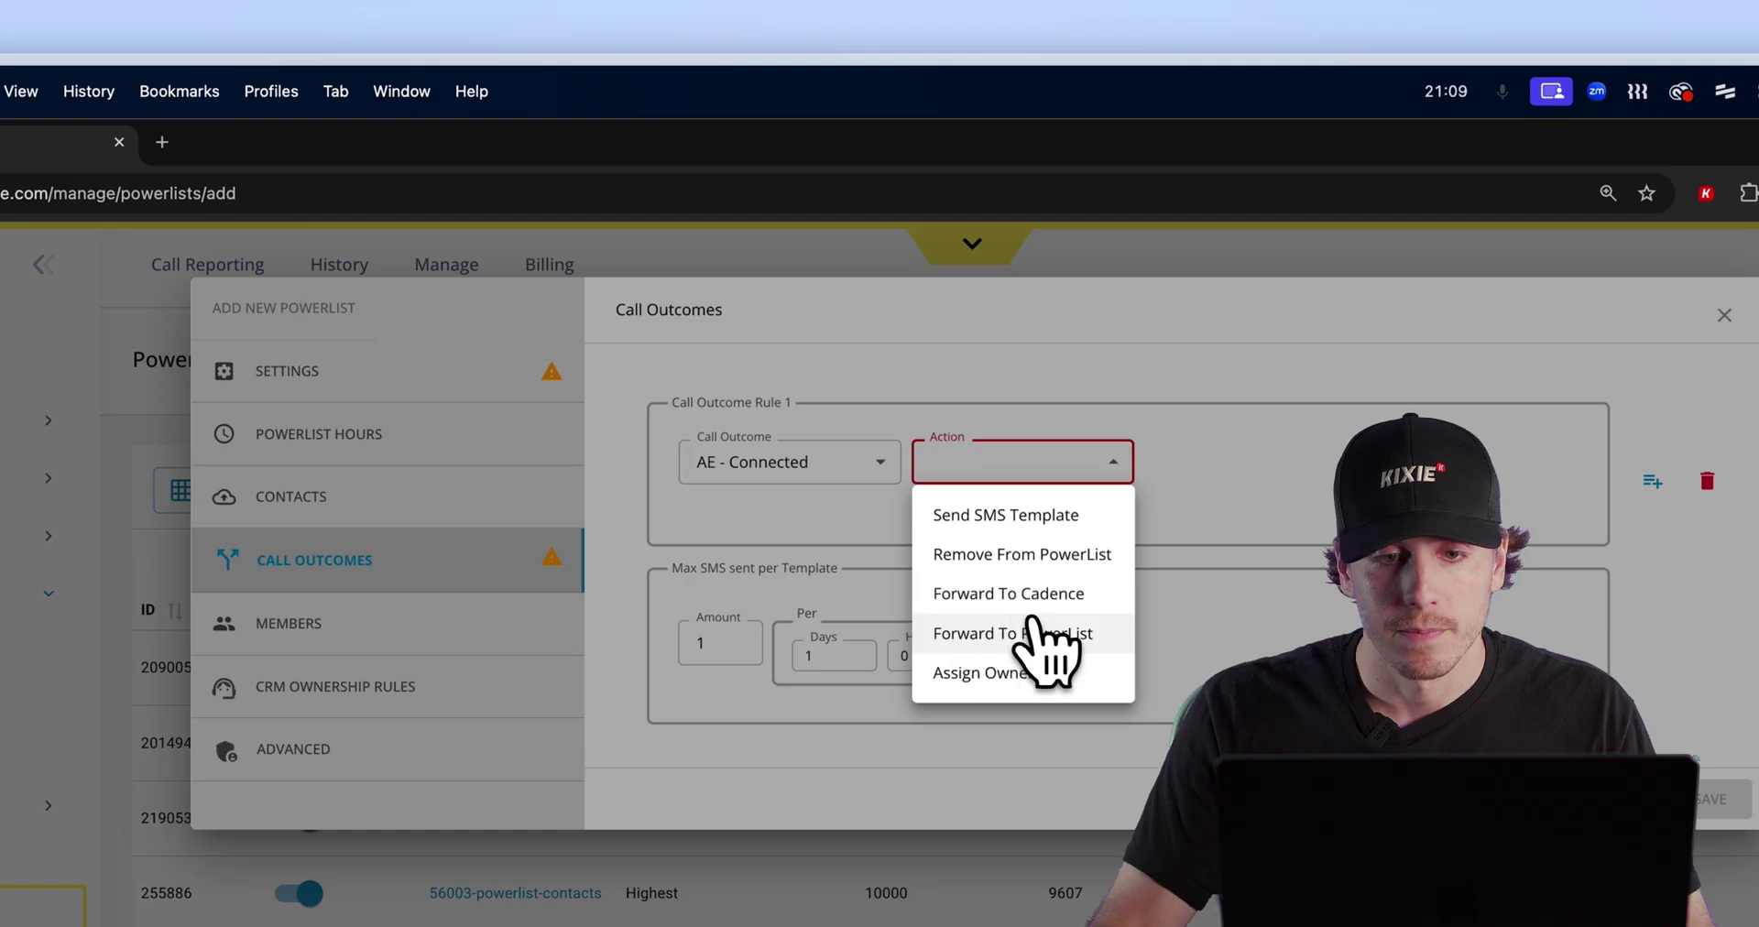
left_click(1035, 632)
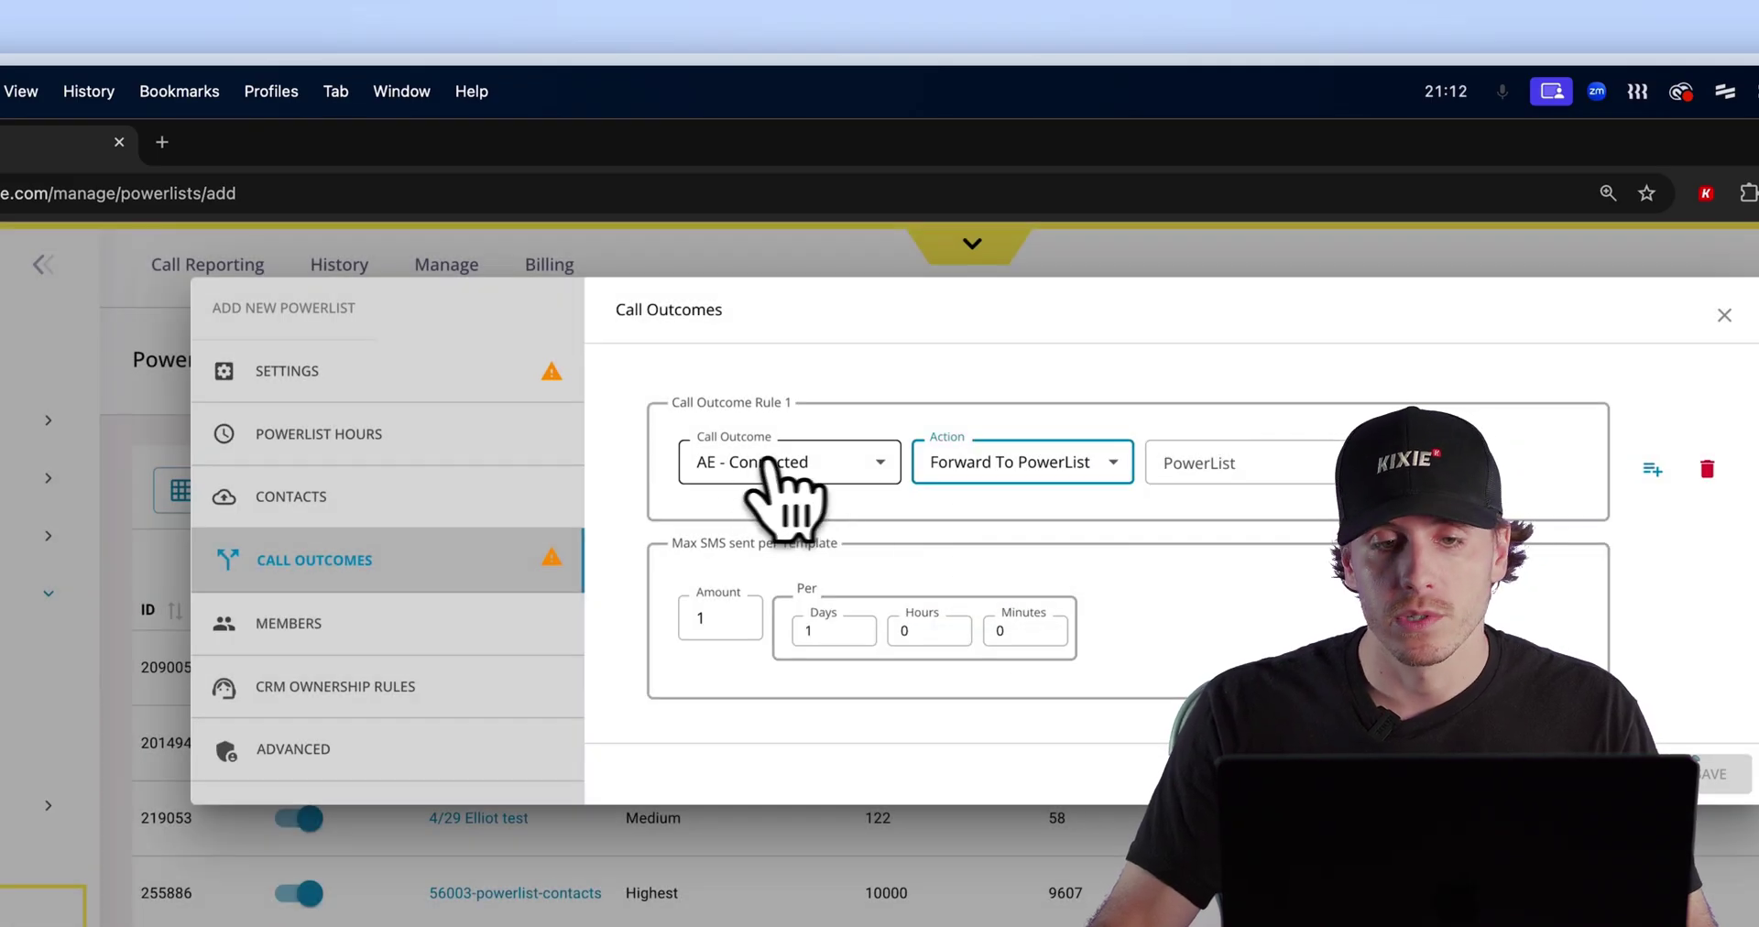
left_click(1200, 465)
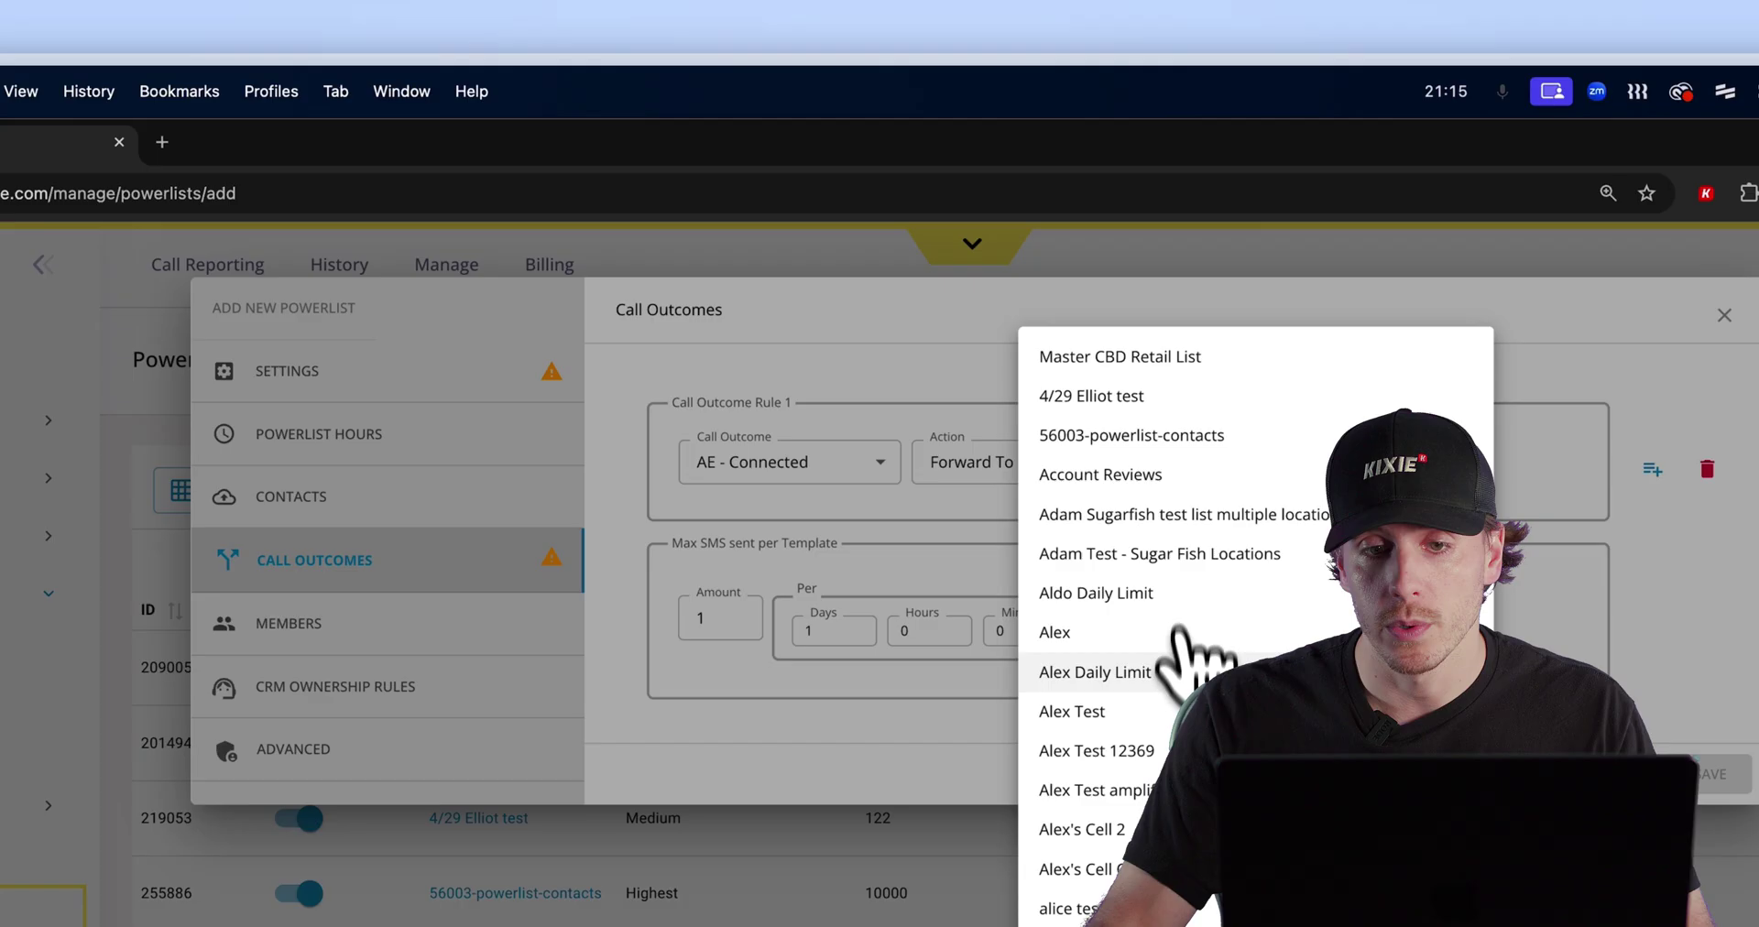
left_click(1178, 632)
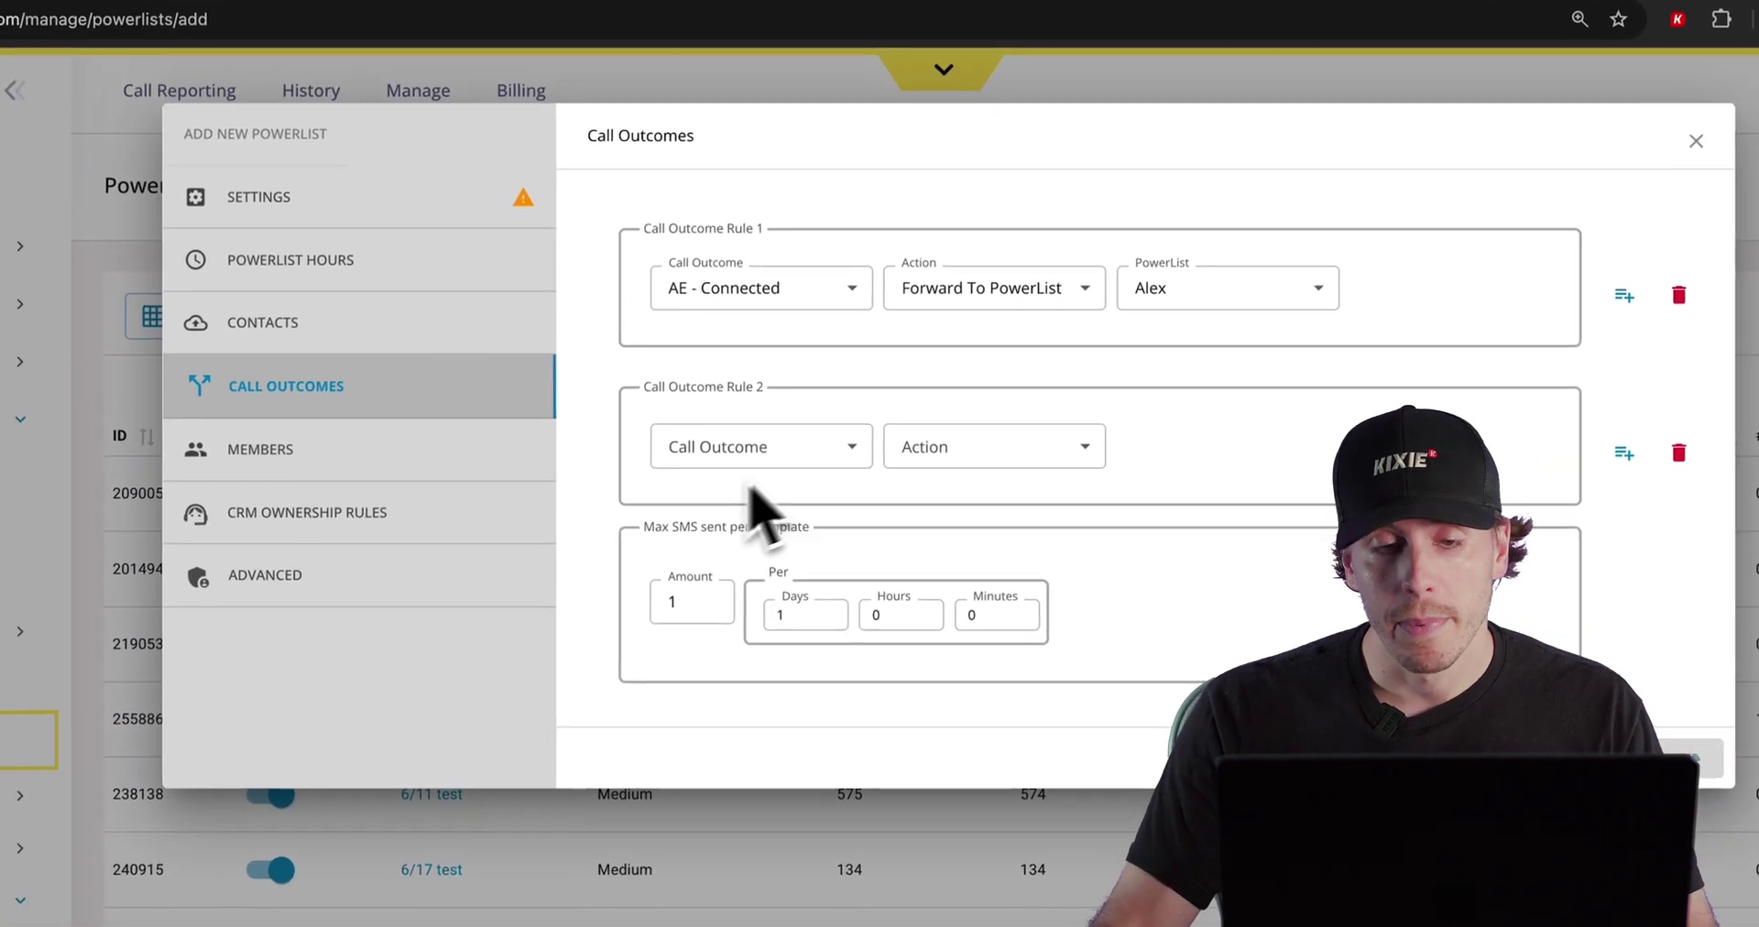
Step: Set Call Outcome Rule 2 to the AE - Invalid Phone outcome with the action Remove From PowerList
left_click(27, 568)
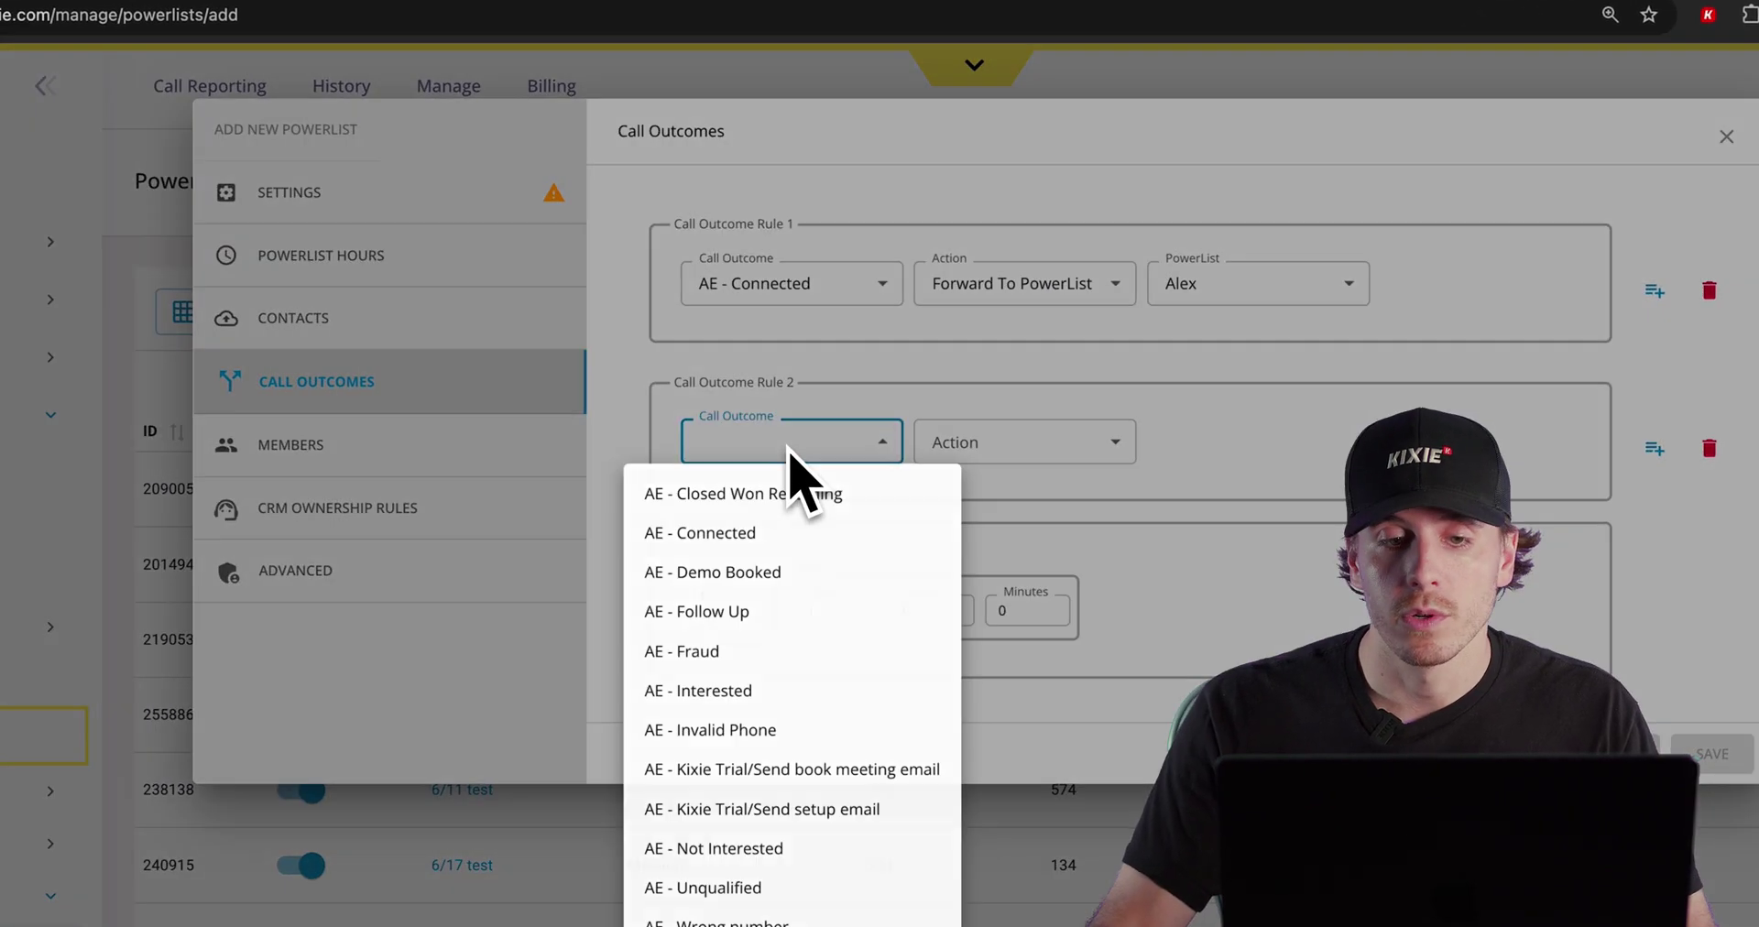
left_click(783, 729)
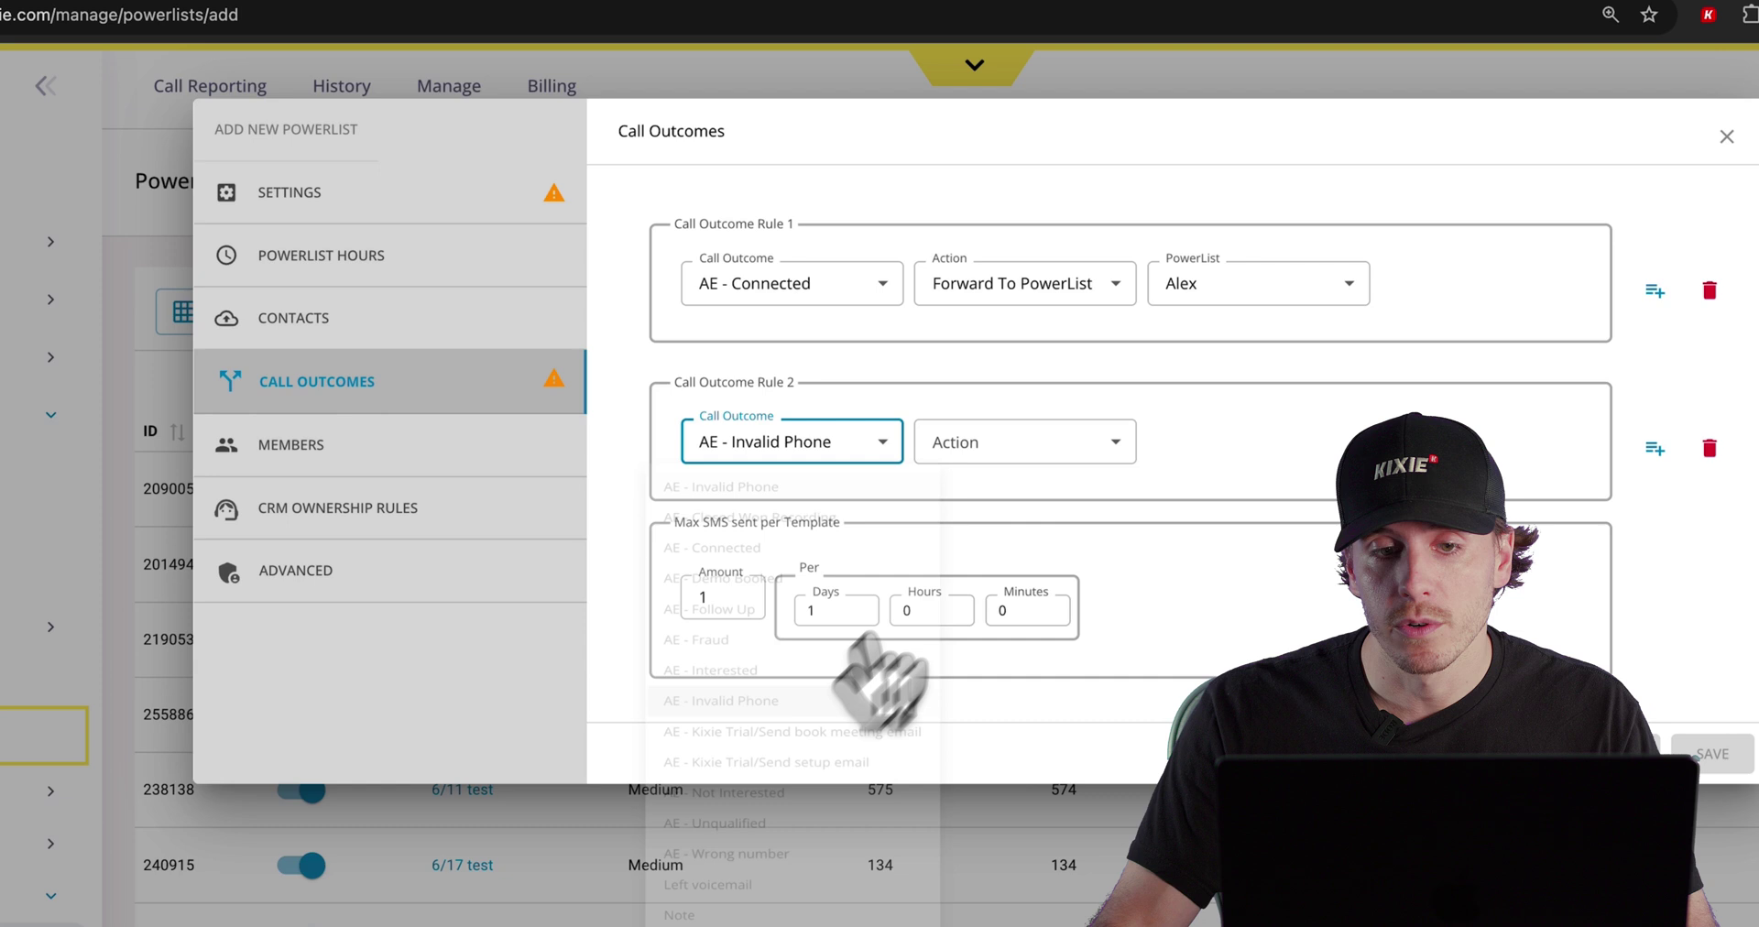
left_click(1033, 444)
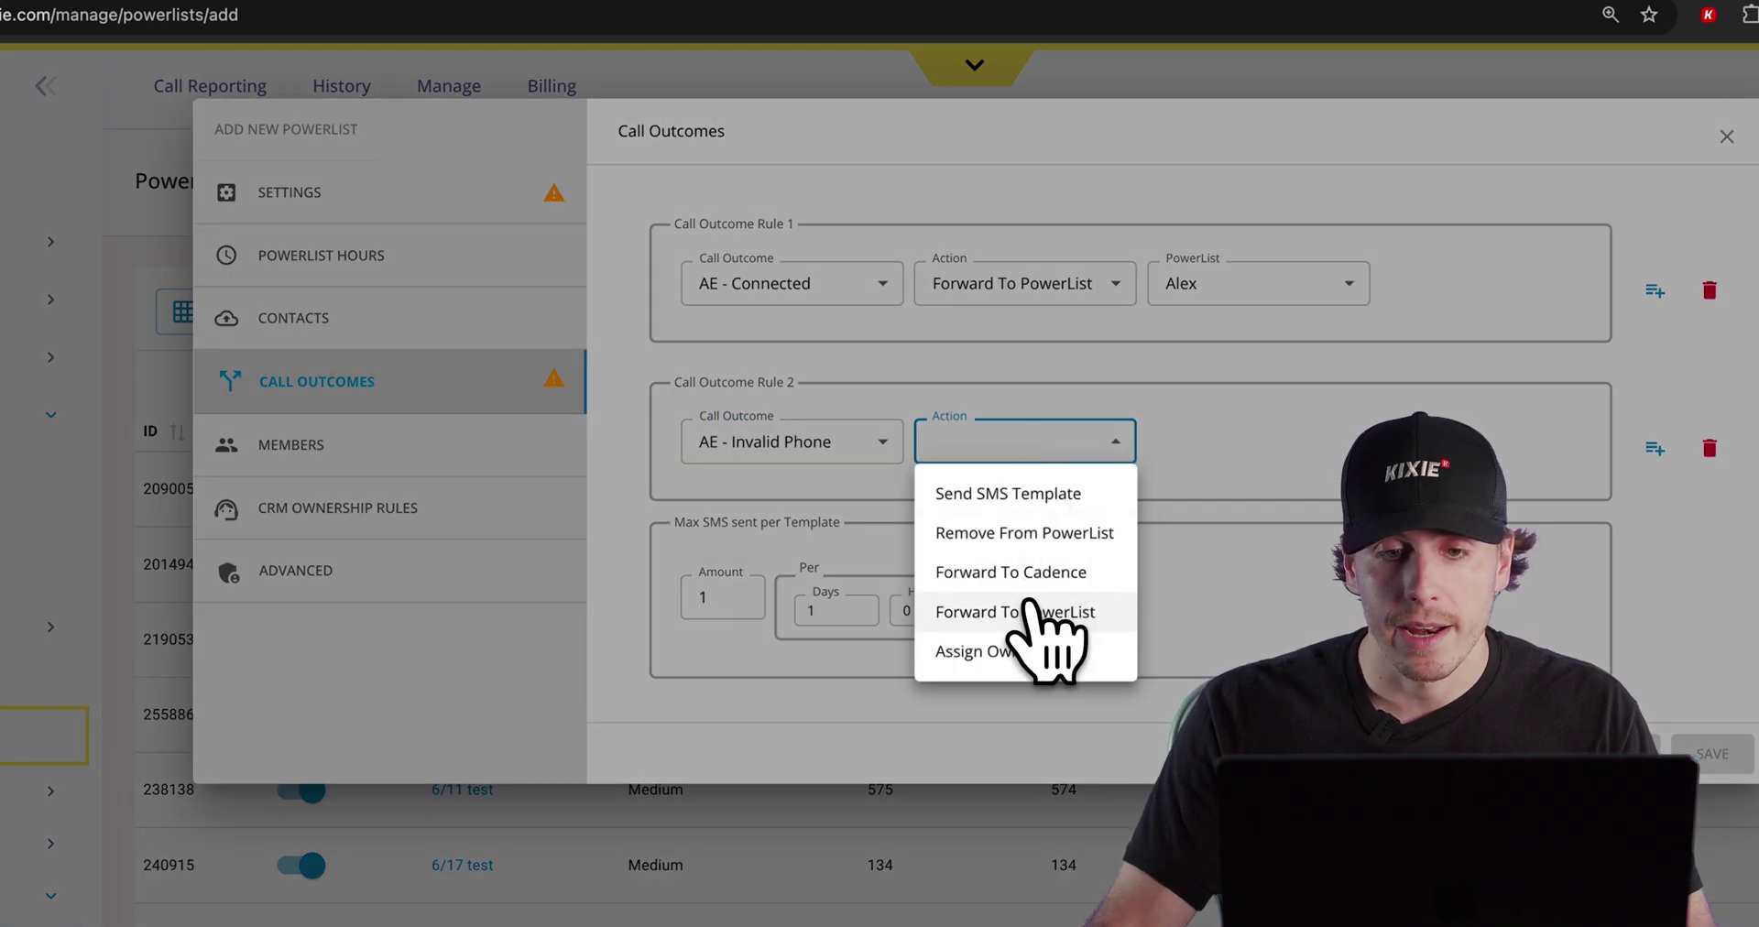
left_click(997, 539)
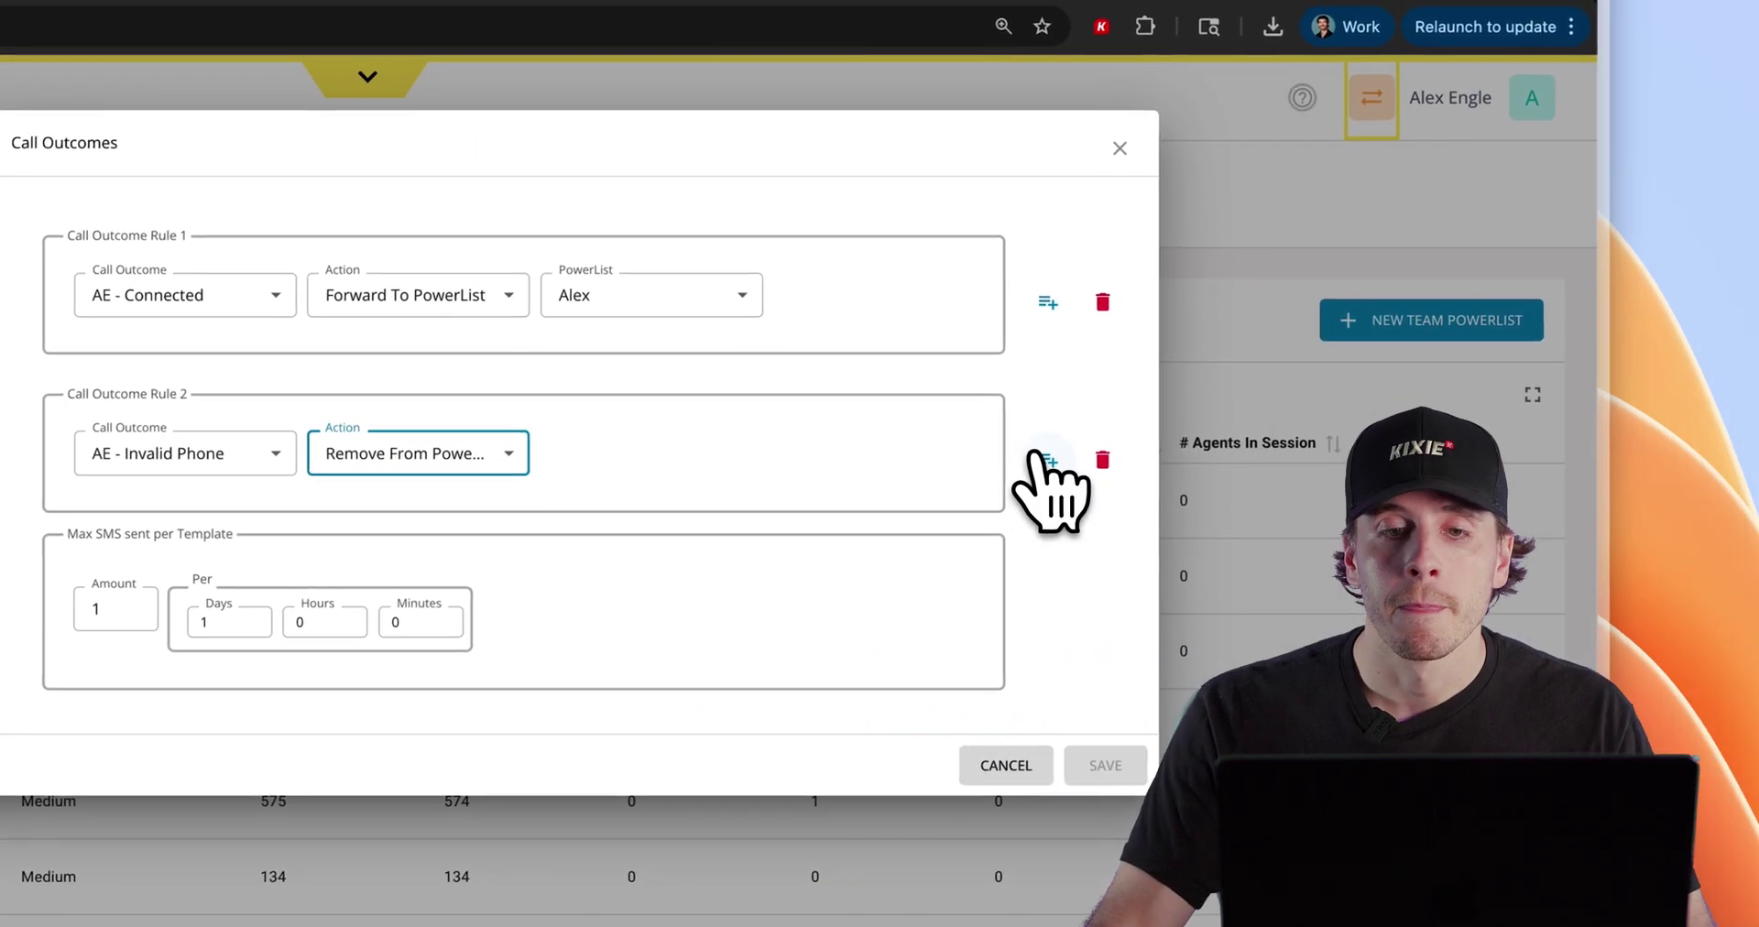
Step: Add Call Outcome Rule 3 for Left voicemail with the action Send SMS Template, using the template "1st"
left_click(1655, 448)
left_click(268, 614)
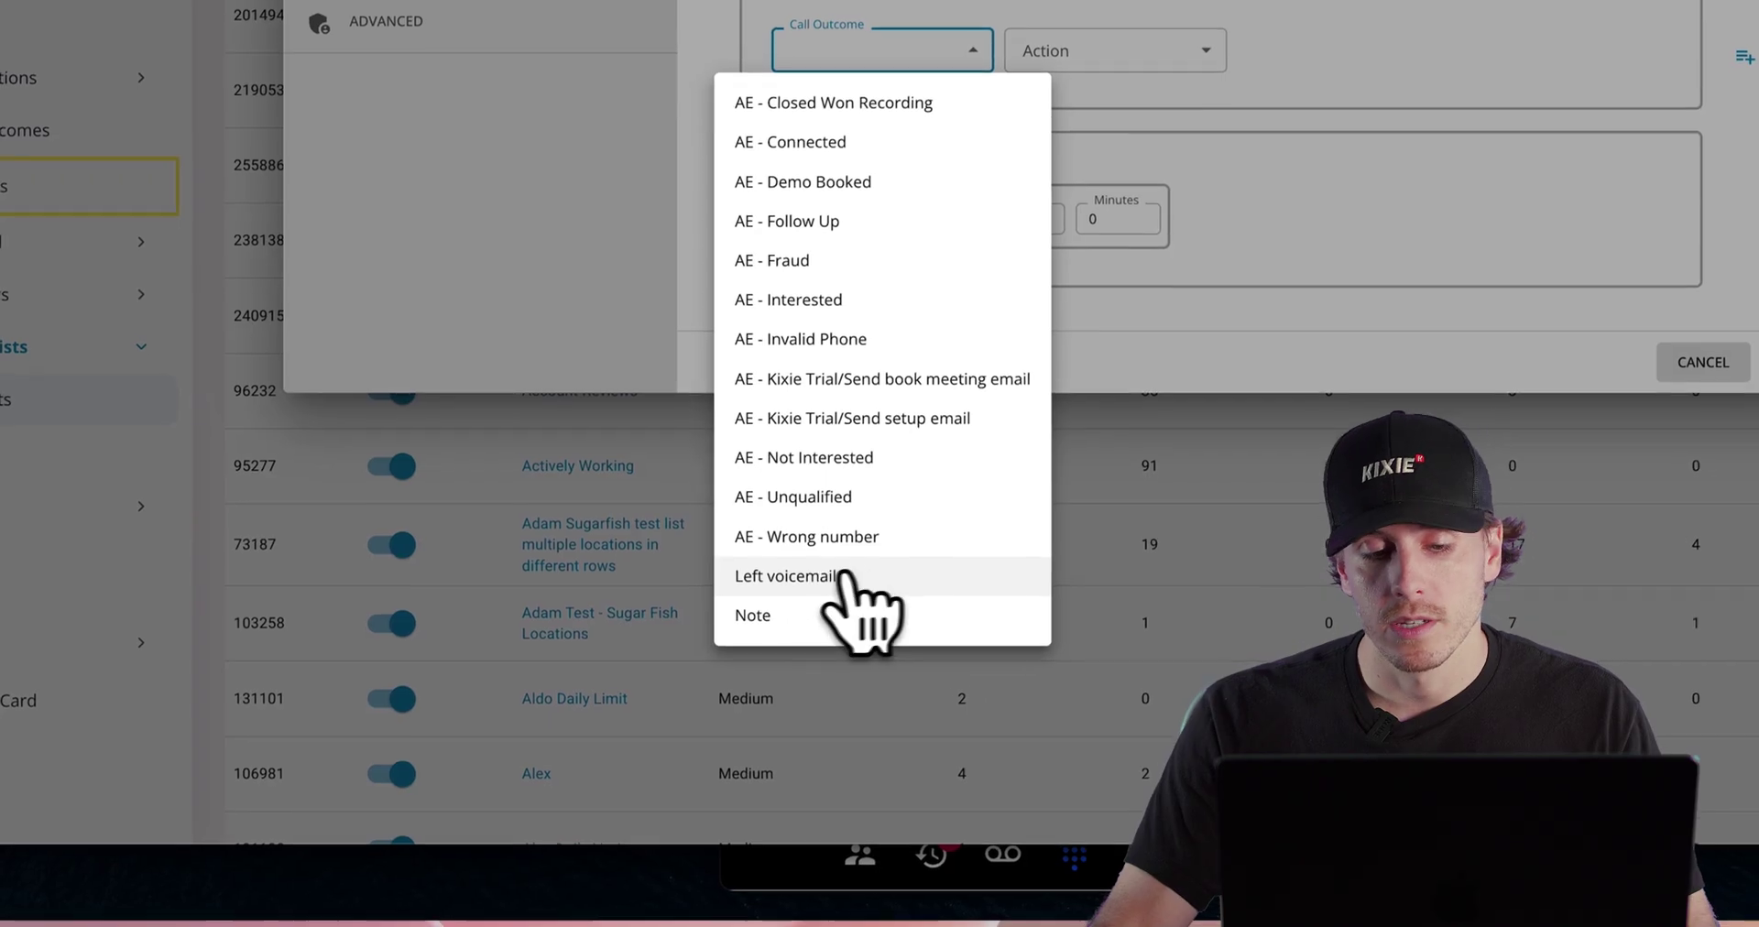
left_click(829, 575)
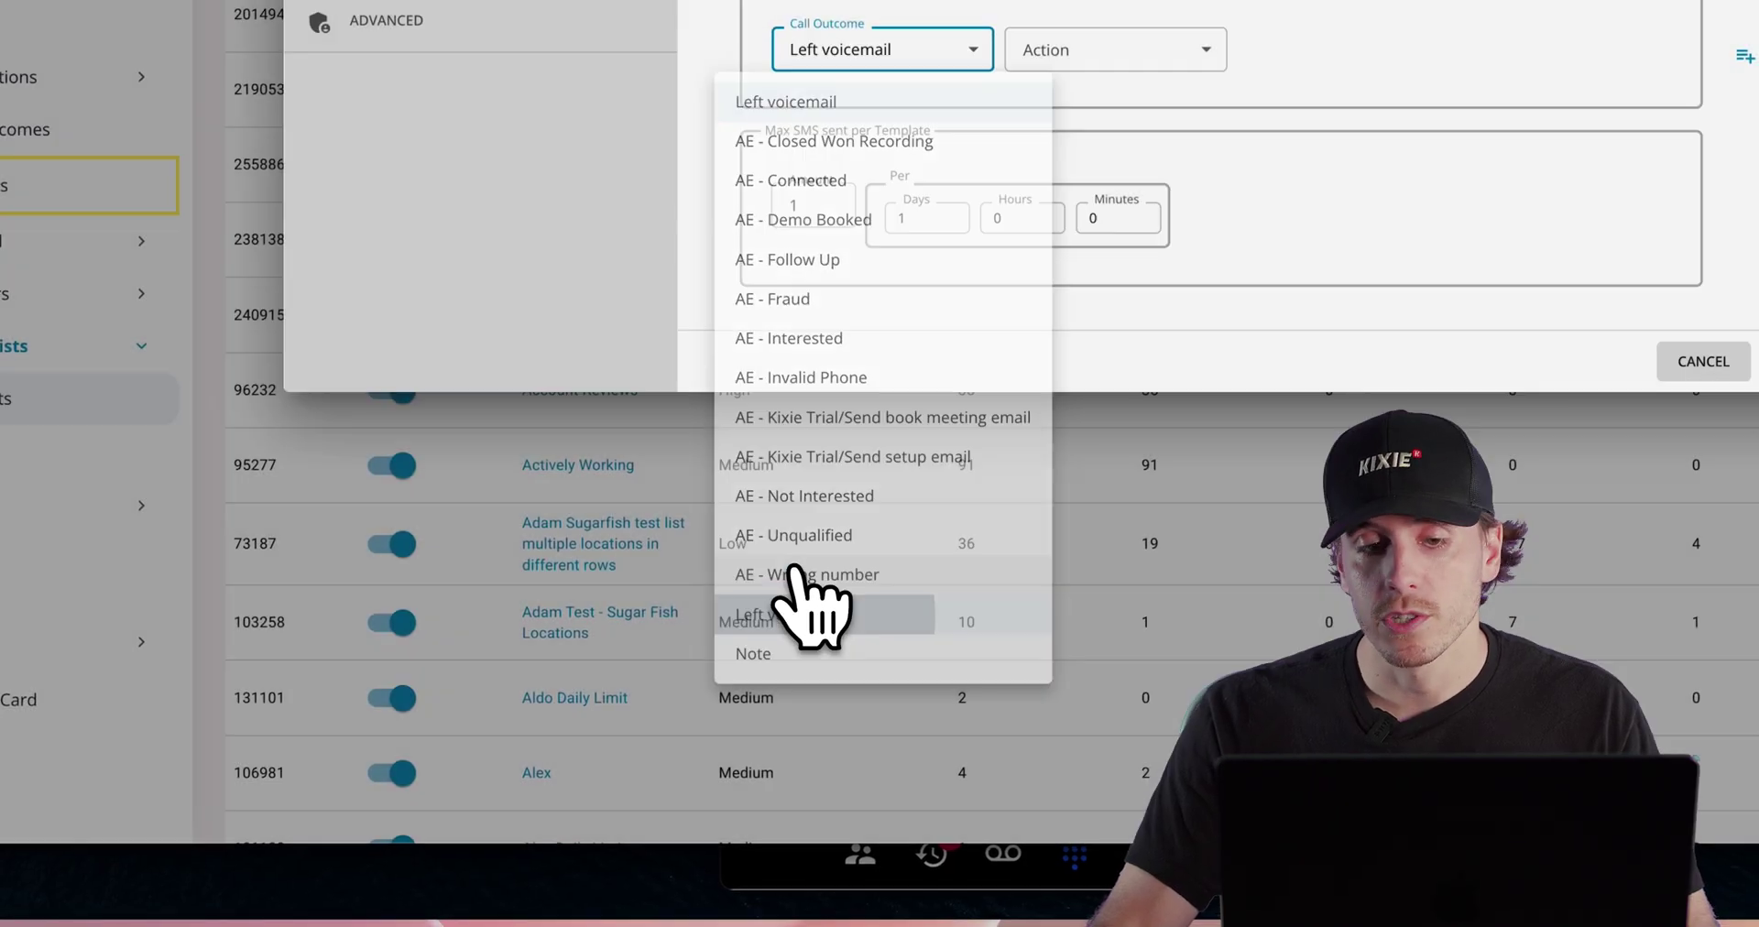
left_click(1065, 48)
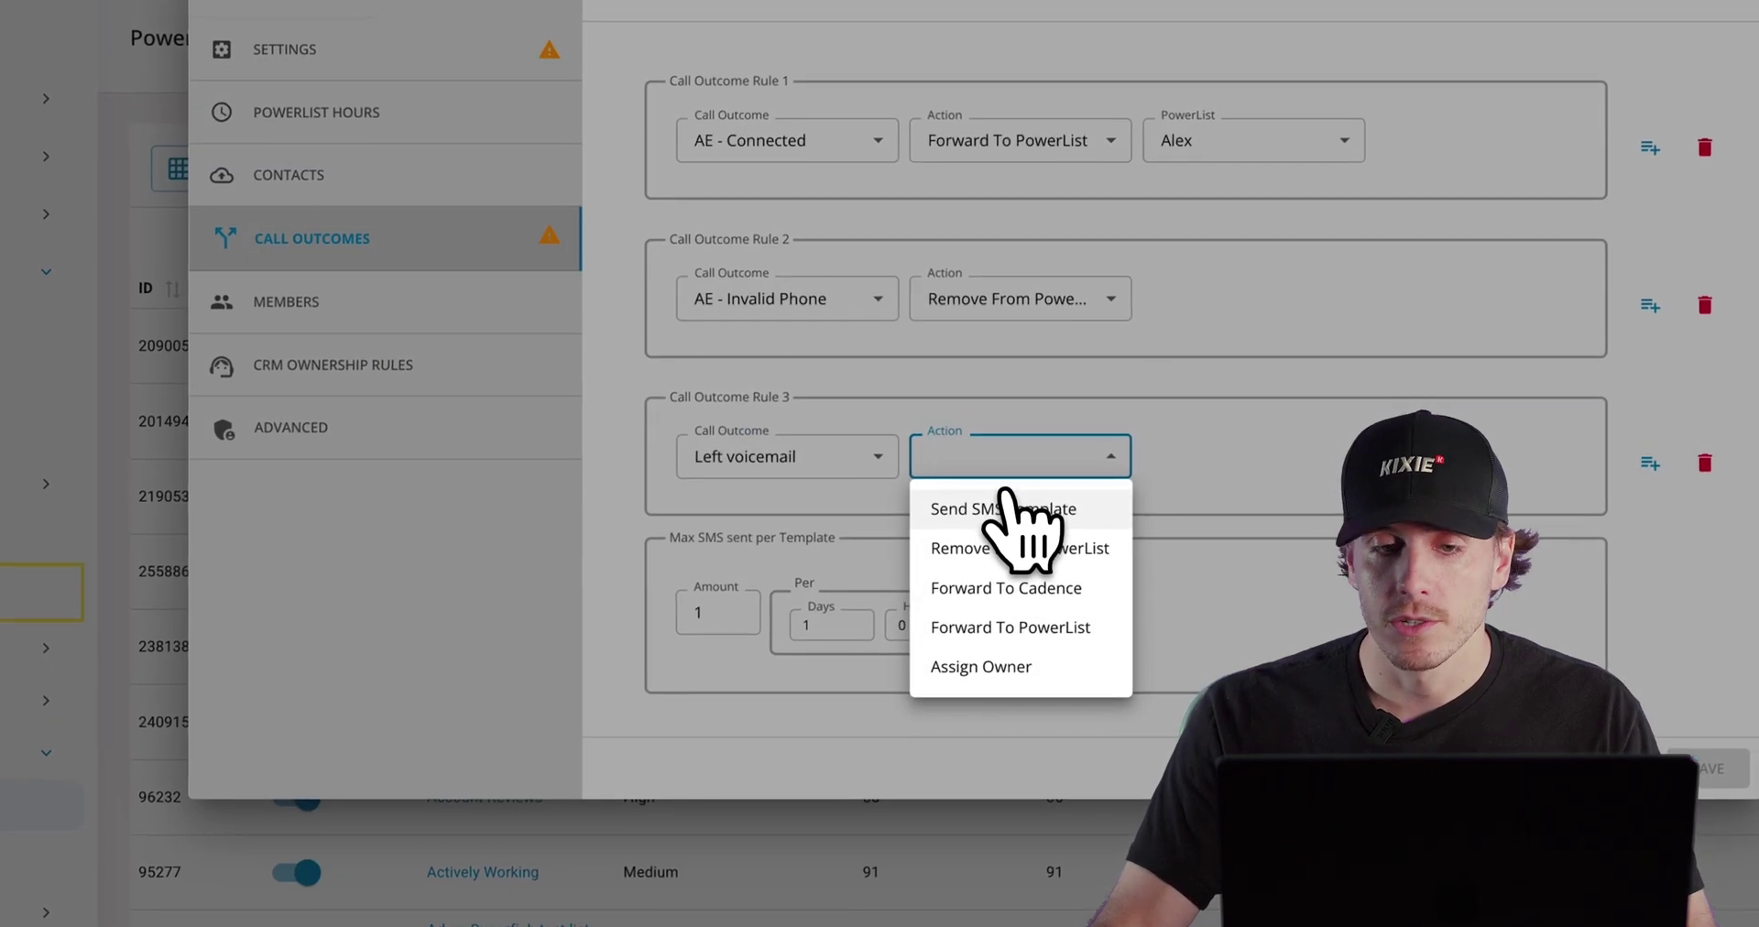
left_click(1007, 494)
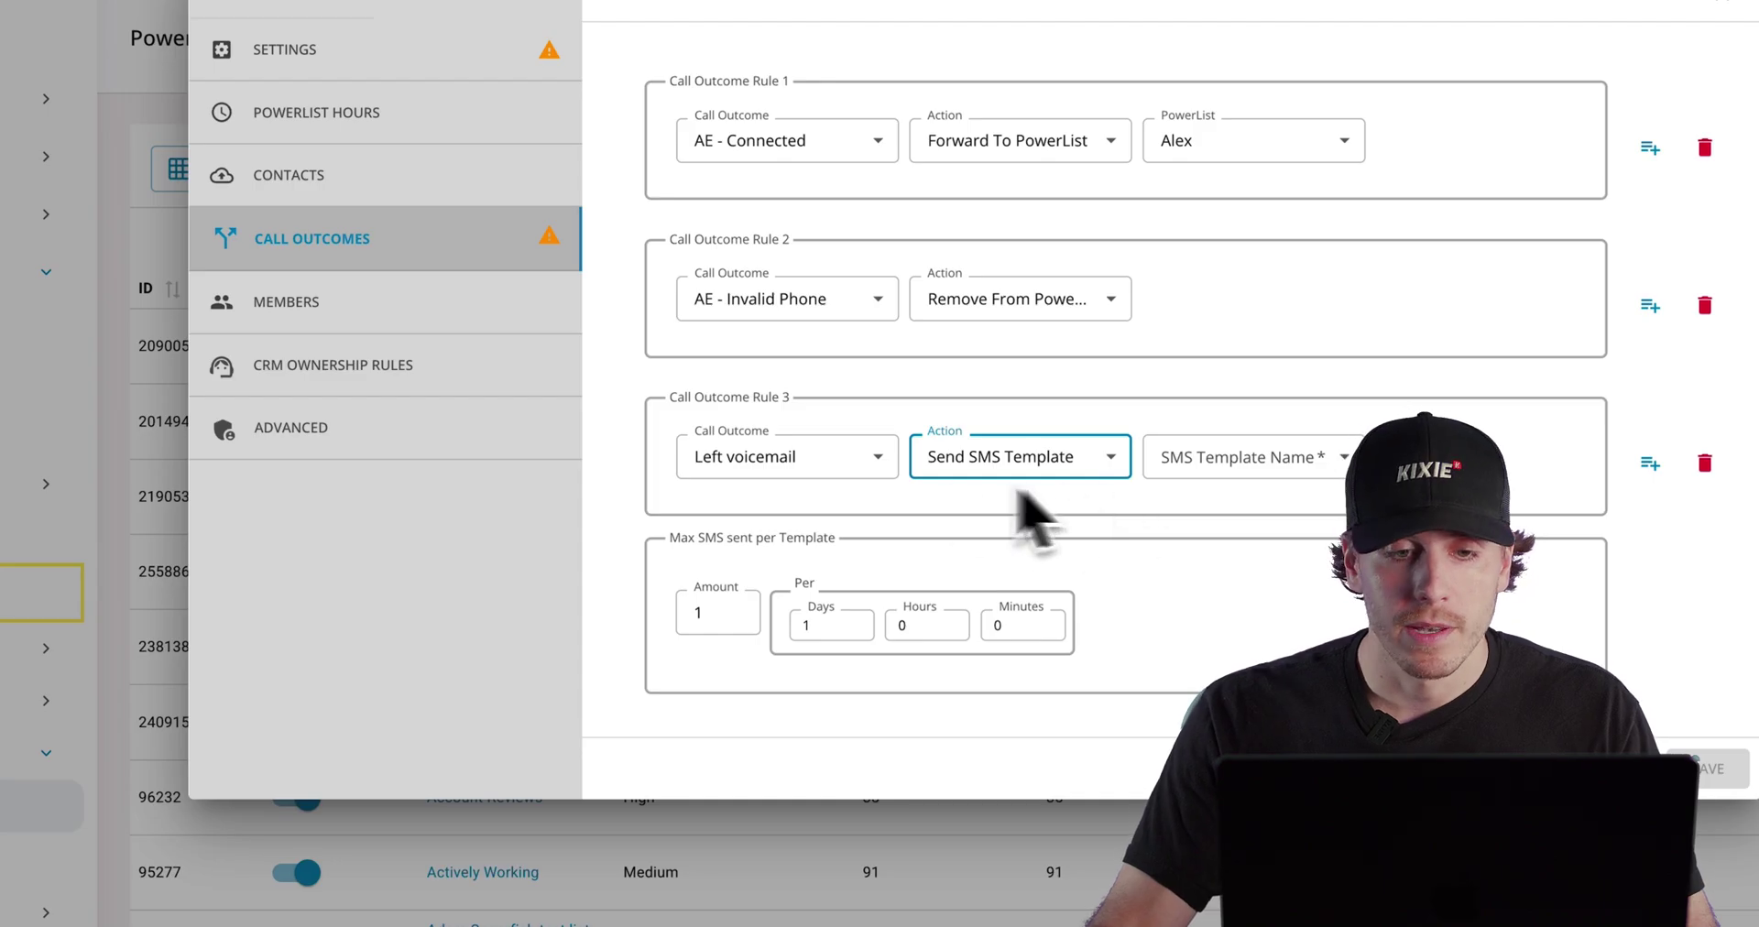
left_click(1221, 454)
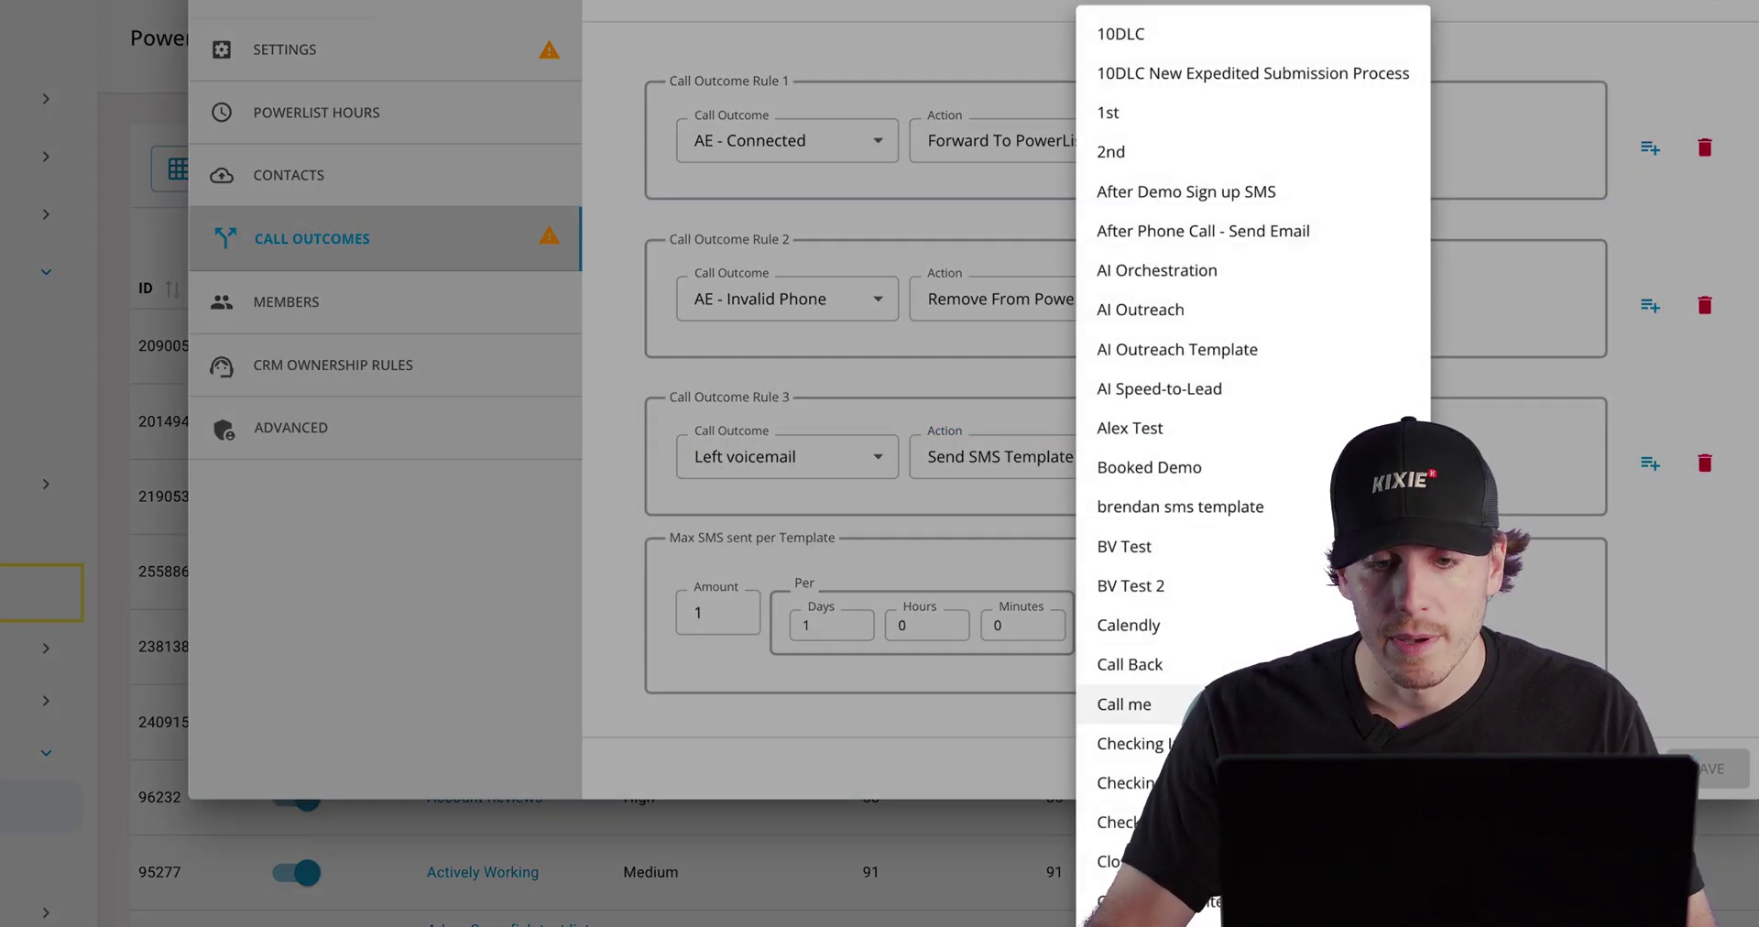
left_click(1163, 113)
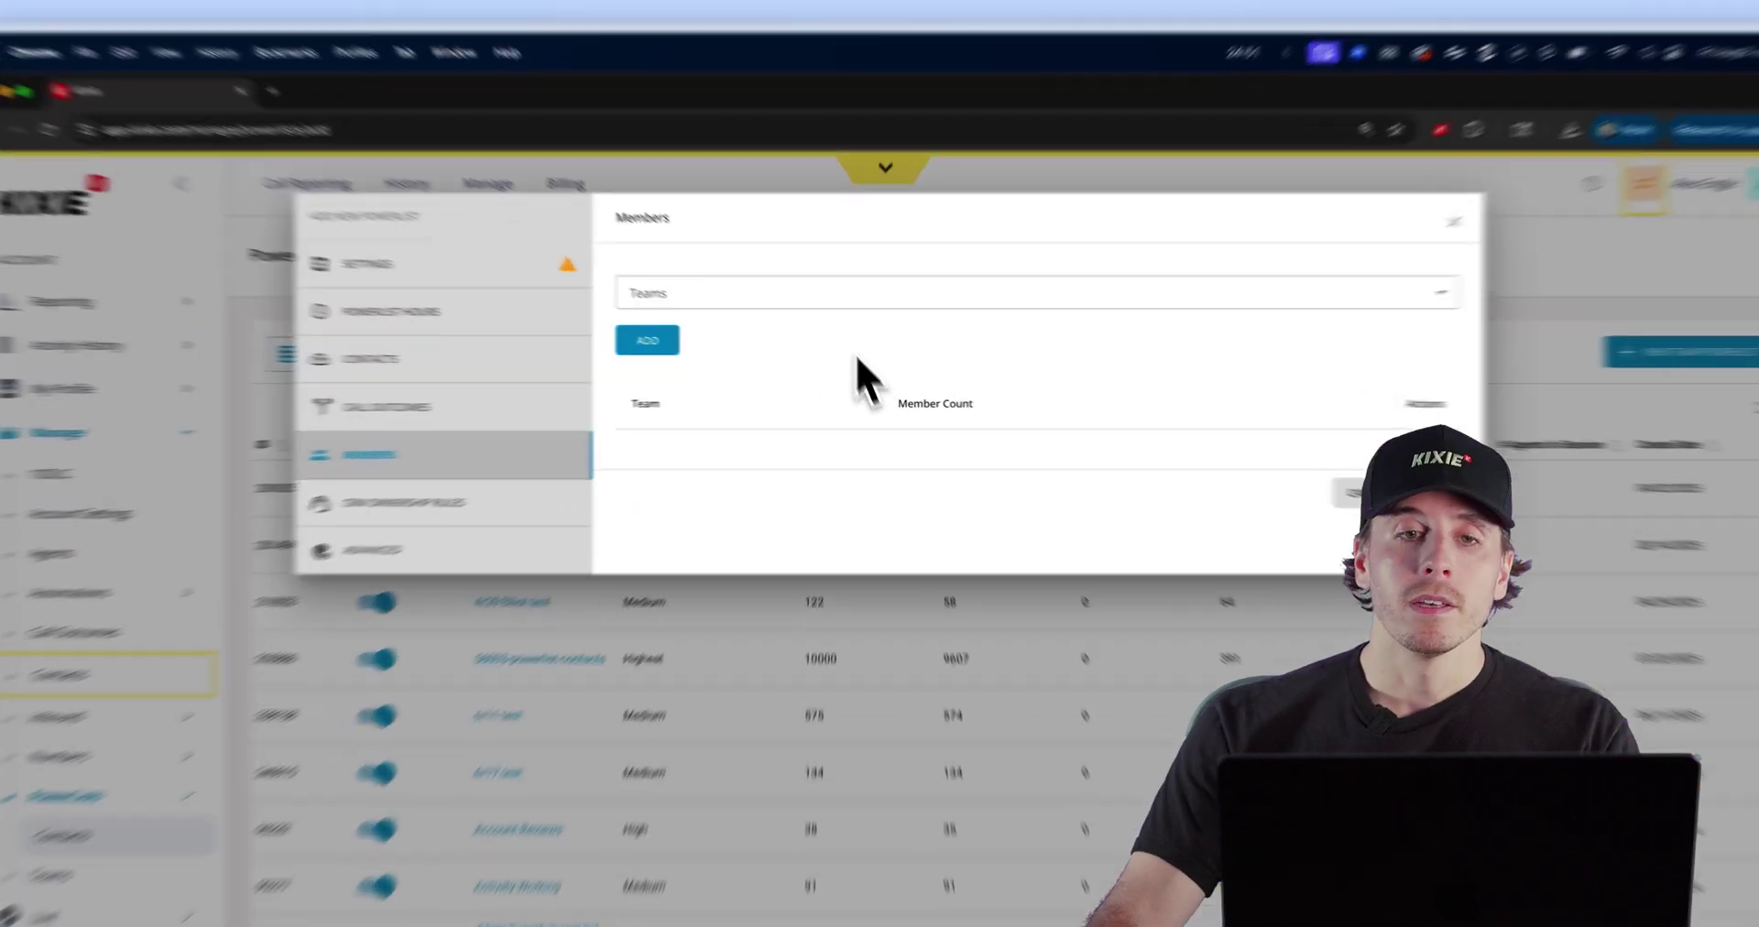
Step: Find the team named after the account user and add it to the PowerList's members
left_click(847, 242)
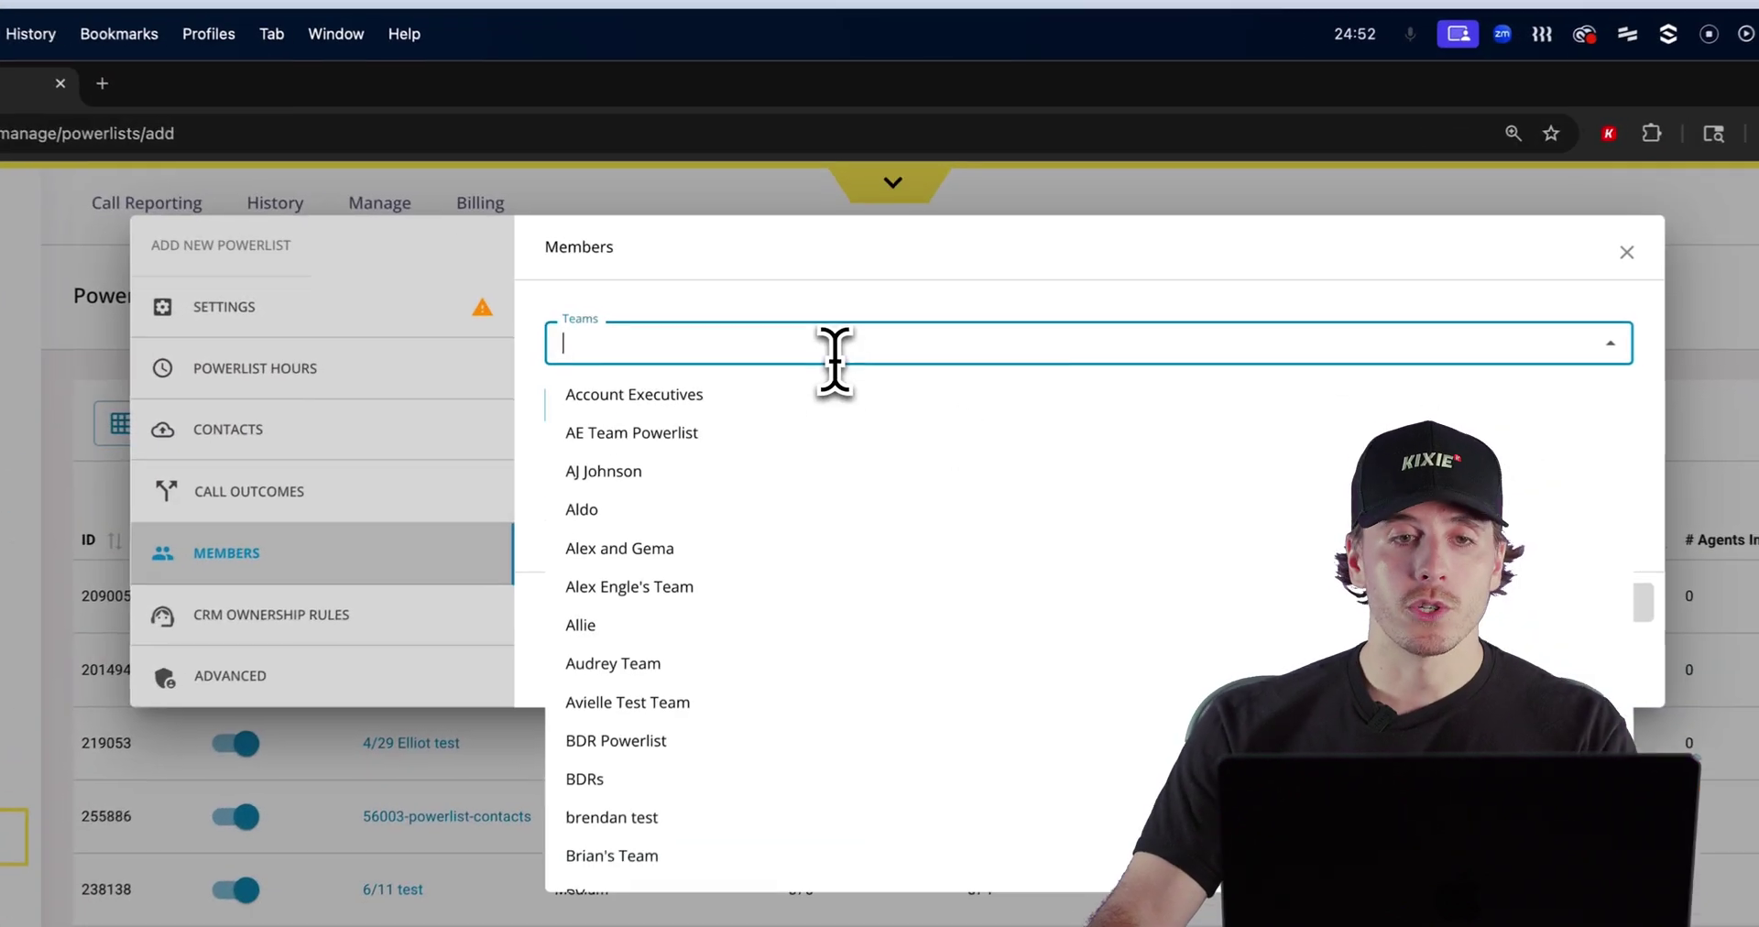
type("alex")
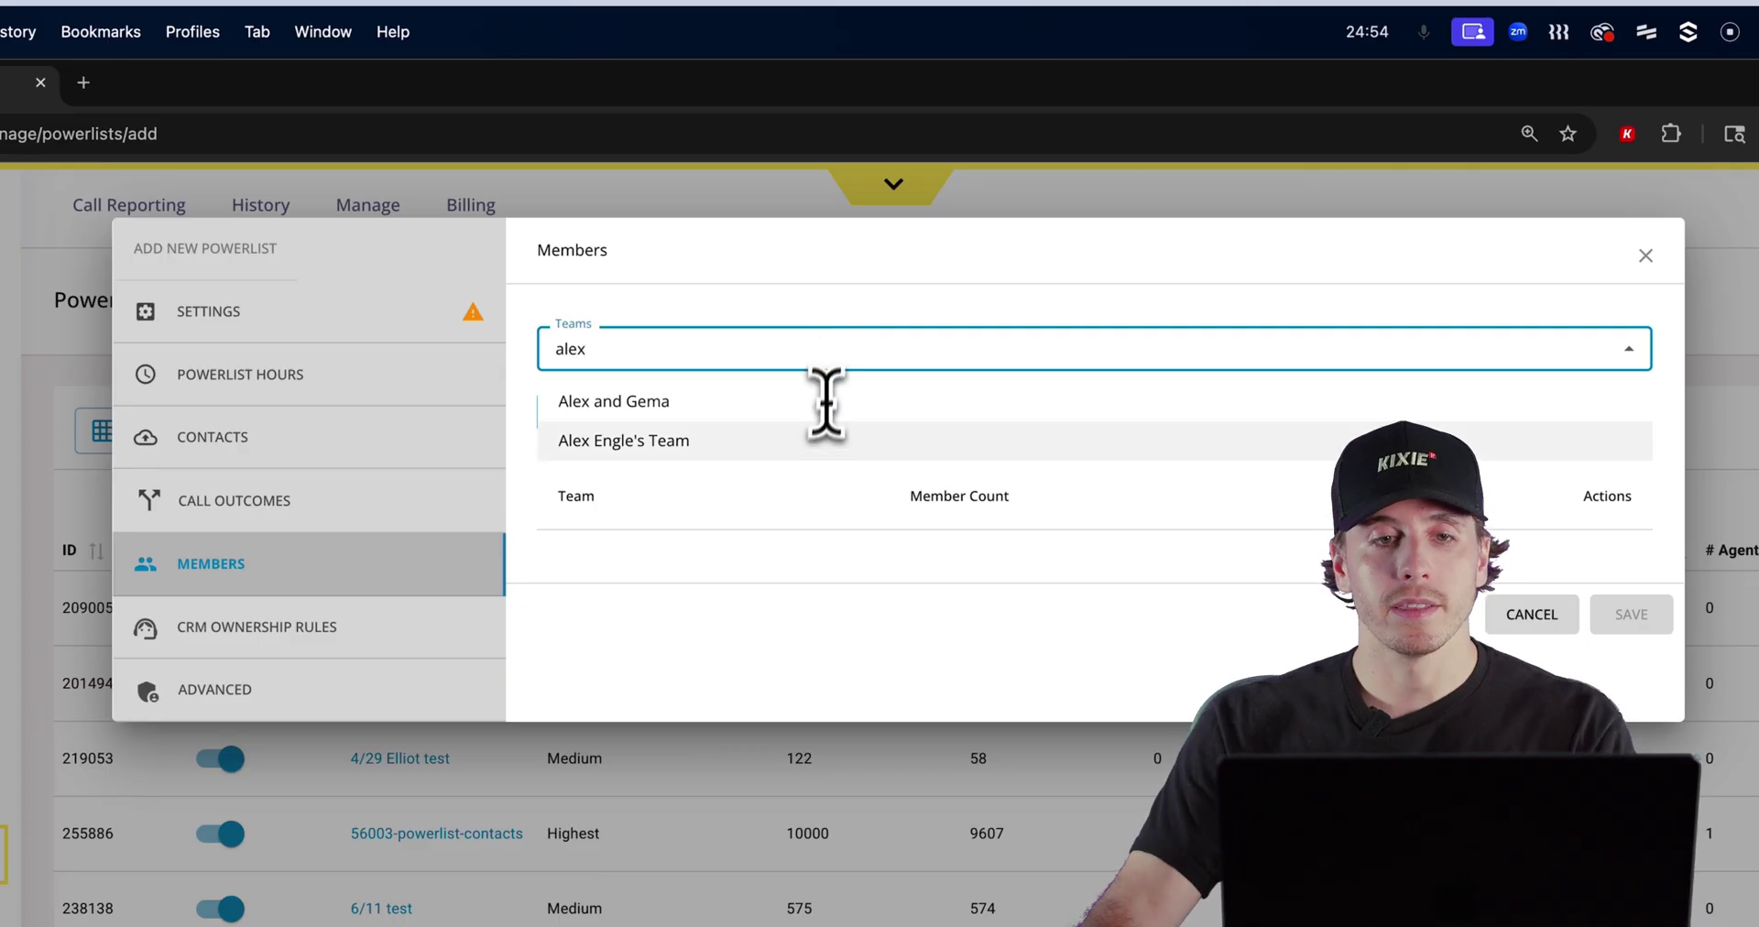
left_click(829, 440)
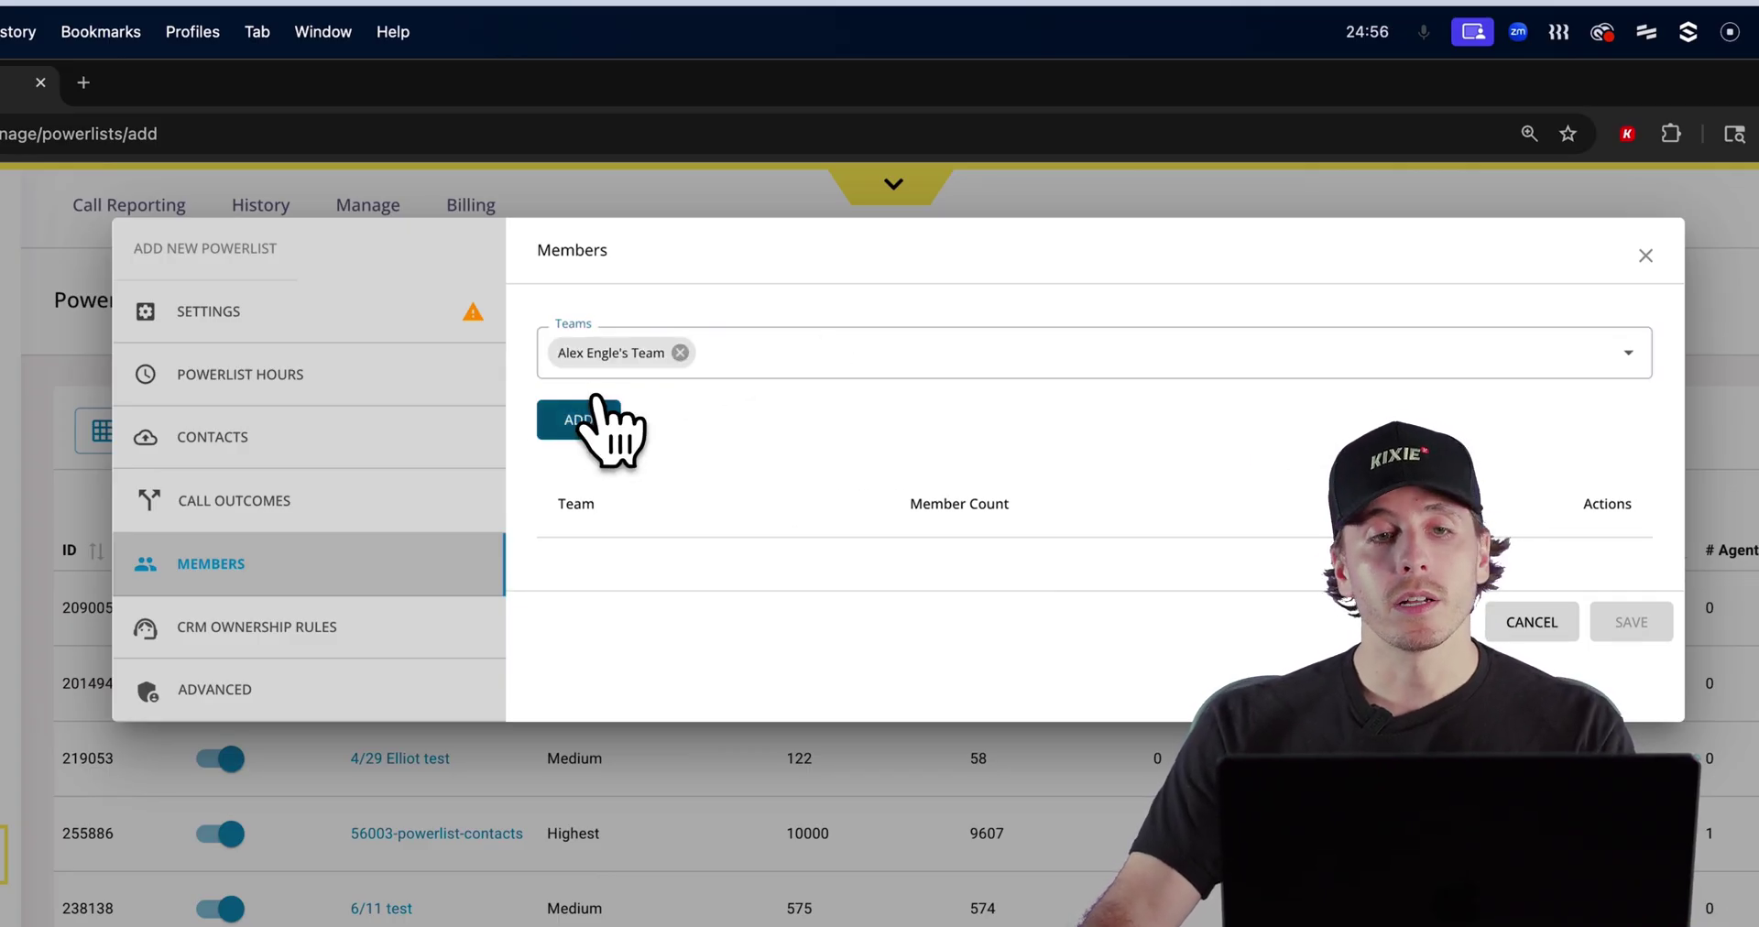
left_click(606, 423)
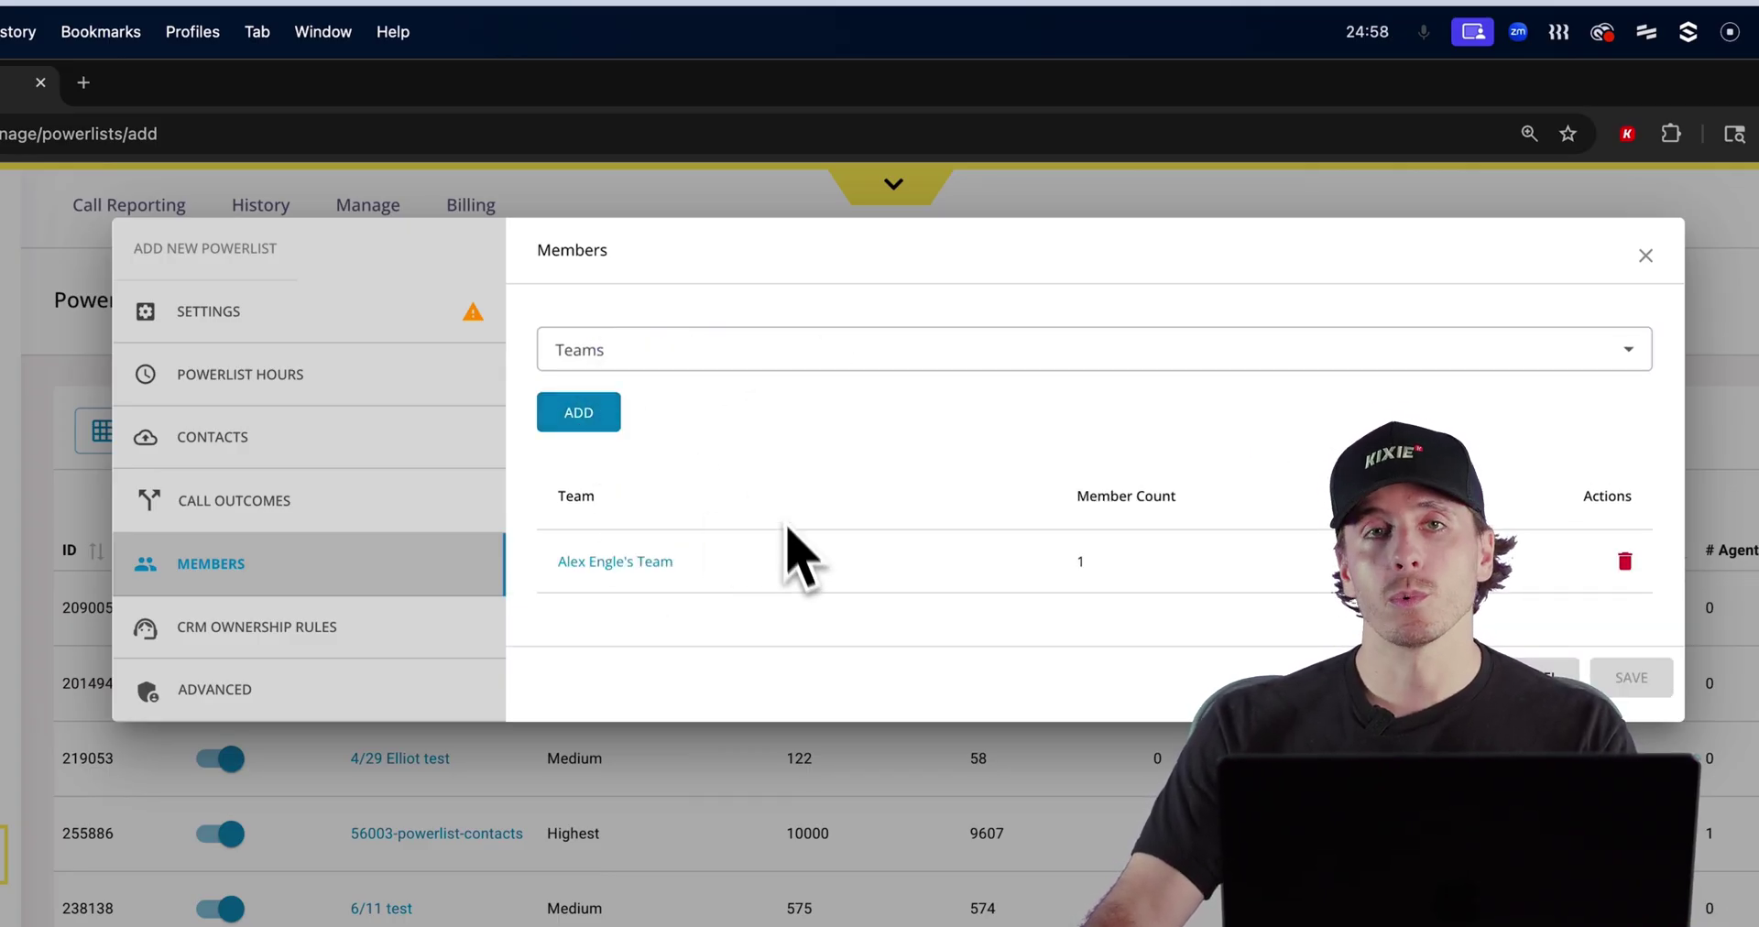